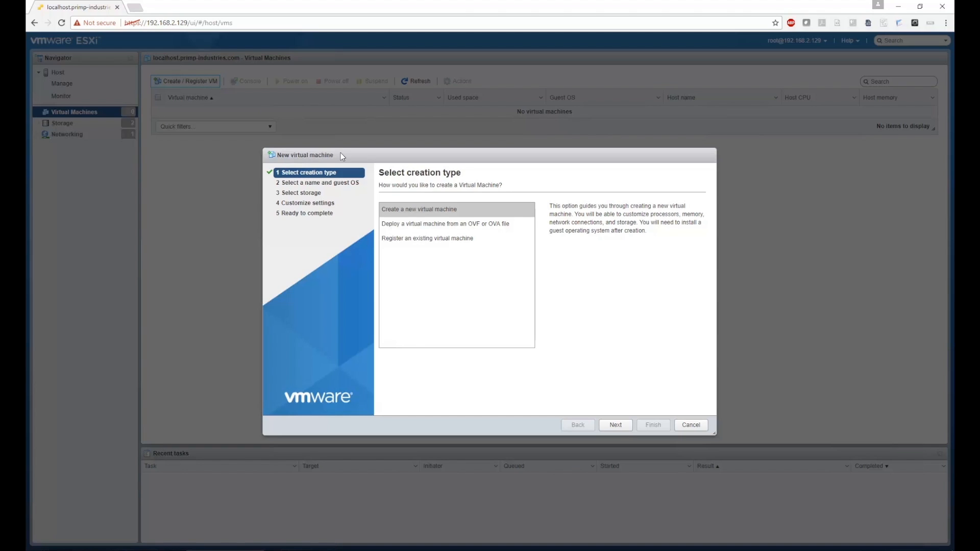
Step: Set up a virtual machine deployment from an OVF or OVA file, choosing panagenda_applicationinsights_vmware_esx_111.ova in the AI_VMX_Deployment folder
click(476, 228)
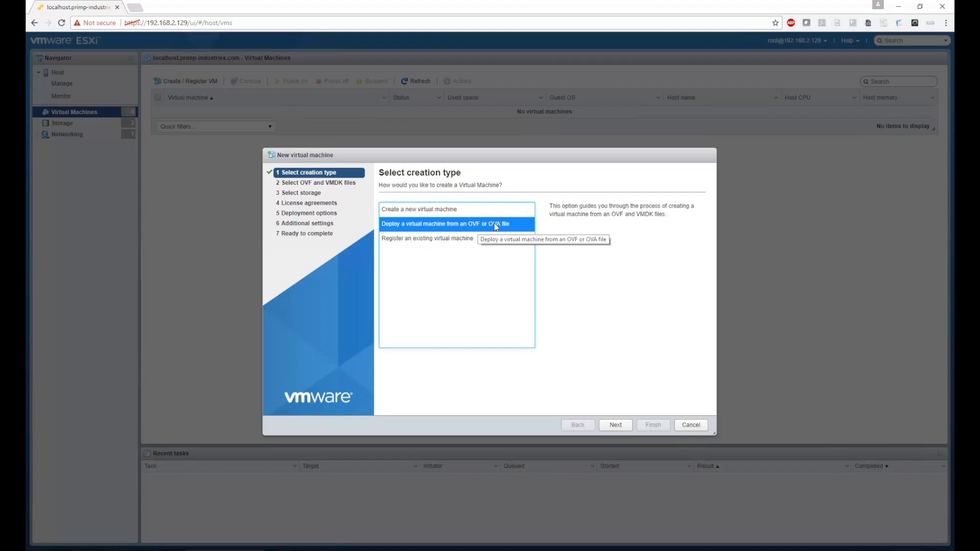
click(616, 425)
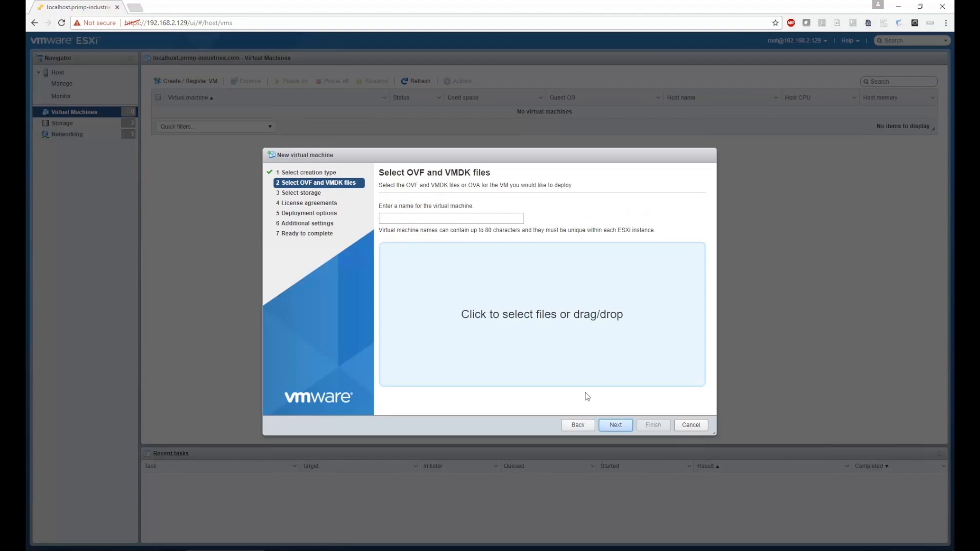
click(524, 297)
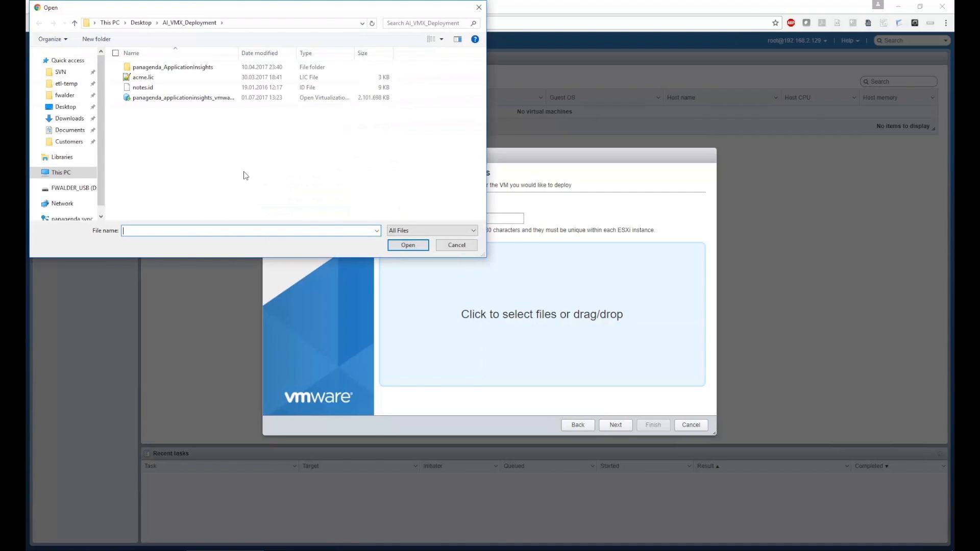
drag(239, 52, 290, 51)
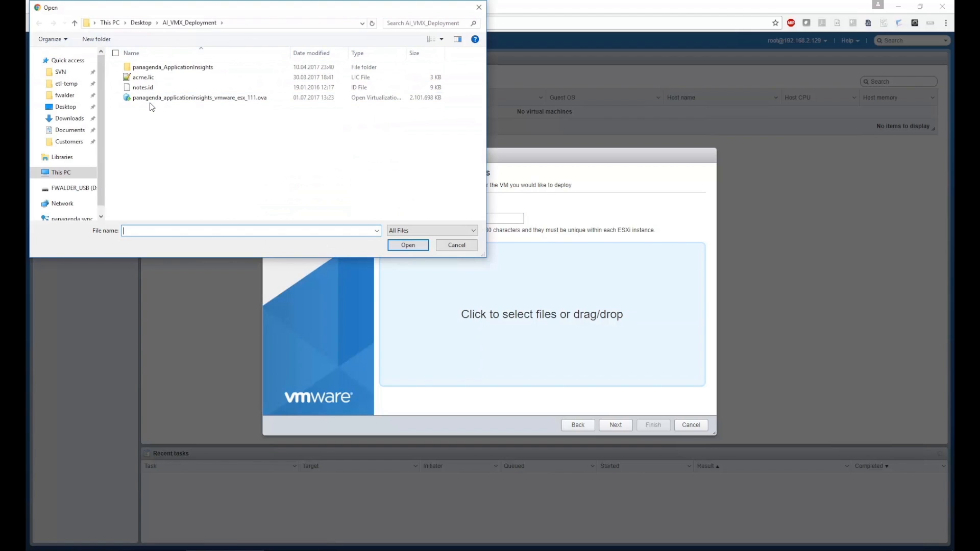
double_click(222, 98)
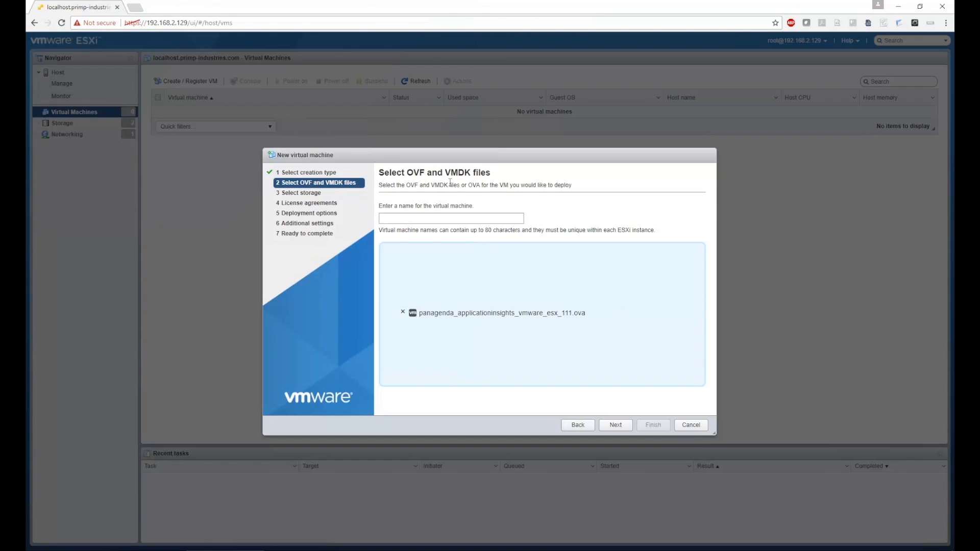
Step: Name the virtual machine "panagenda ApplicationInsights" and continue to the storage selection
click(414, 218)
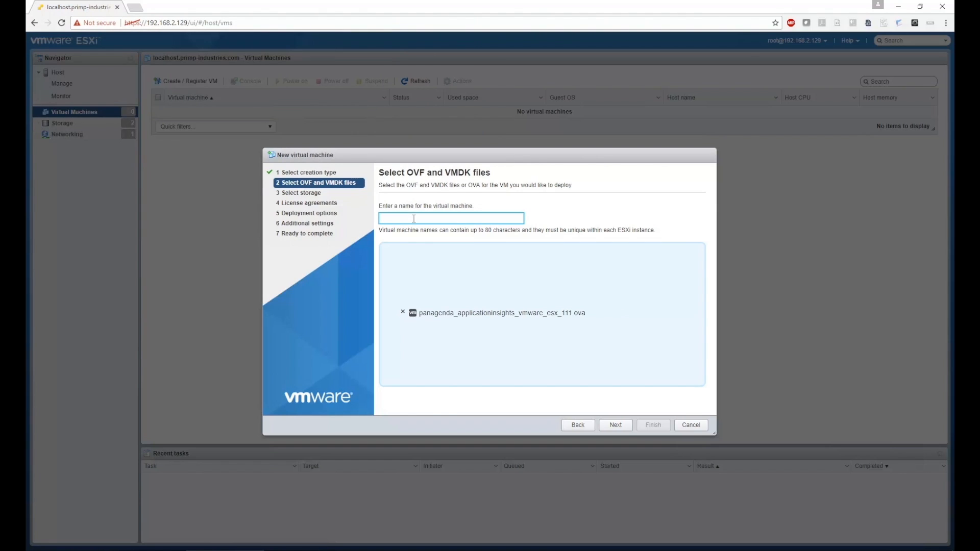
text(panagenda ApplicationInsights)
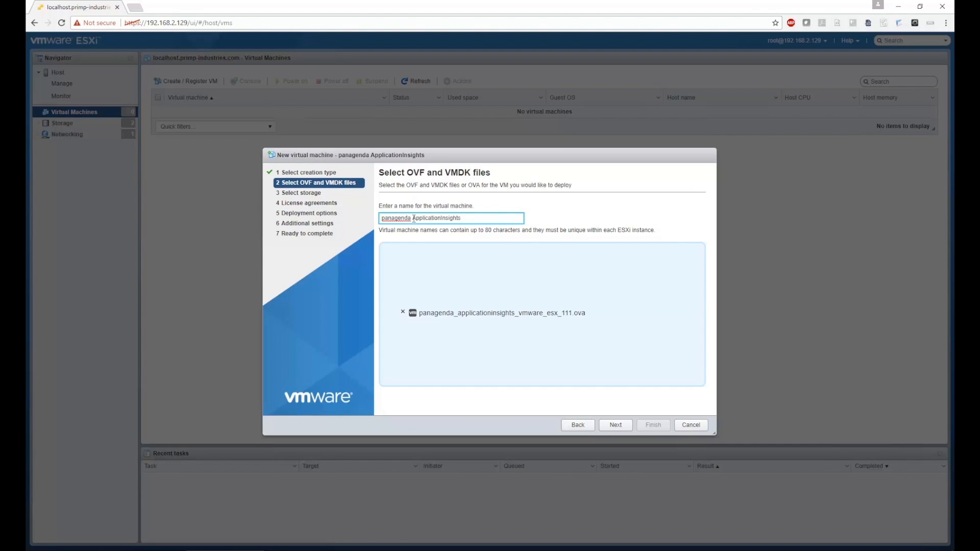
click(615, 426)
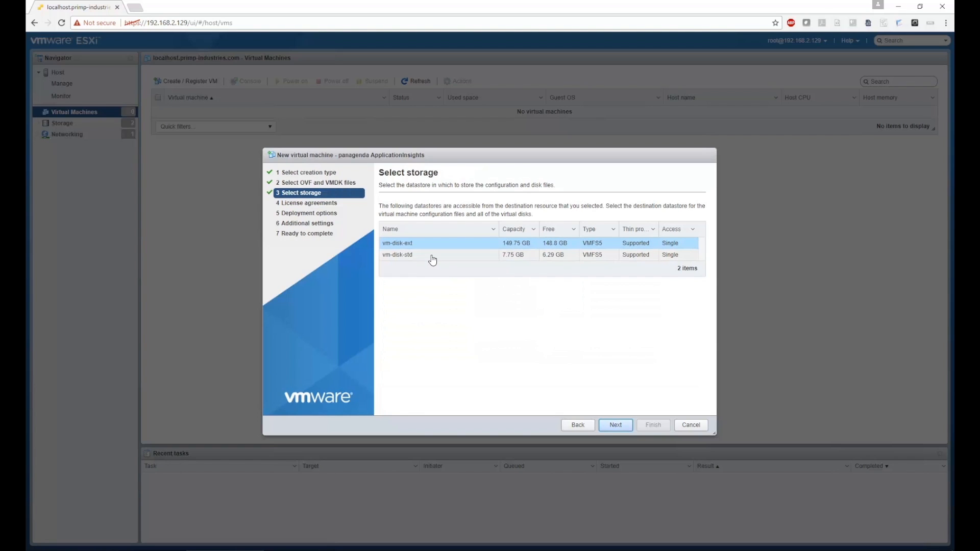
Step: Store the virtual machine on the vm-disk-ext datastore and accept the end-user license agreement
click(399, 248)
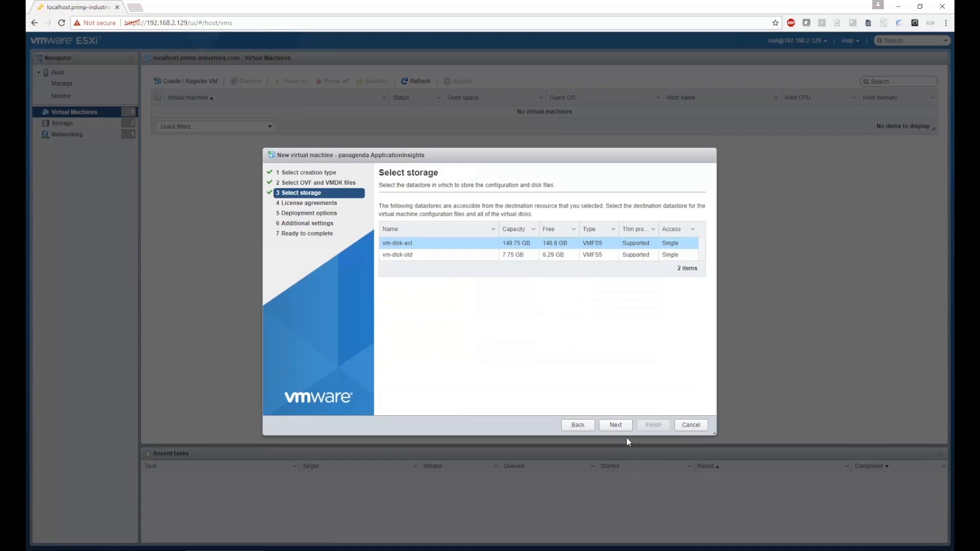
click(615, 426)
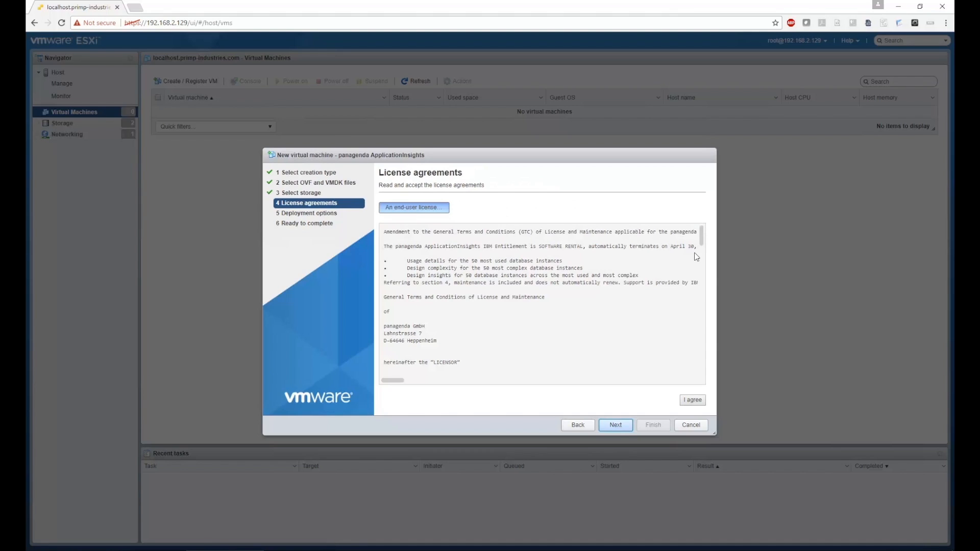
click(691, 403)
click(618, 426)
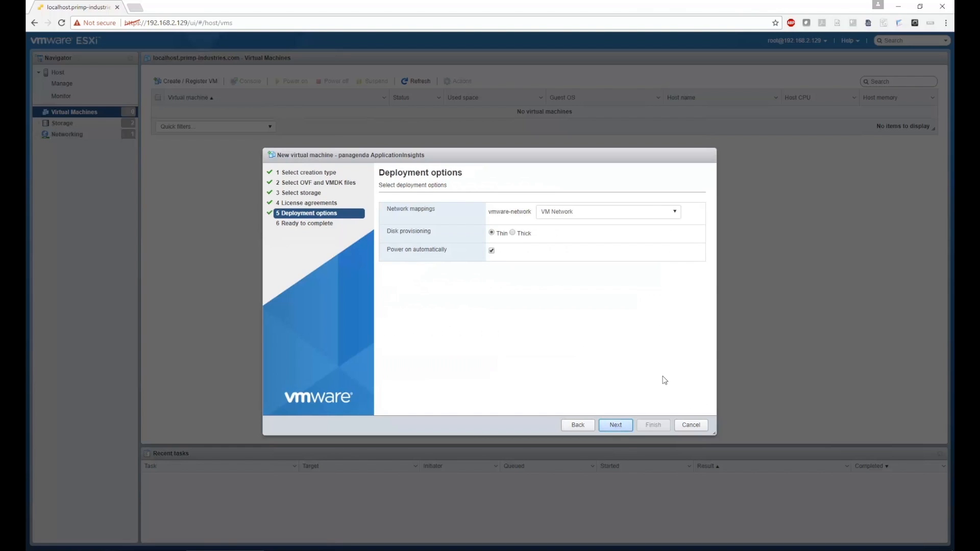
Step: Deploy the virtual machine on VM Network with Thick disk provisioning and automatic power-on disabled
click(587, 215)
click(587, 224)
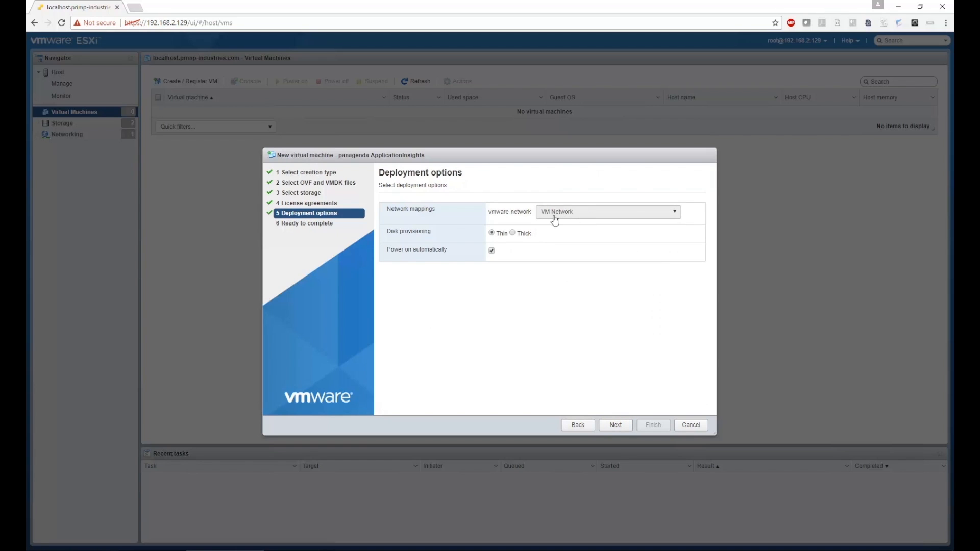
click(513, 233)
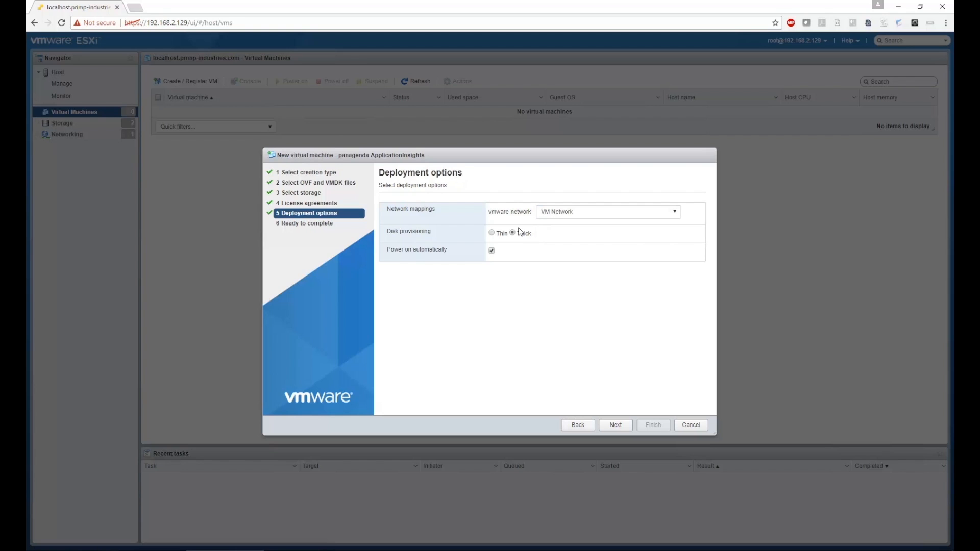
click(492, 250)
click(616, 424)
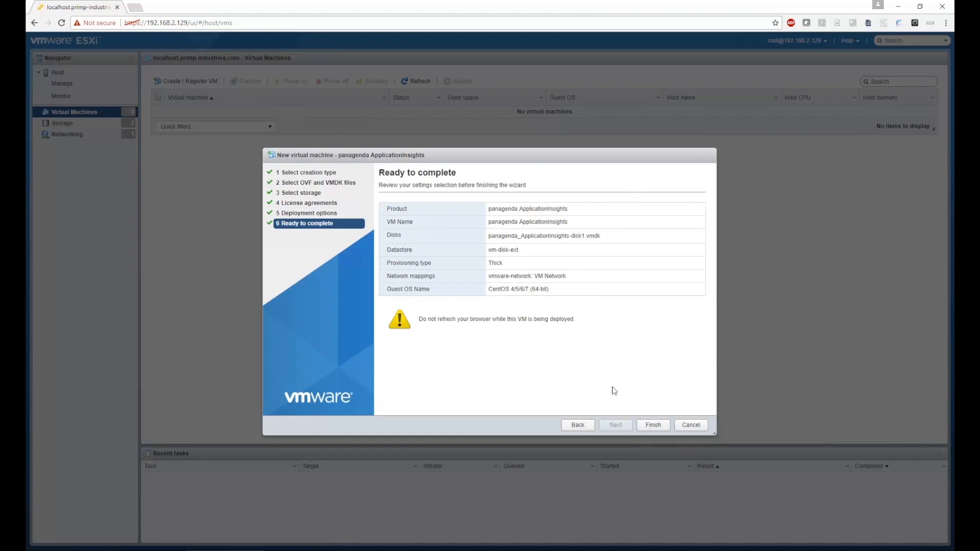
click(647, 427)
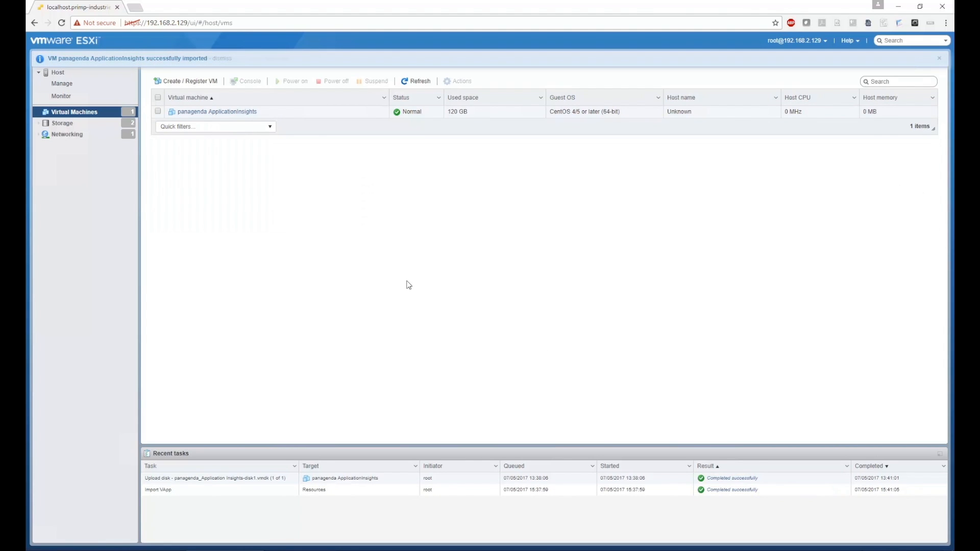
Step: Add a new 10 GB hard disk to the panagenda ApplicationInsights virtual machine and save its settings
click(158, 112)
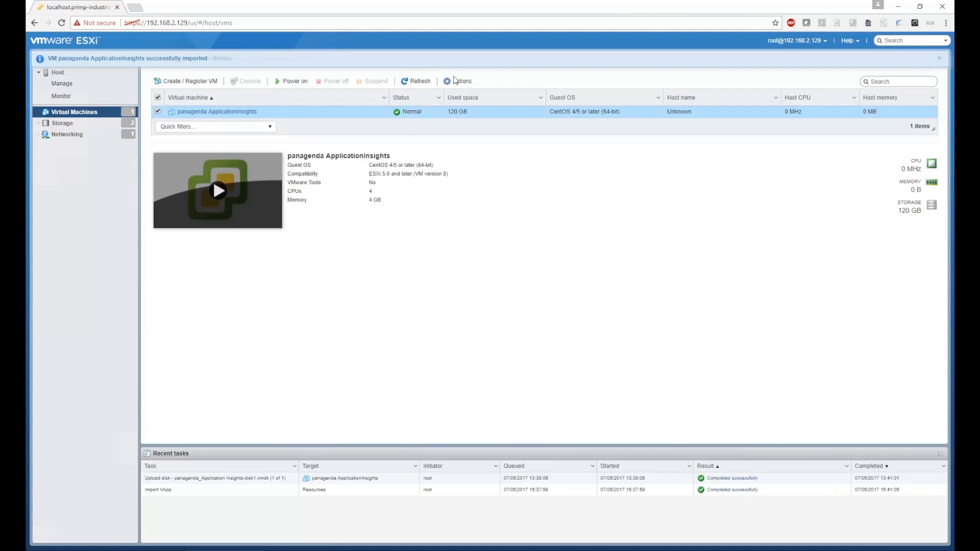
click(455, 80)
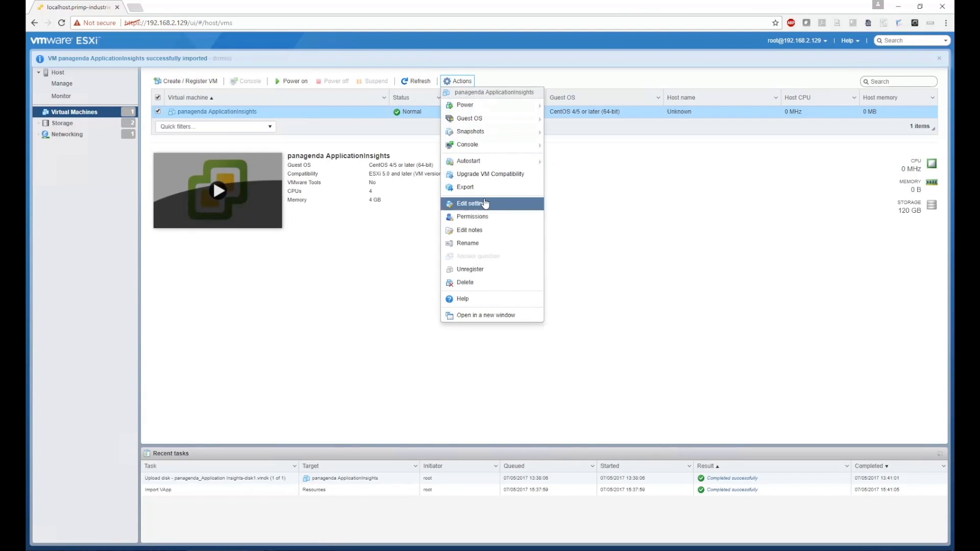
click(484, 204)
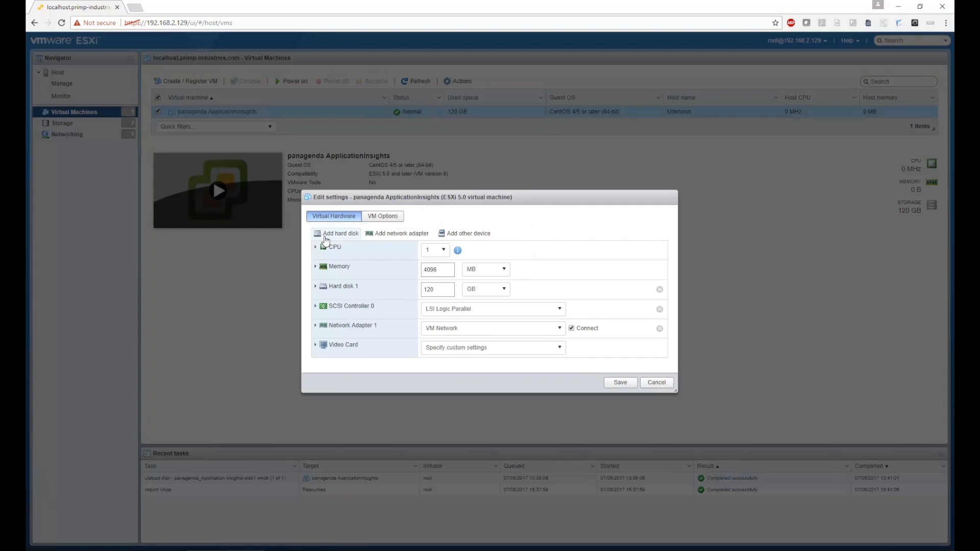
click(325, 235)
click(362, 247)
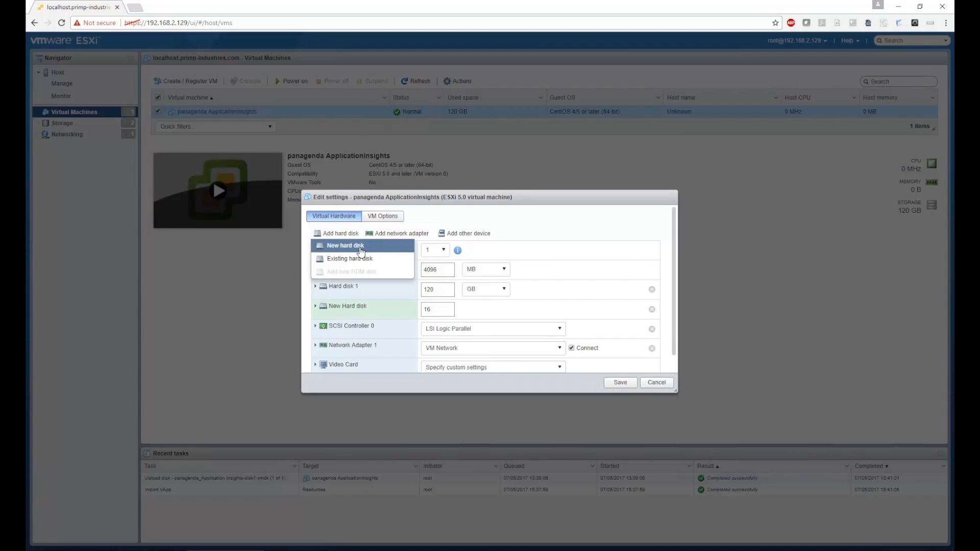
double_click(438, 302)
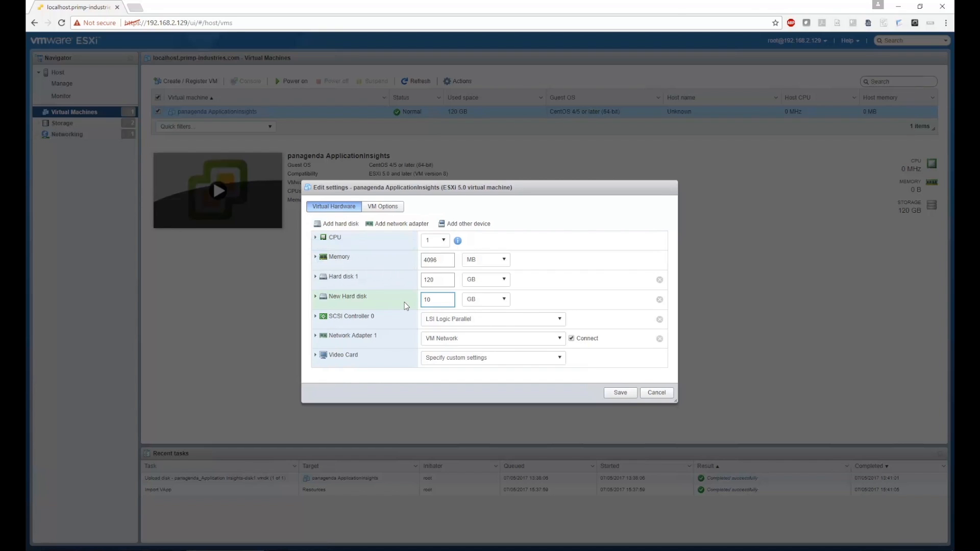
click(607, 394)
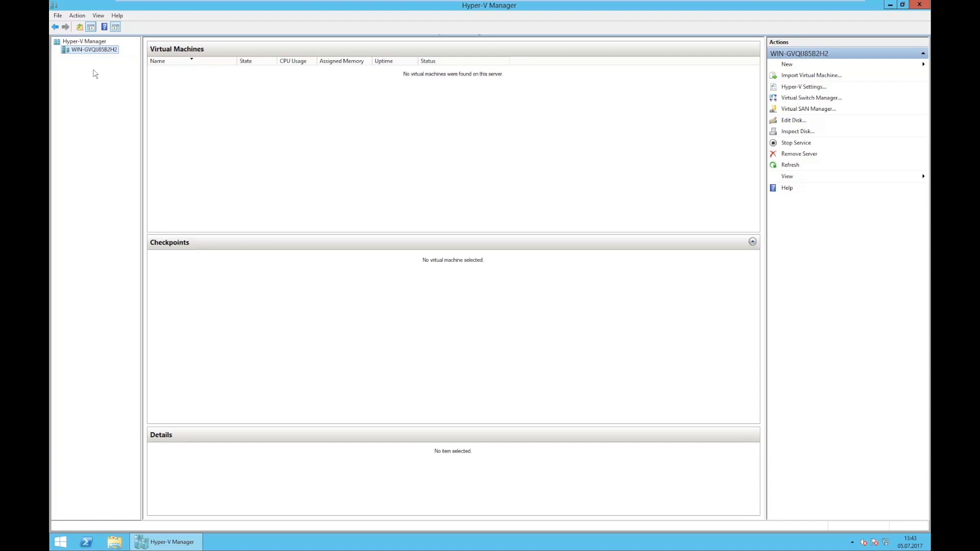
Step: Switch to Hyper-V Manager and start importing a virtual machine on the server, passing the introductory page
right_click(87, 50)
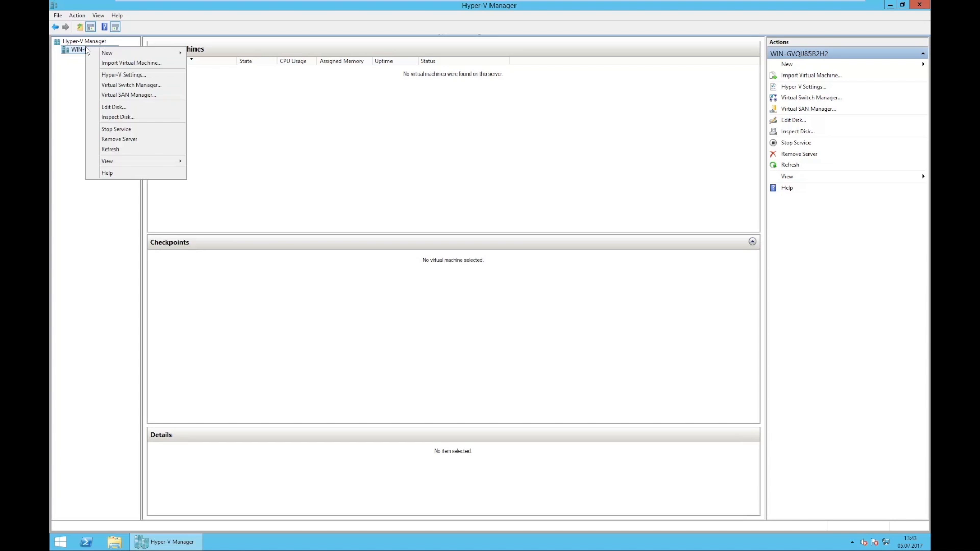
click(113, 63)
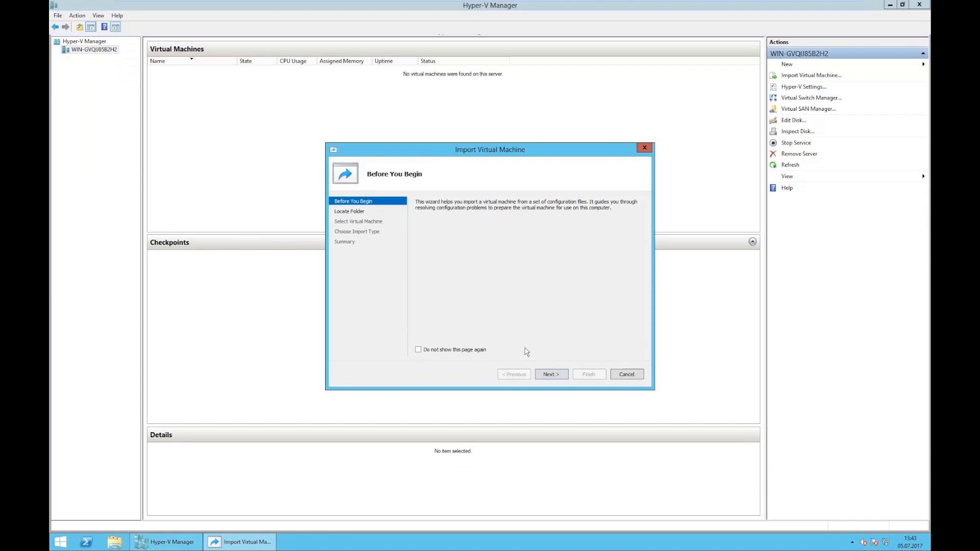
click(552, 376)
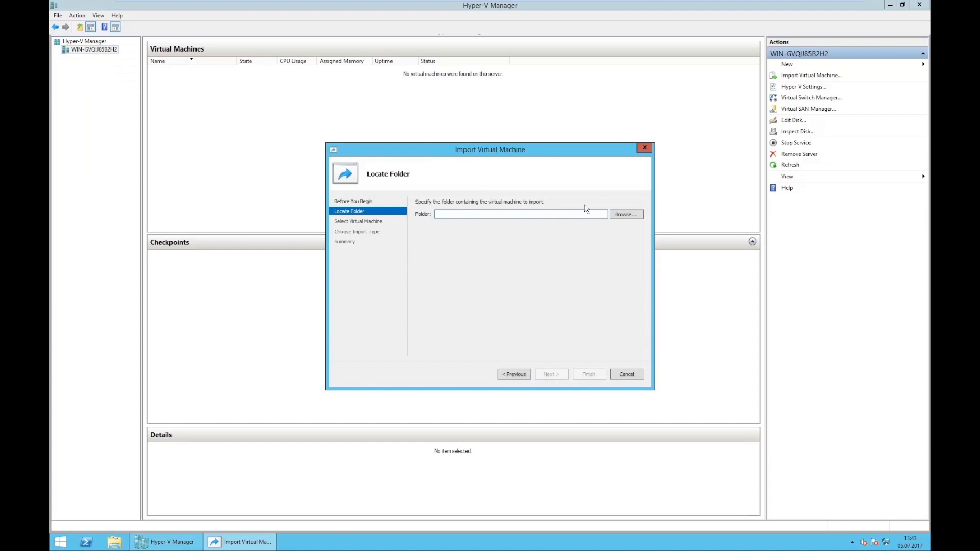
Step: Choose the panagenda ApplicationInsights folder inside AI_VMX_Deployment on the Desktop as the import source
click(627, 216)
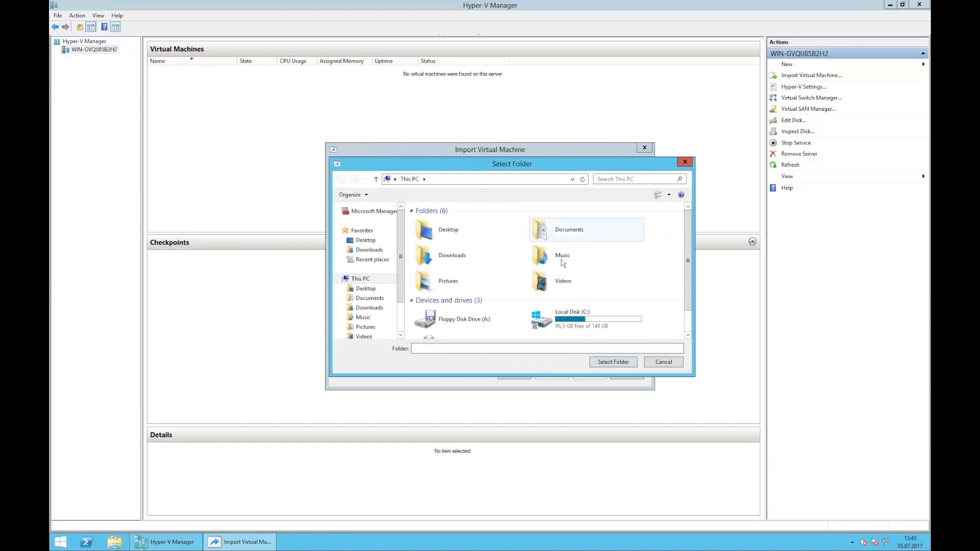
click(457, 234)
double_click(457, 234)
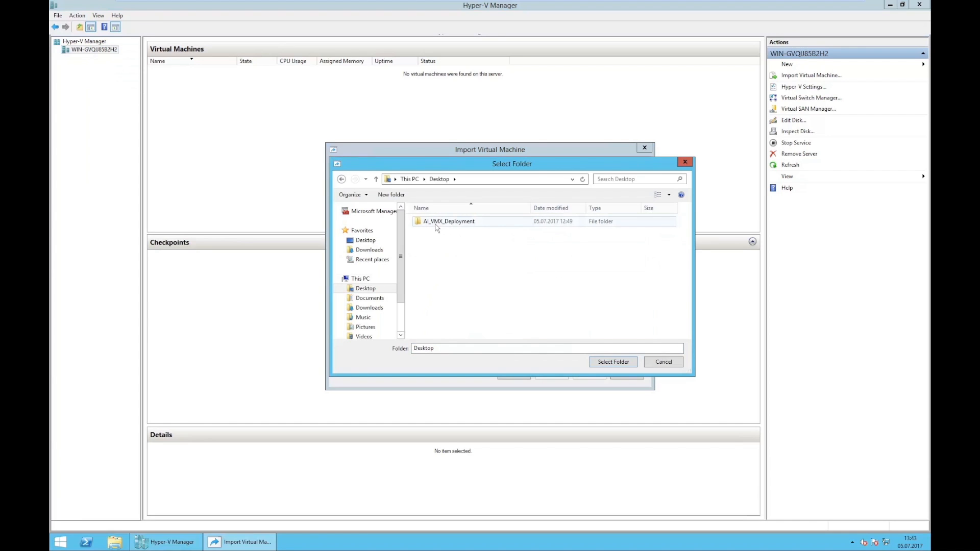
double_click(438, 226)
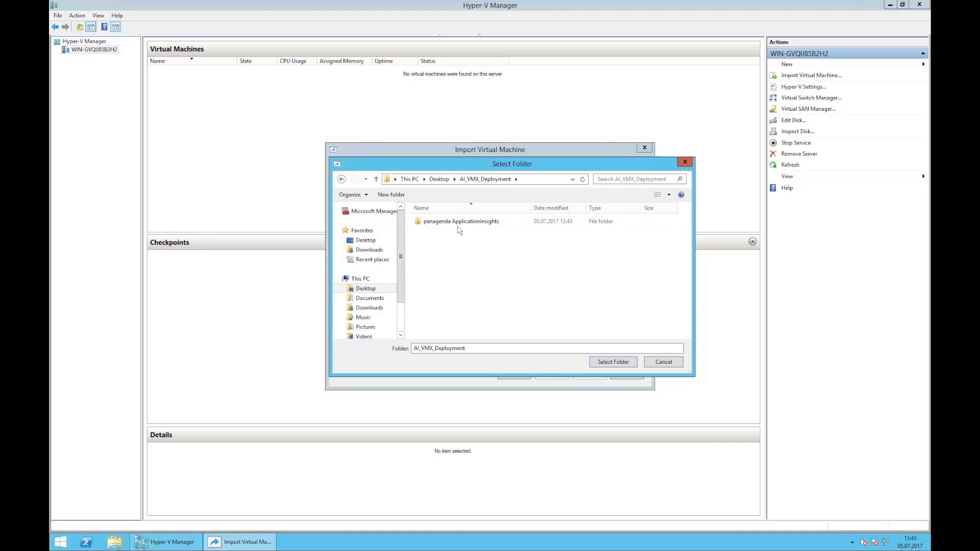
click(458, 223)
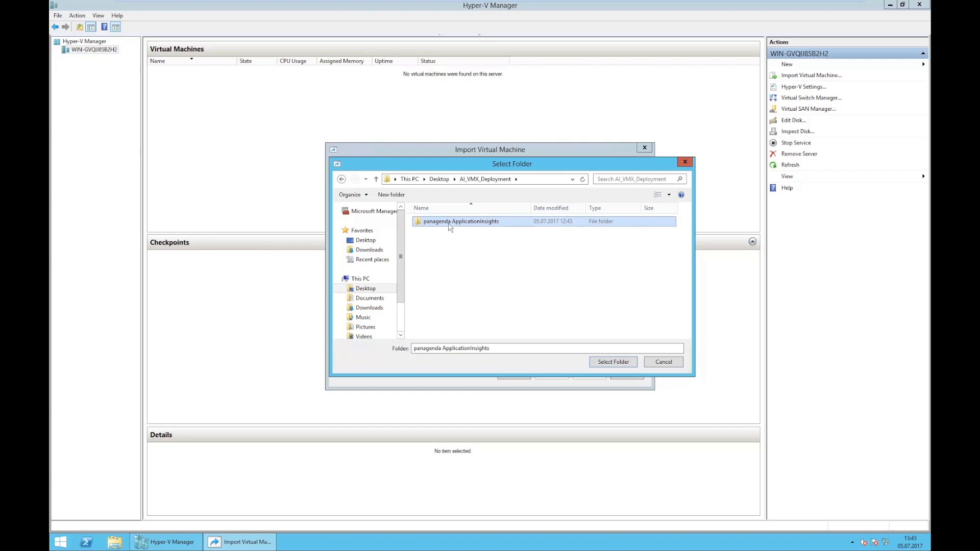
double_click(449, 221)
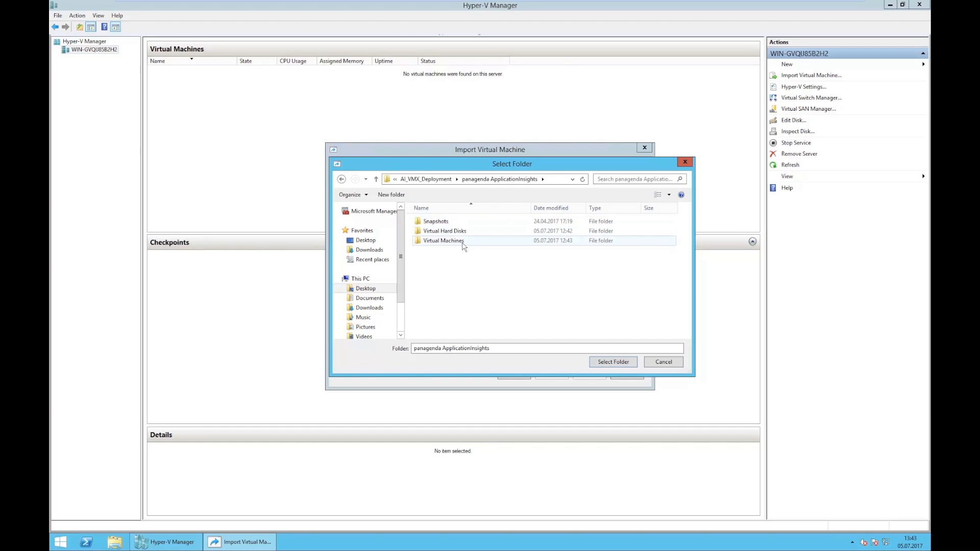
click(426, 179)
click(445, 224)
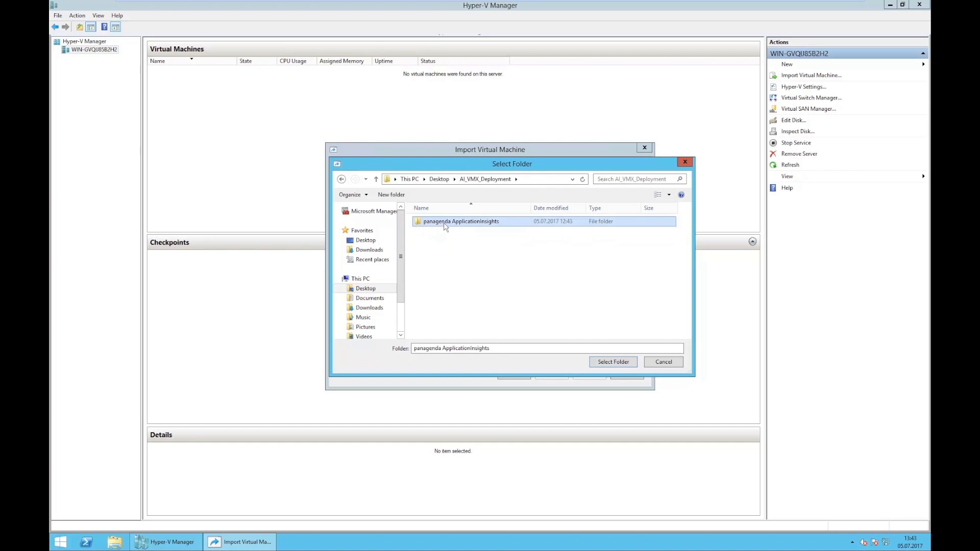
click(615, 362)
click(564, 375)
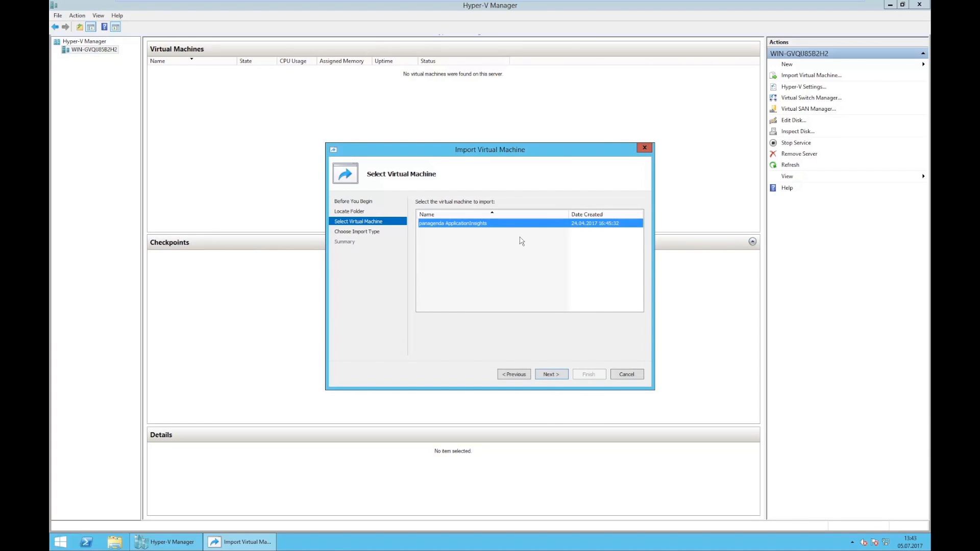
Step: Configure the import of panagenda ApplicationInsights as a copy with a new unique ID, keeping the default configuration folders and C:\HyperV\Disks\ for virtual hard disks
click(553, 374)
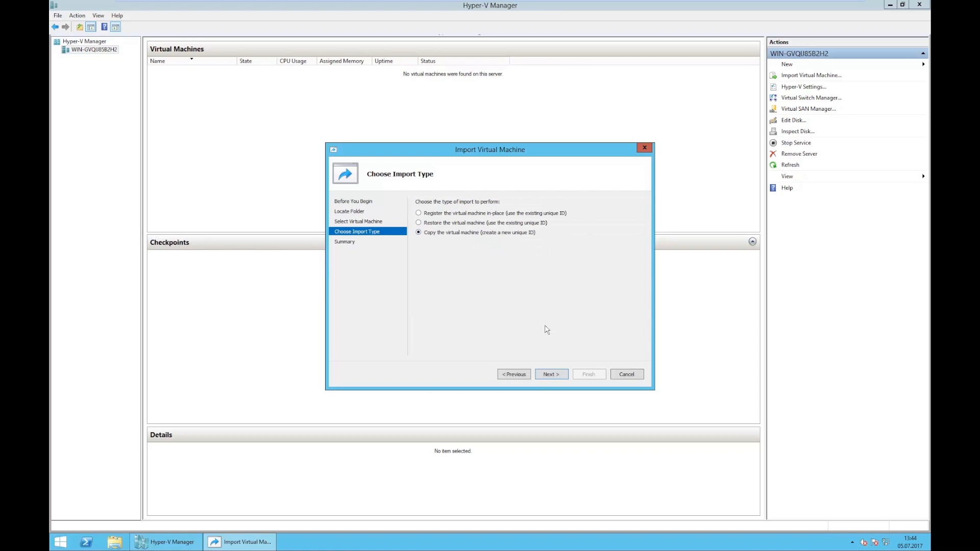
click(554, 377)
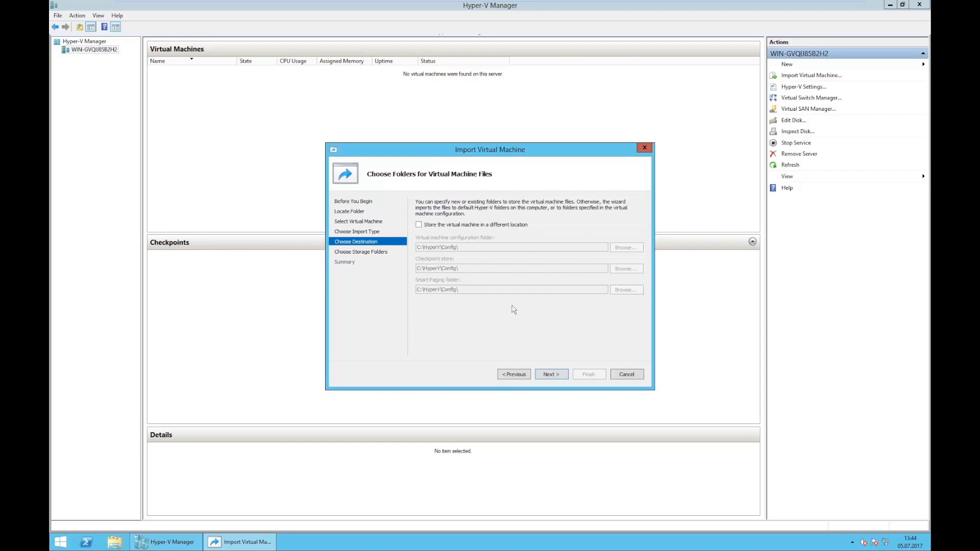
click(551, 375)
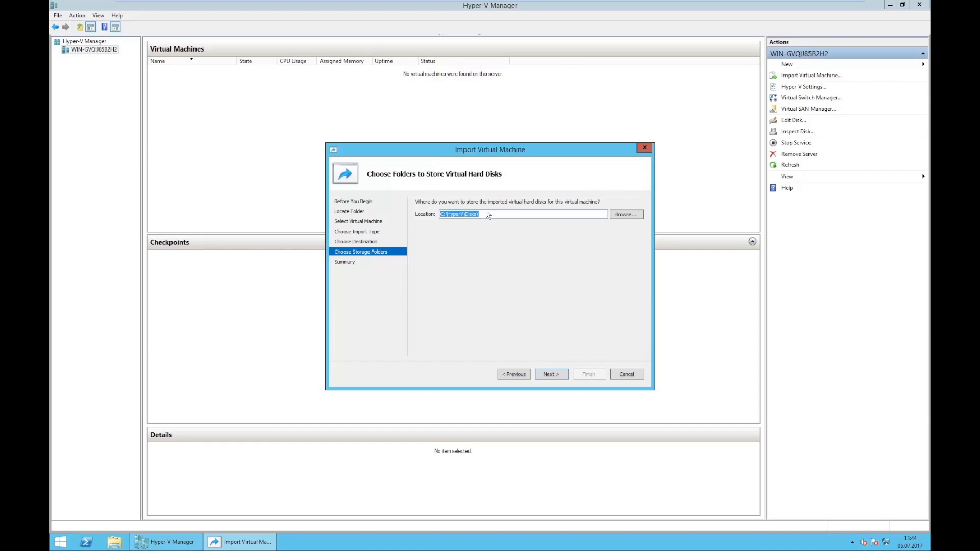
click(502, 214)
click(557, 375)
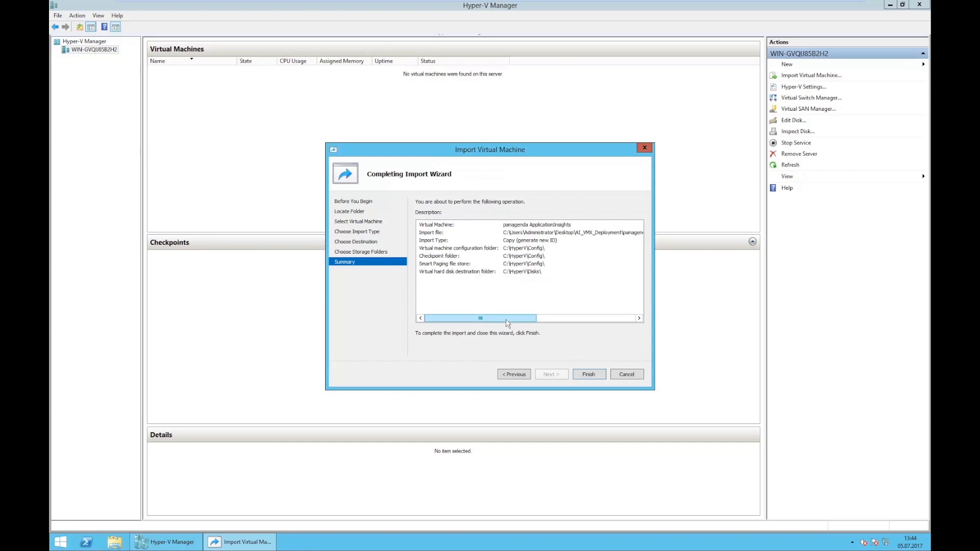
Step: Review the import summary and complete the import of the panagenda ApplicationInsights virtual machine
drag(486, 321, 500, 321)
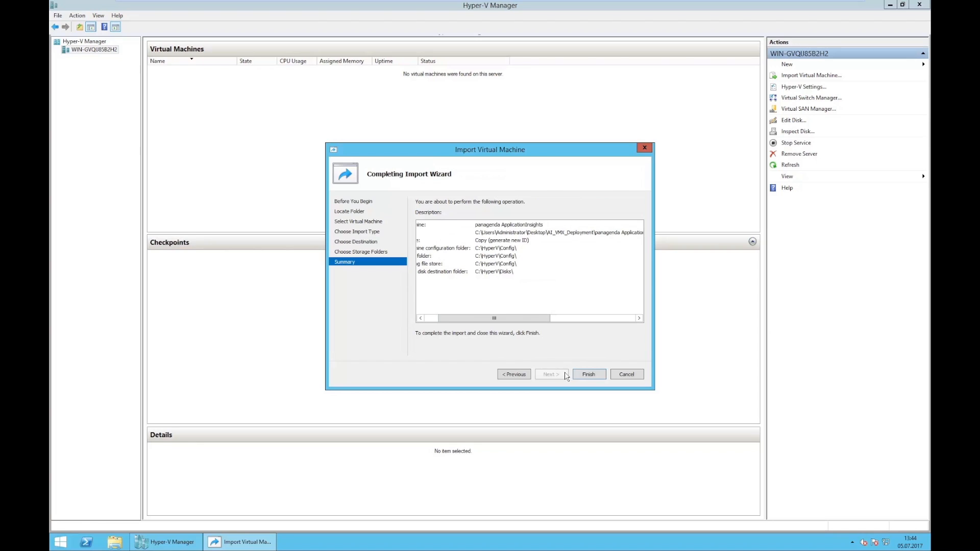
click(588, 375)
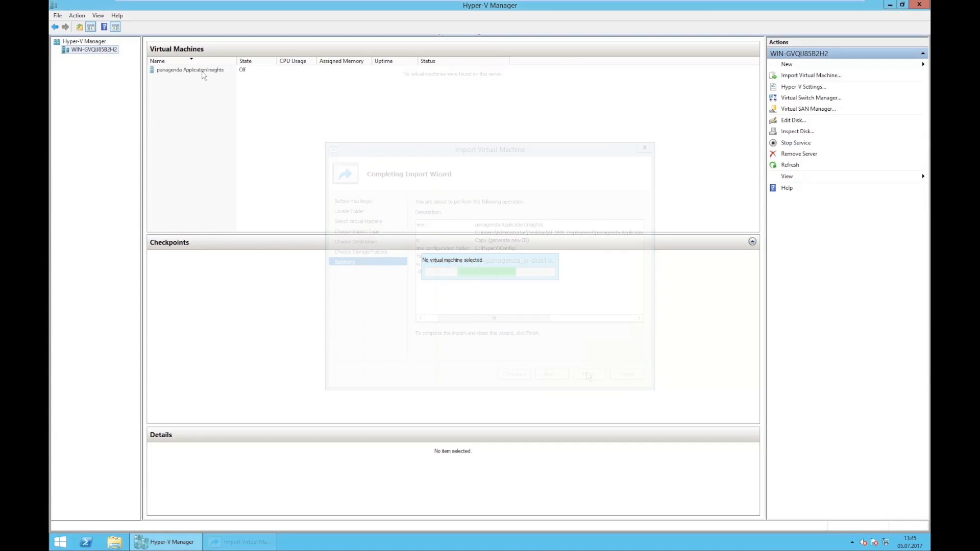
Step: Add a second hard drive to IDE Controller 0 in the settings of the imported panagenda ApplicationInsights virtual machine
right_click(202, 72)
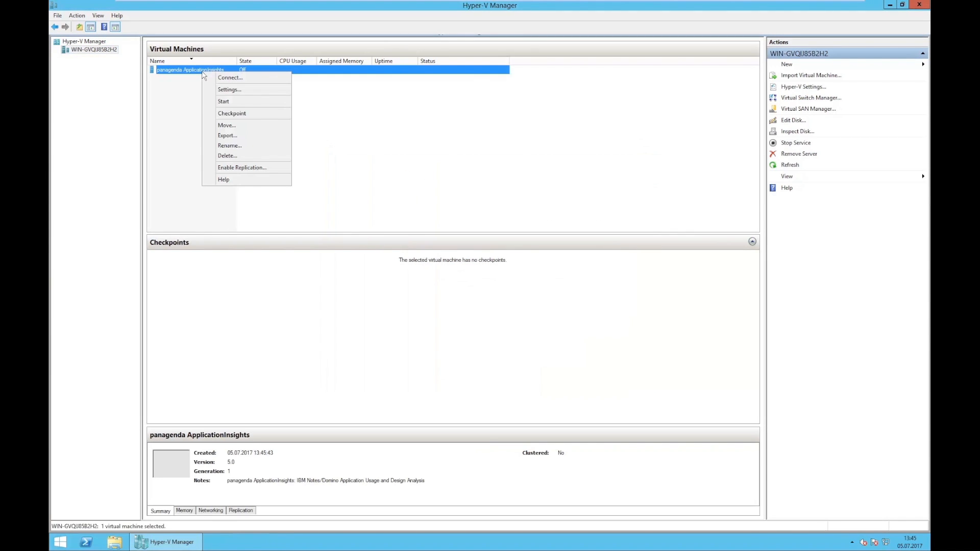
click(243, 91)
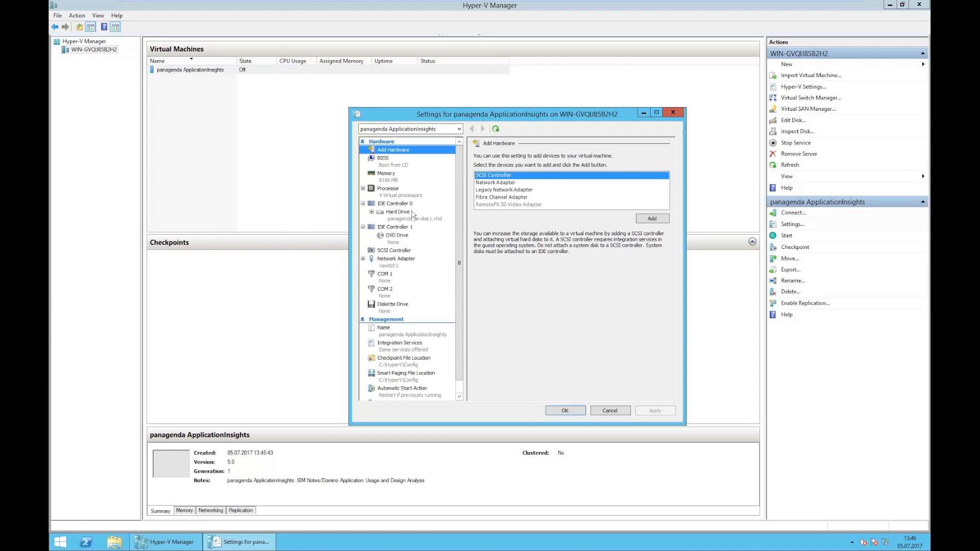
click(402, 185)
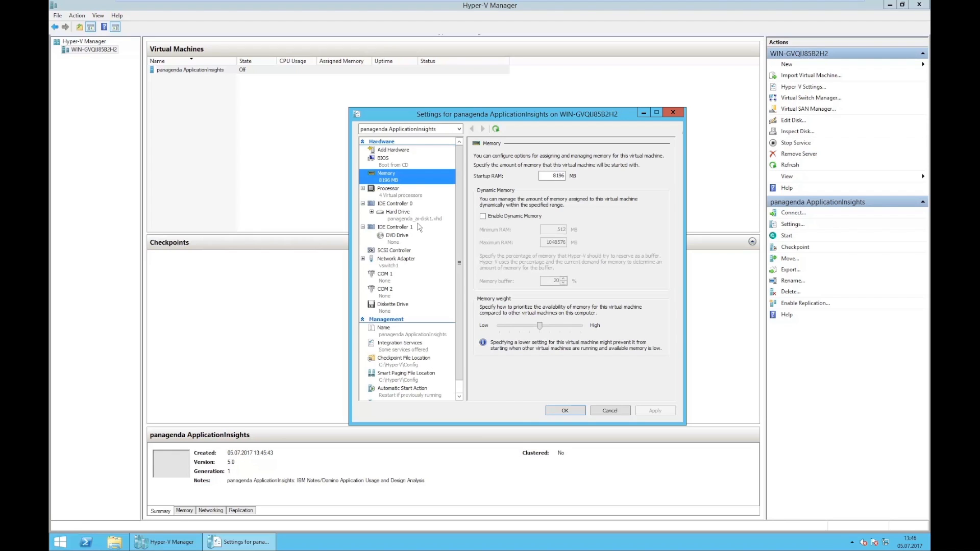
click(405, 204)
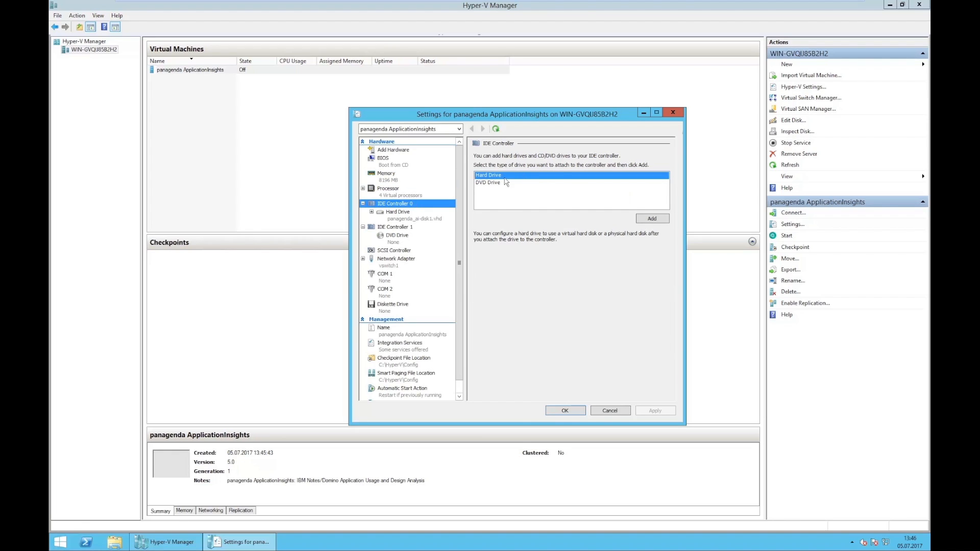
click(645, 220)
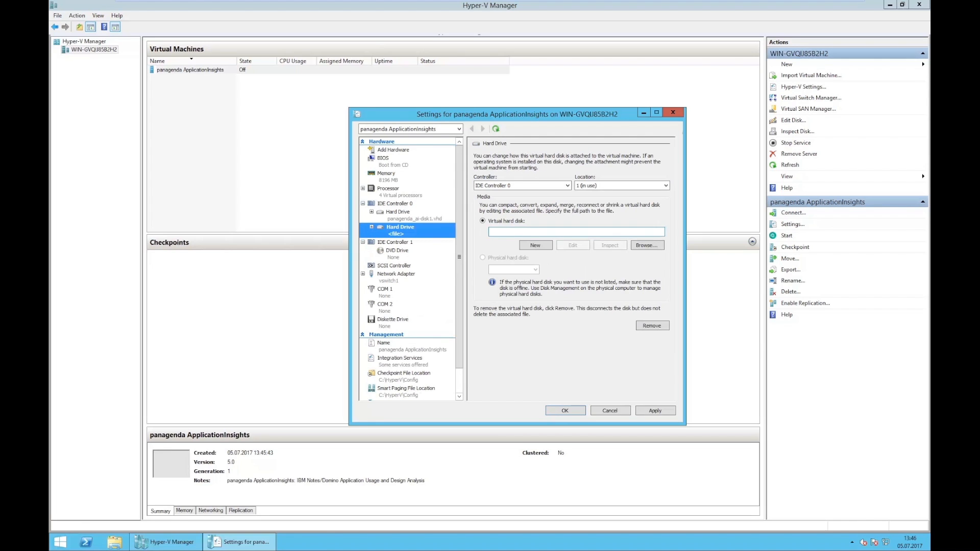
Step: Start creating a virtual hard disk for the added drive, with VHD format and the dynamically expanding type
click(537, 246)
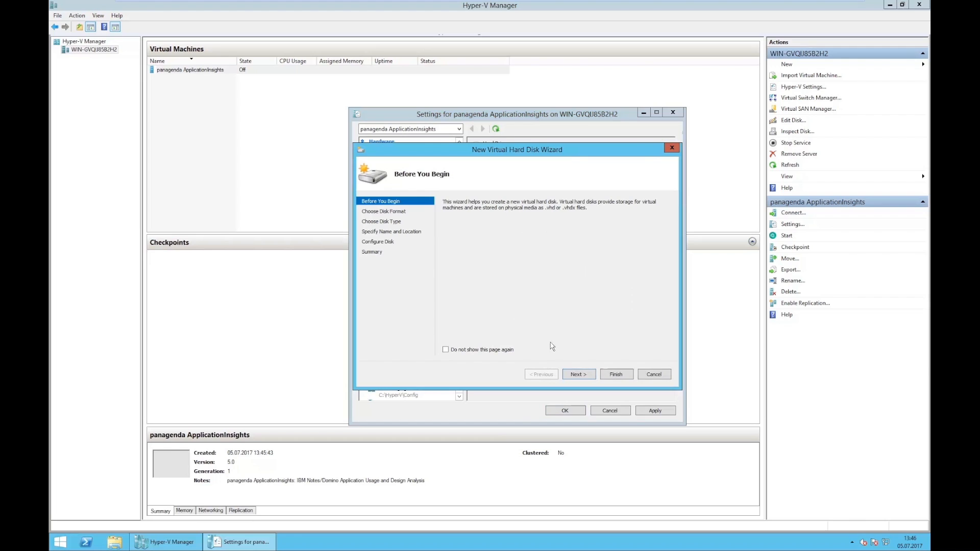
click(579, 374)
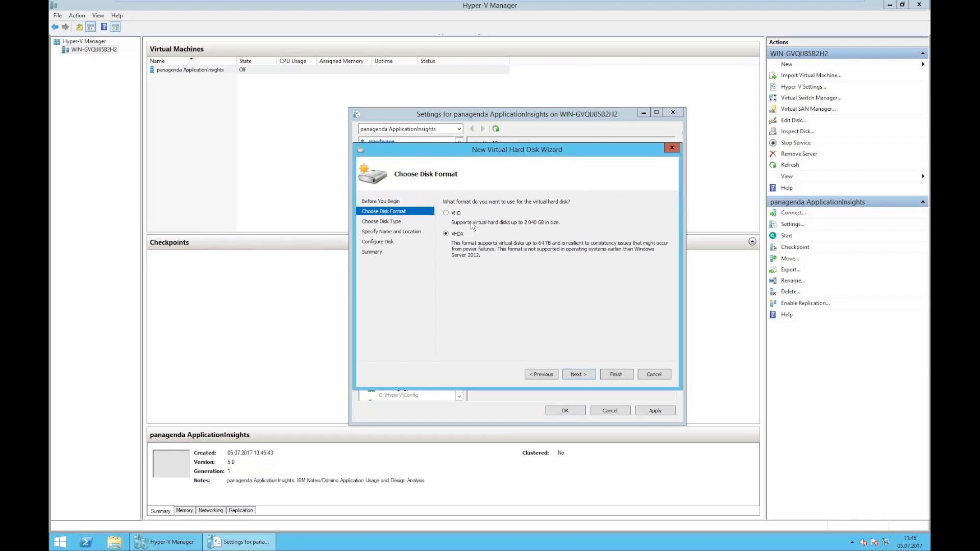
click(458, 214)
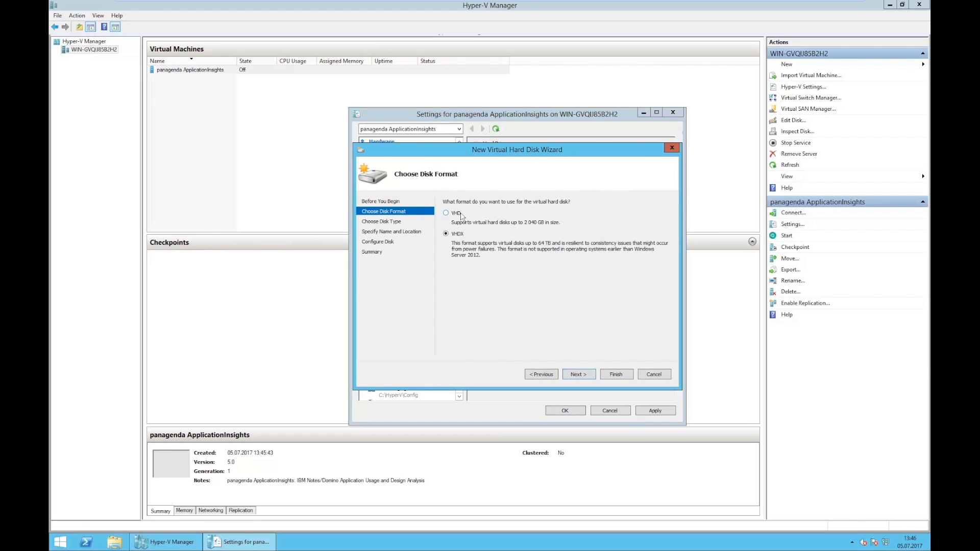
click(575, 377)
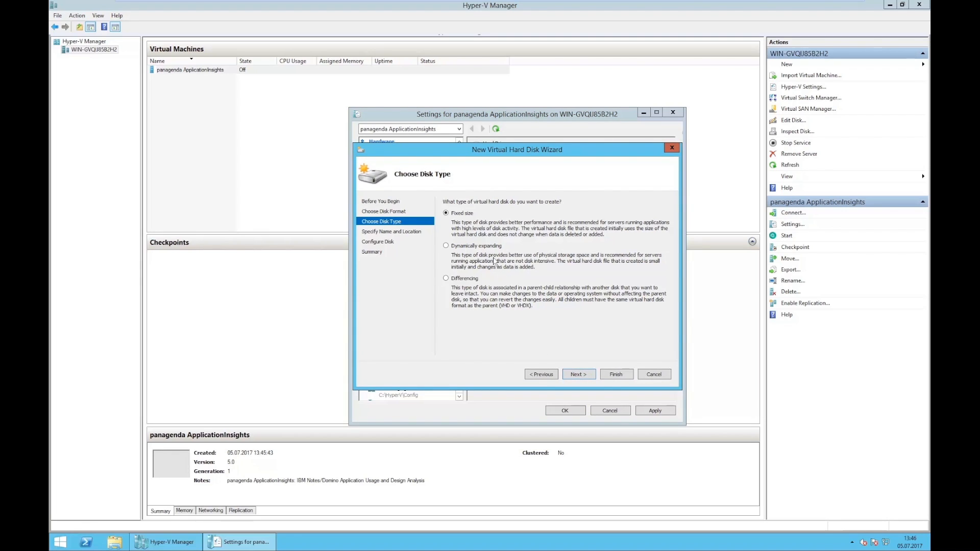
click(488, 247)
click(585, 380)
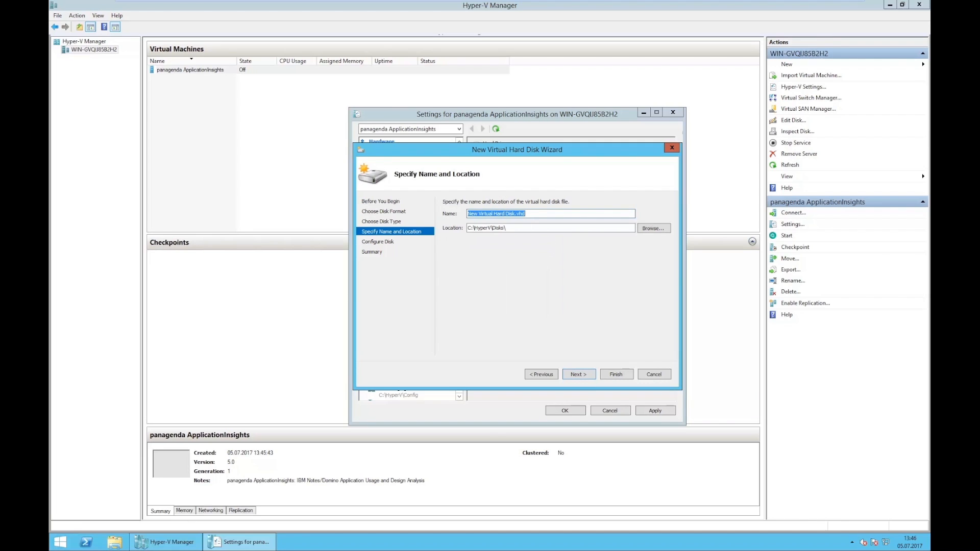
Step: Name the virtual hard disk ai_extension.vhd and keep C:\HyperV\Disks\ as its location
key(End)
key(Left)
key(Left)
key(Left)
key(Left)
key(shift+Home)
text(ai_extensaion)
key(BackSpace)
key(BackSpace)
key(BackSpace)
key(BackSpace)
text(ion)
click(577, 374)
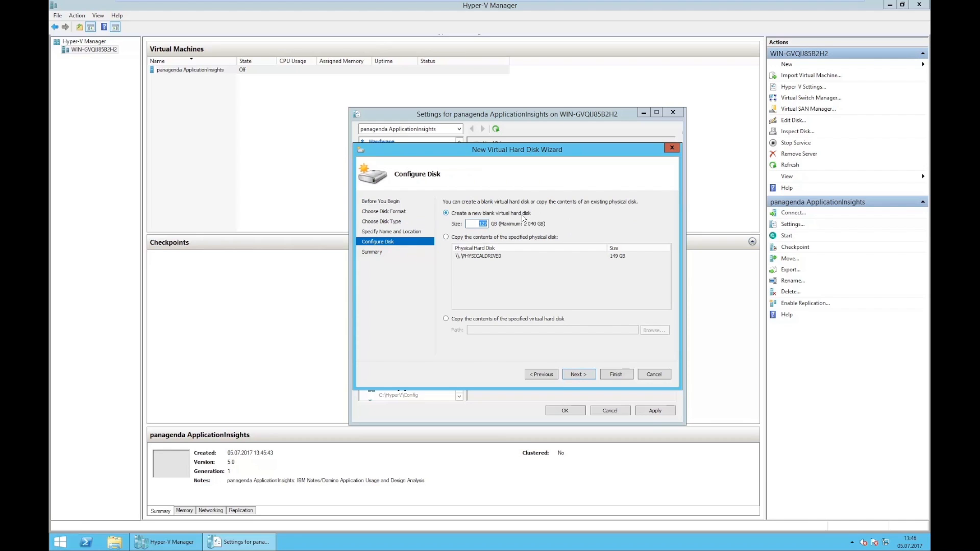
Step: Create the blank virtual hard disk with a size of 10 GB and save the virtual machine settings
text(10)
click(587, 378)
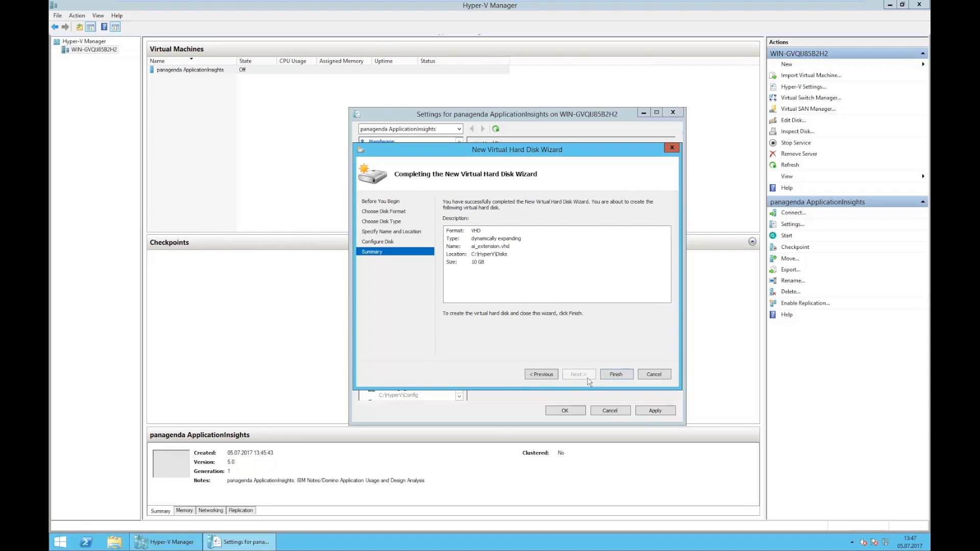
click(609, 373)
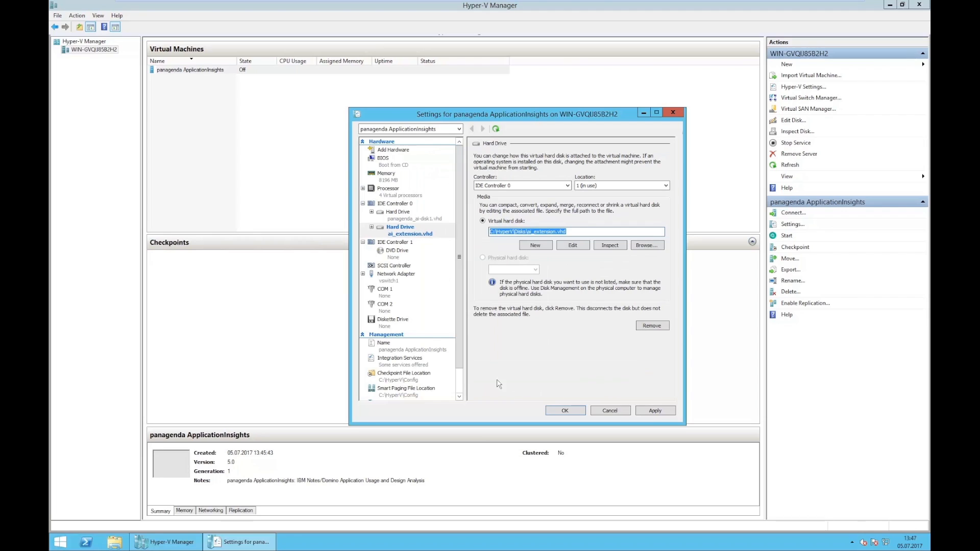
click(654, 410)
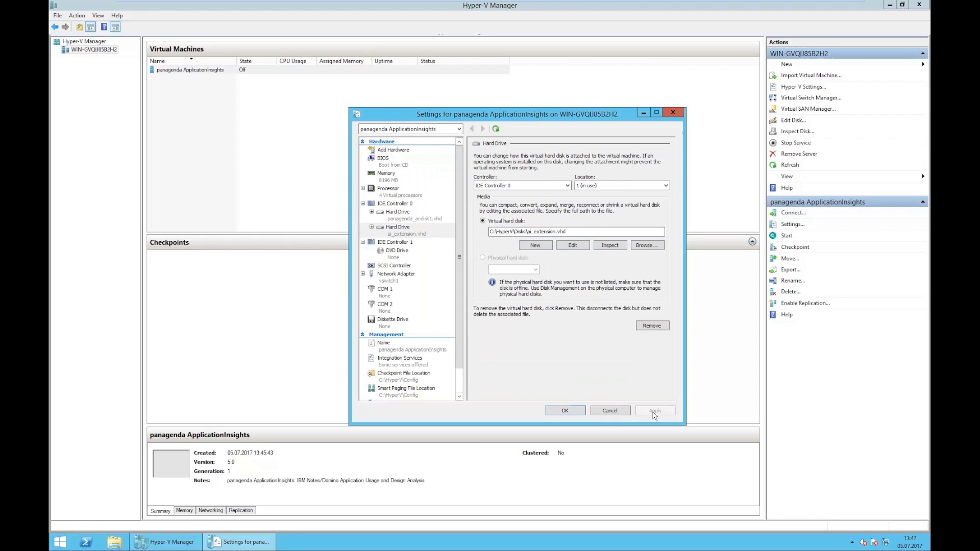
click(565, 413)
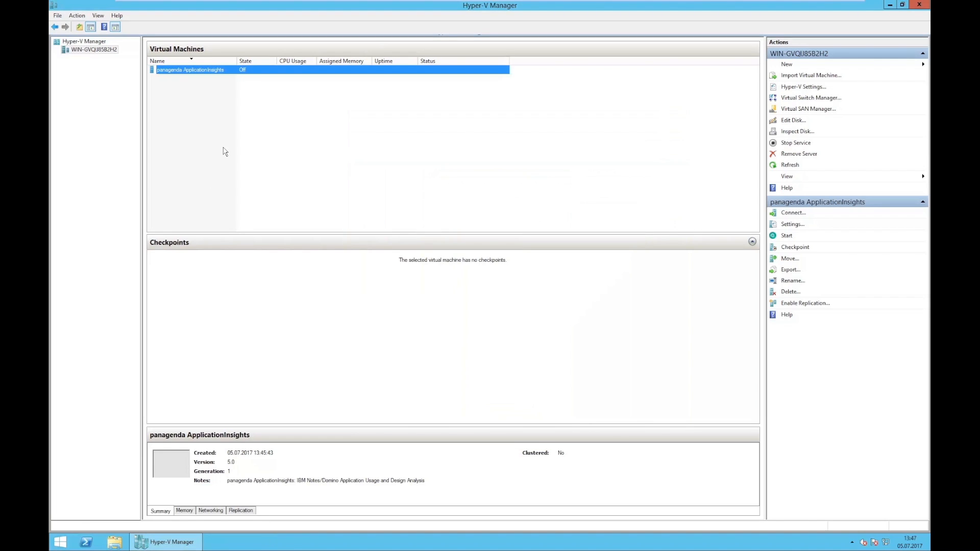
Step: Connect to the console of the panagenda ApplicationInsights virtual machine, then close the console window
click(230, 113)
right_click(197, 77)
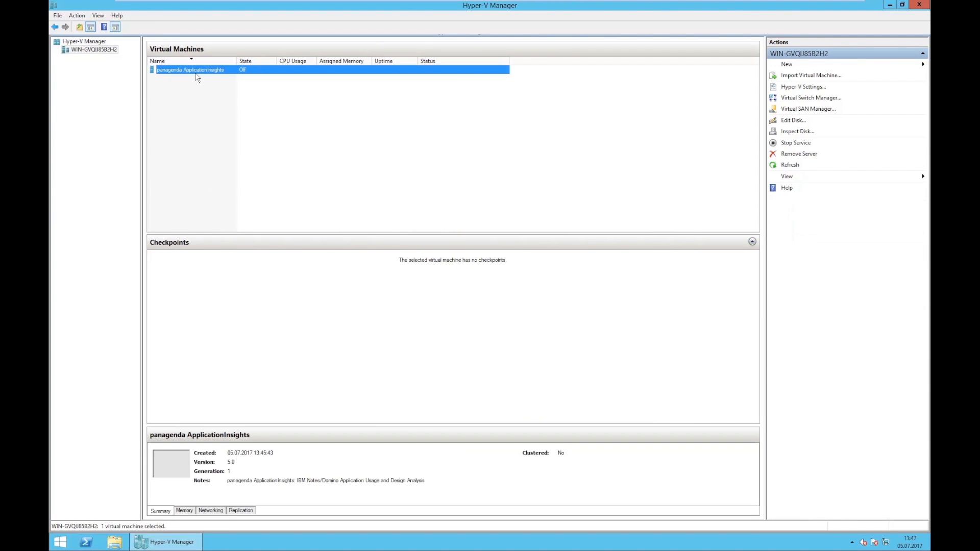
click(210, 79)
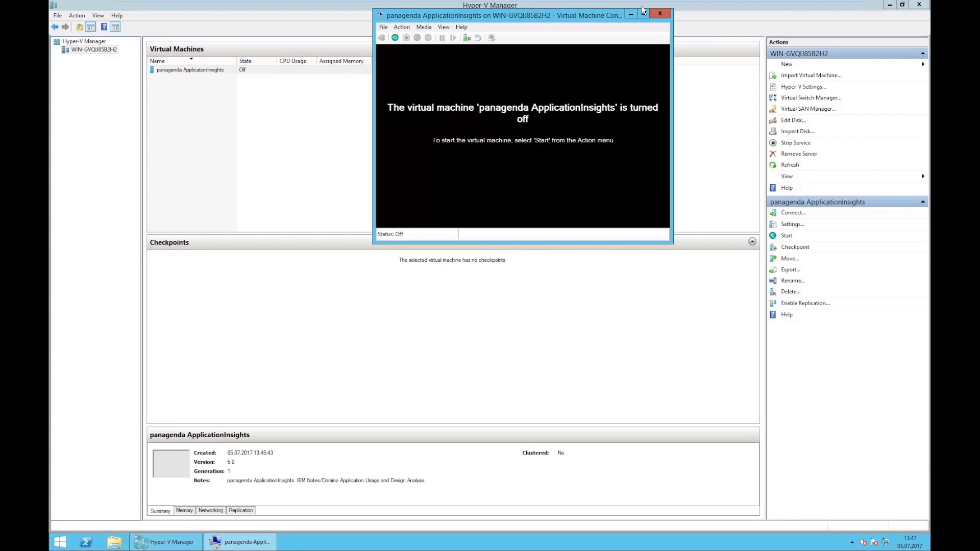
click(660, 13)
click(284, 148)
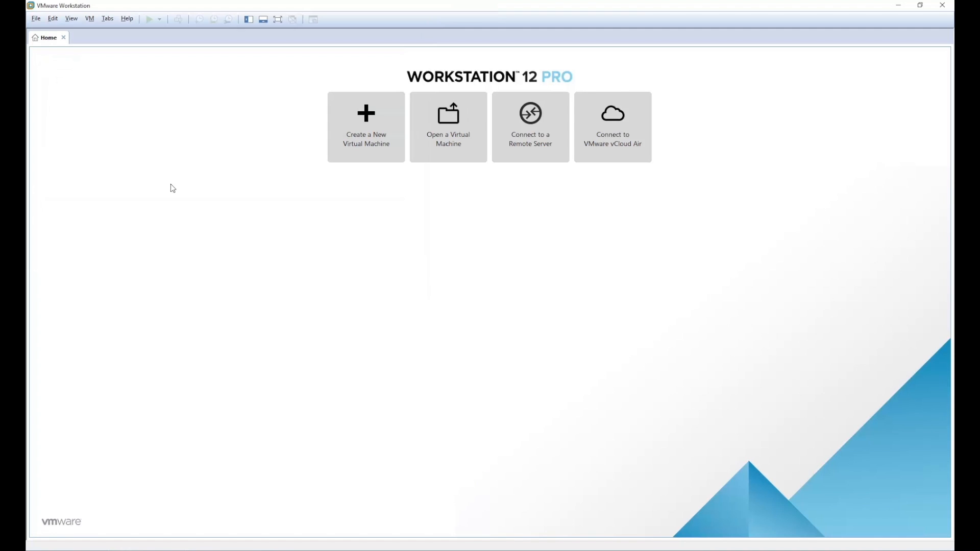
Step: Switch to VMware Workstation and open panagenda_ai.vmx from the panagenda_ApplicationInsights folder inside AI_VMX_Deployment
click(36, 21)
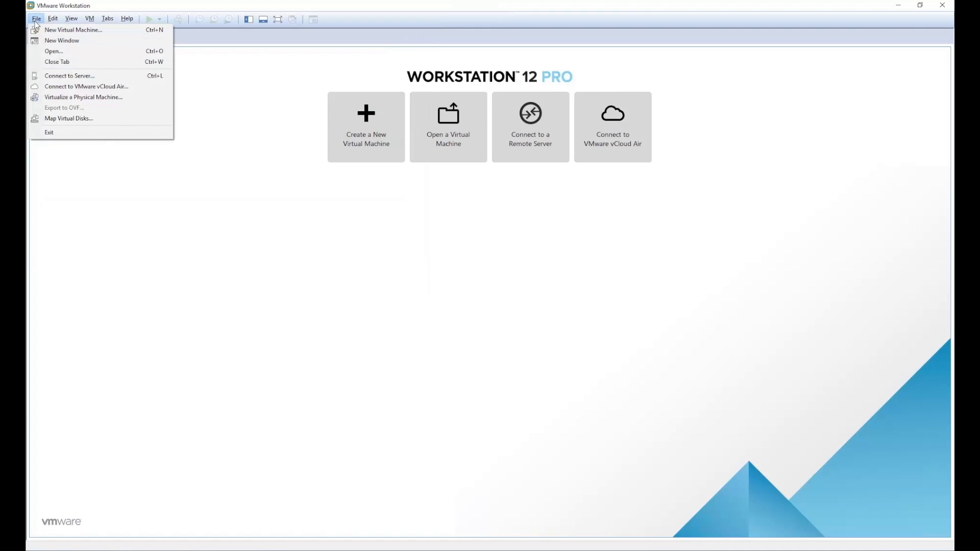
click(56, 51)
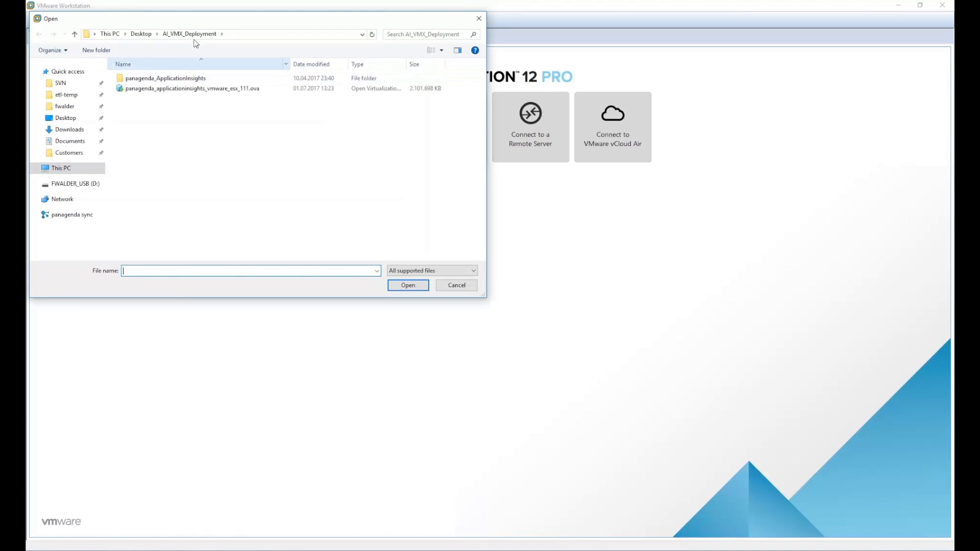
double_click(168, 79)
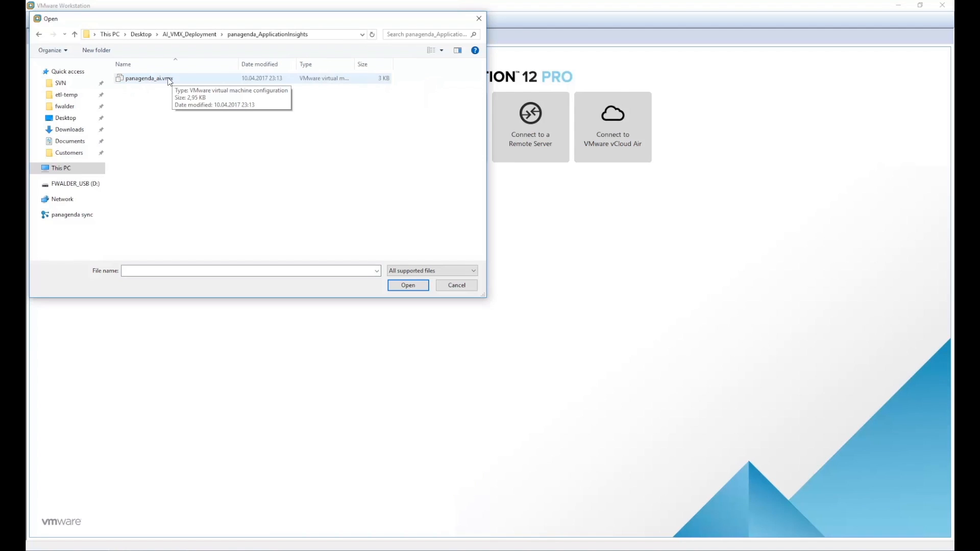
double_click(169, 79)
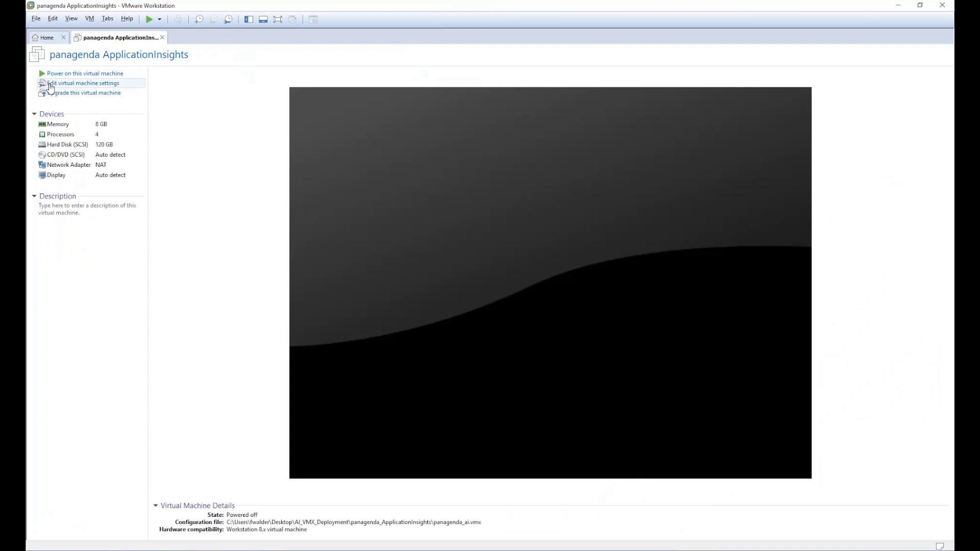
Step: Start adding a hard disk of the SCSI type in the panagenda ApplicationInsights virtual machine settings
click(91, 84)
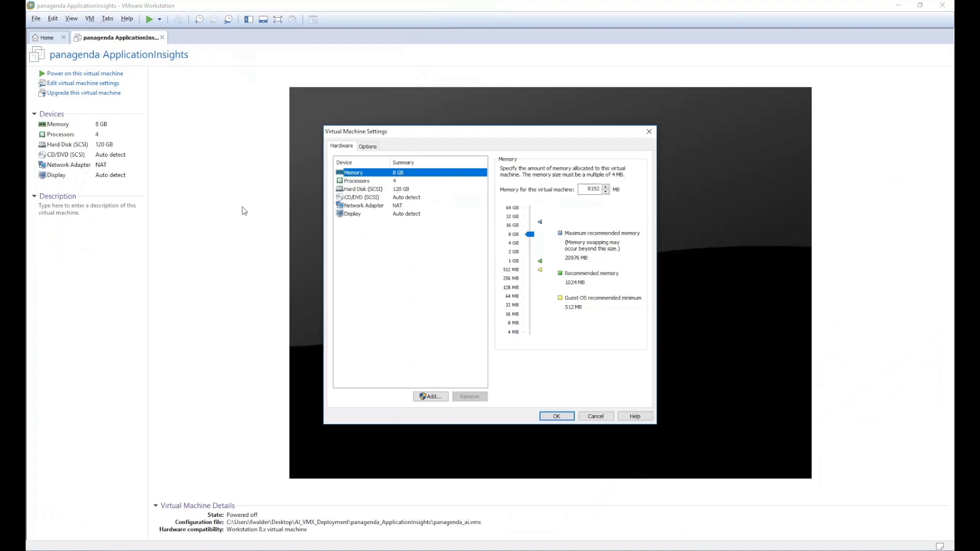
click(434, 400)
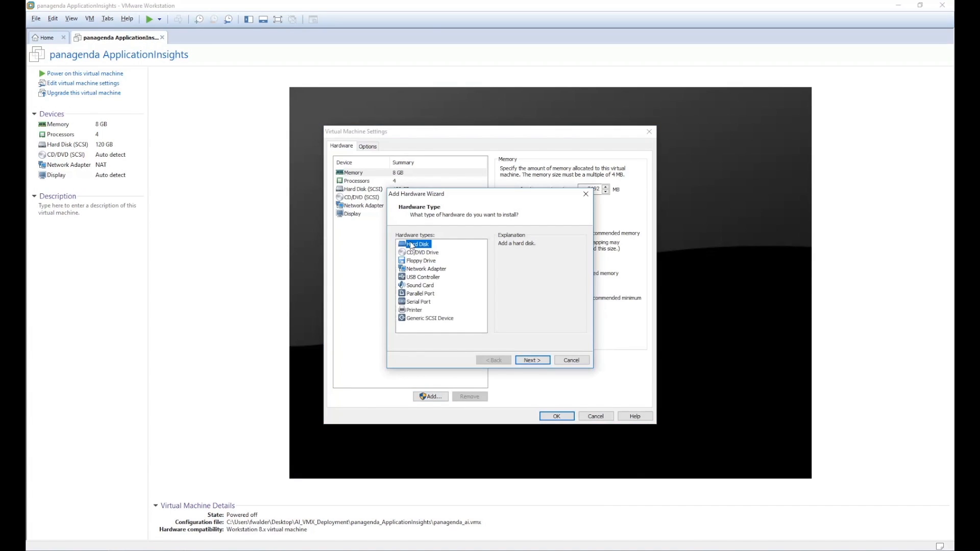
click(519, 360)
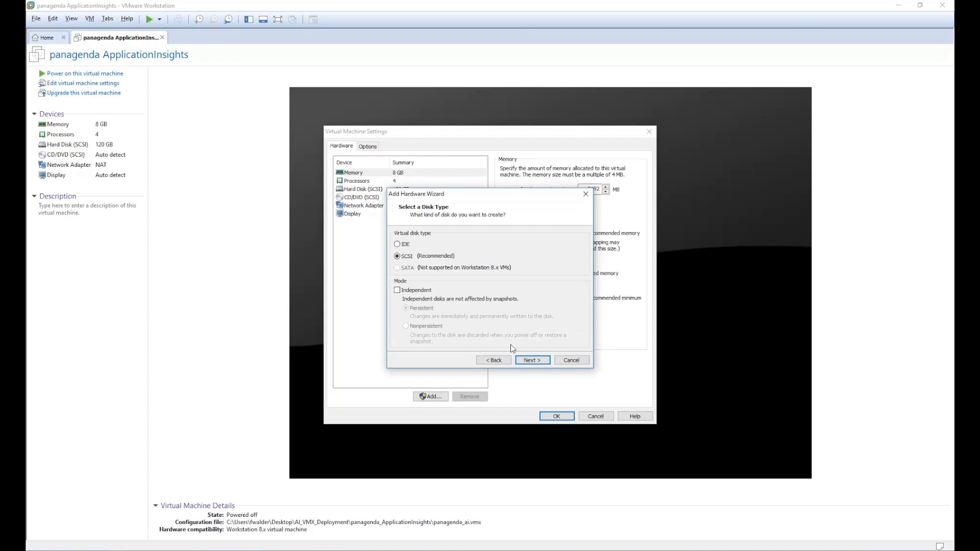
click(524, 361)
click(529, 361)
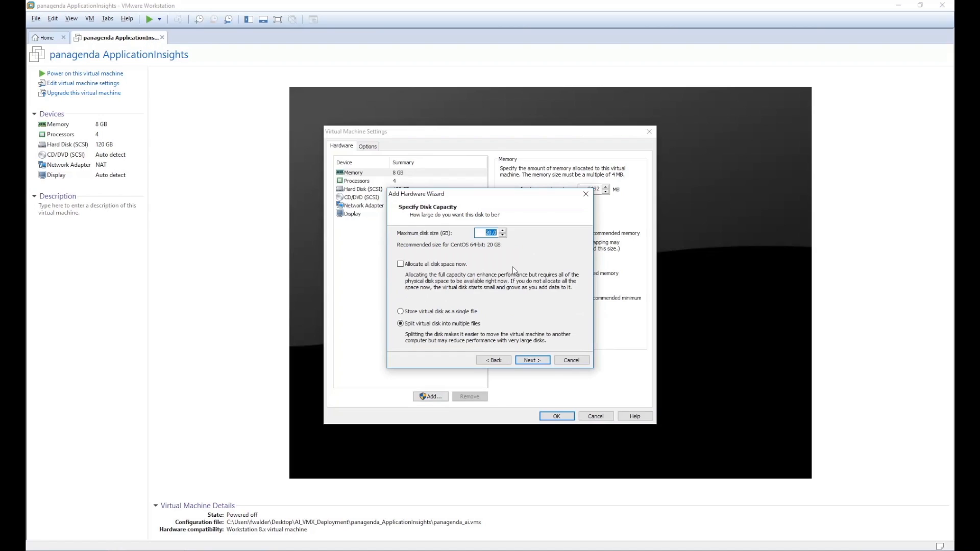
Step: Create the disk with a 10 GB maximum size, stored as a single file named panagenda_ai-0.vmdk, and save the settings
text(10)
click(434, 311)
click(531, 361)
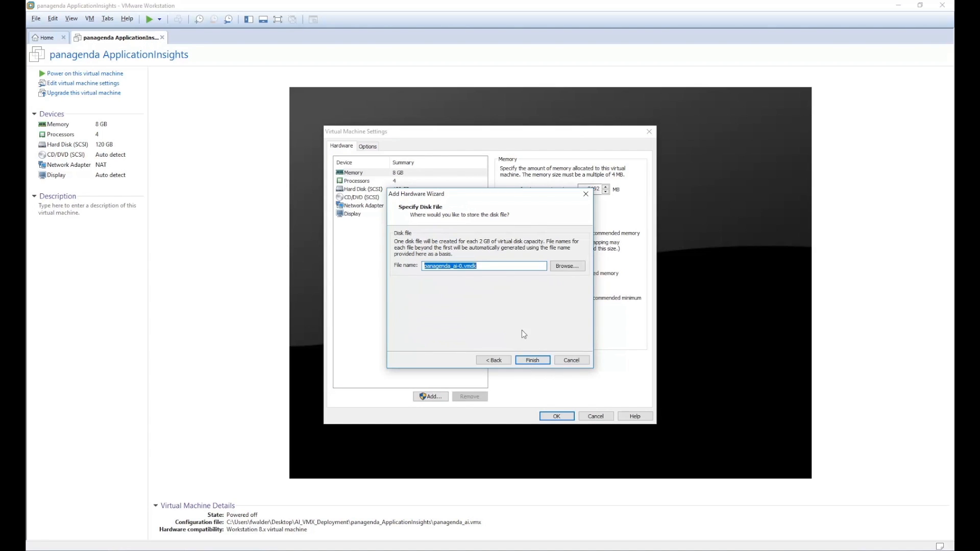
click(540, 362)
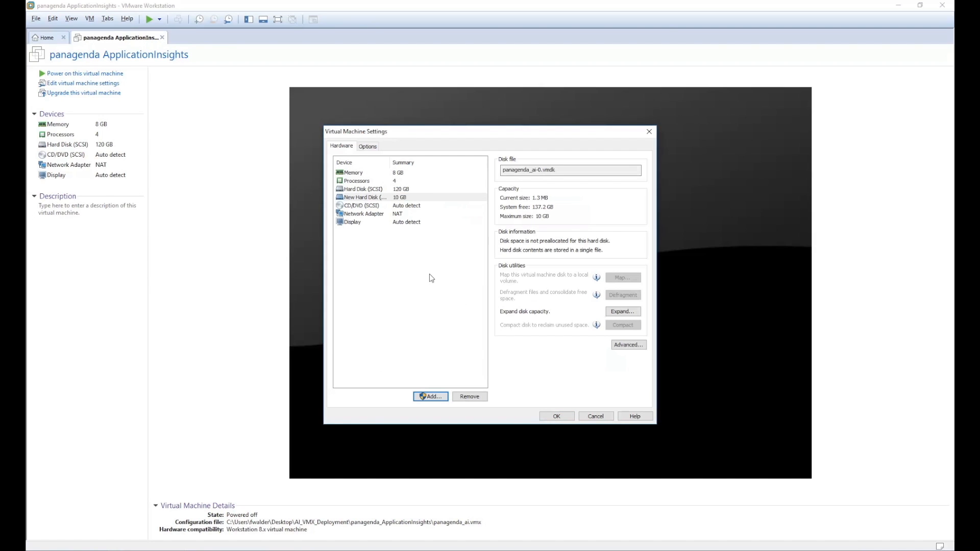
click(557, 416)
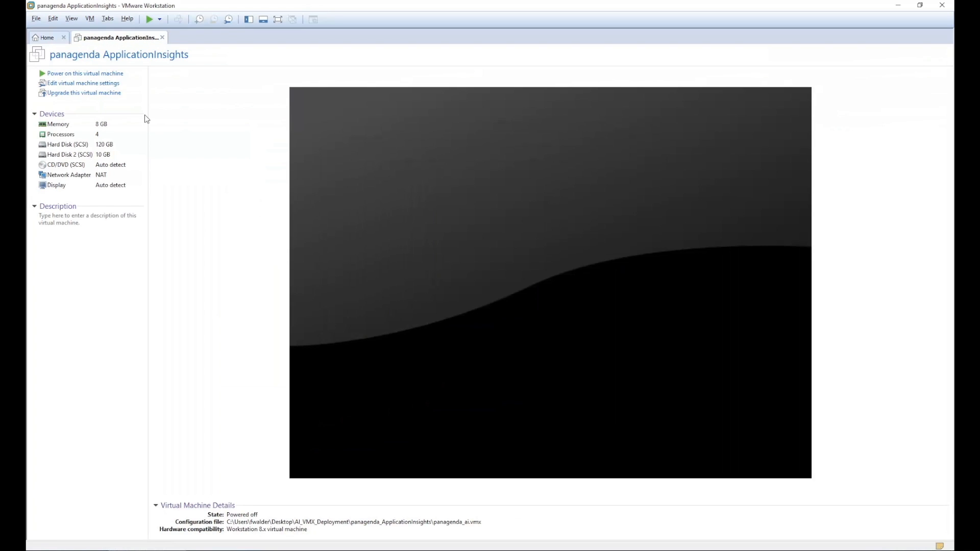
Step: Power on the virtual machine and decline connecting the virtual device scsi0:1 at every power-on
click(108, 76)
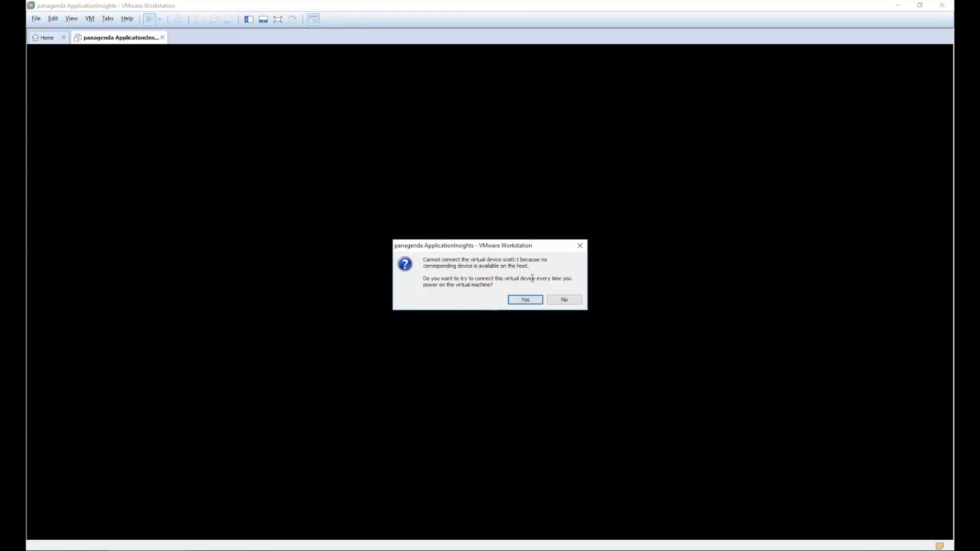
click(568, 301)
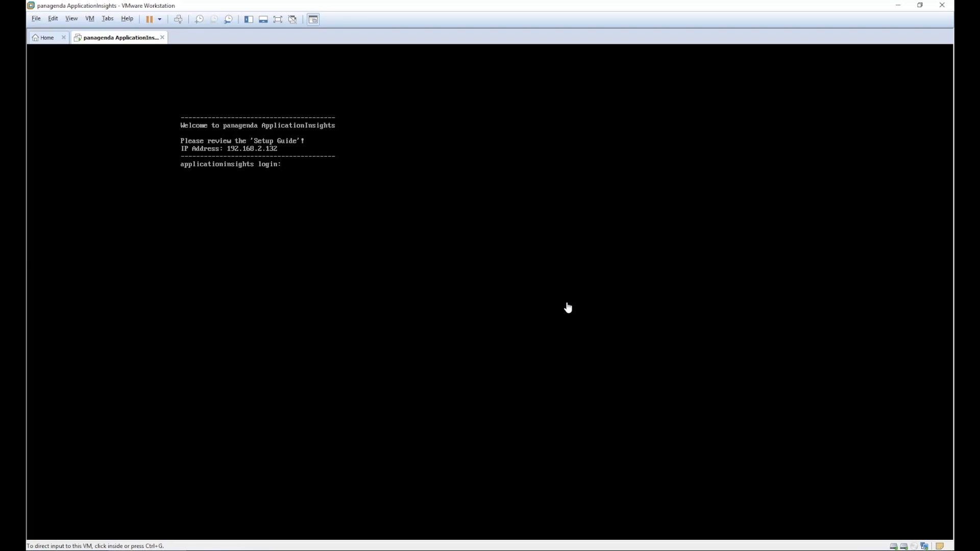
Step: Log in to the appliance's console as root with the account password
click(568, 308)
text(root)
key(Return)
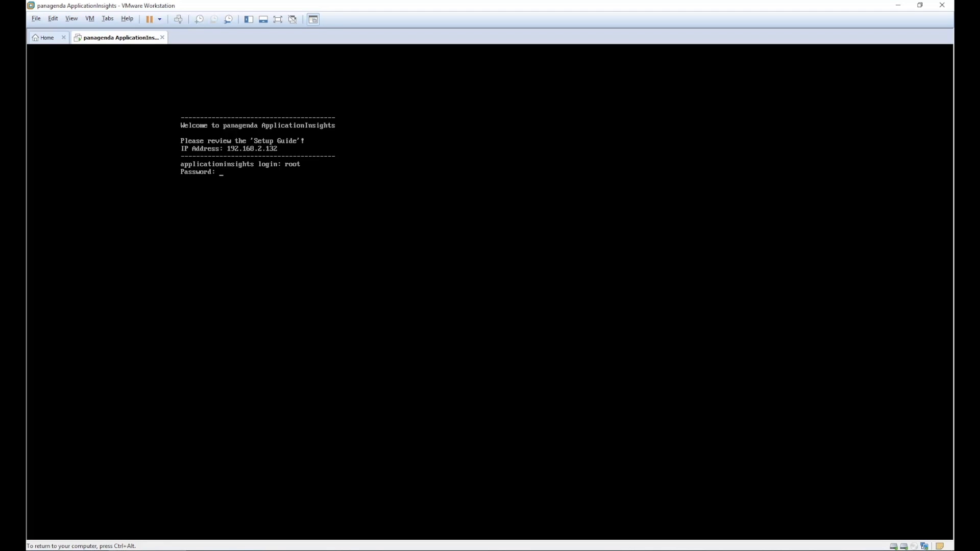
key(Return)
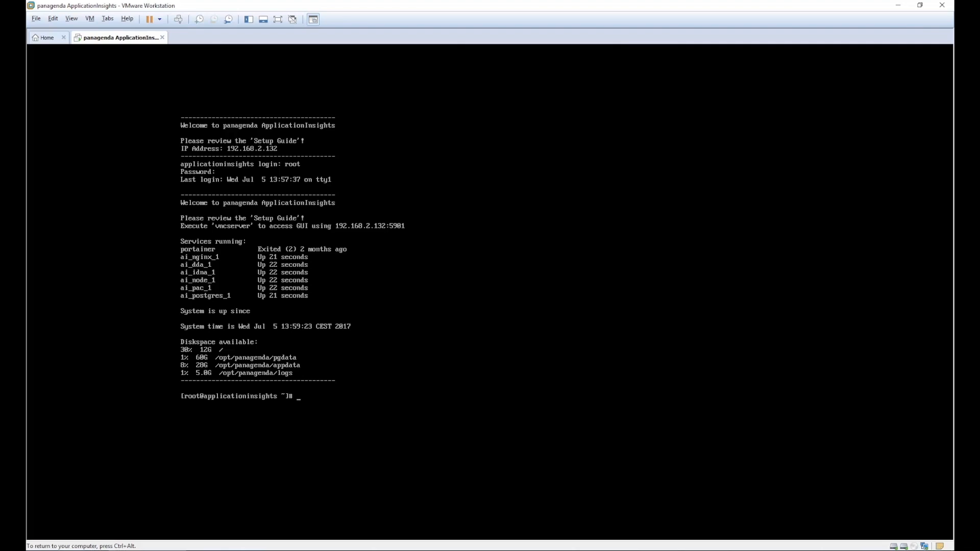
Step: Start the appliance's graphical desktop with startx and change the host's device name to ai-test-appliance
text(startx)
key(Return)
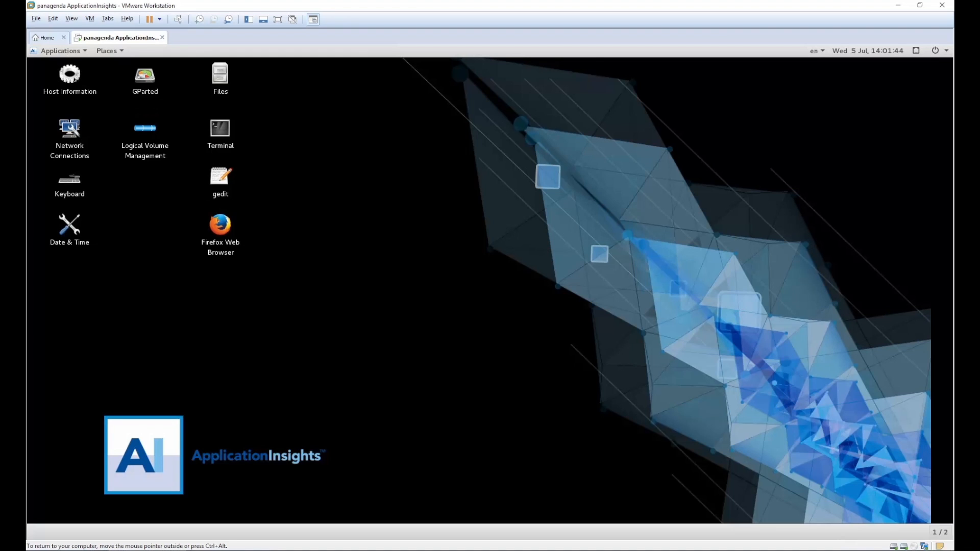
double_click(71, 76)
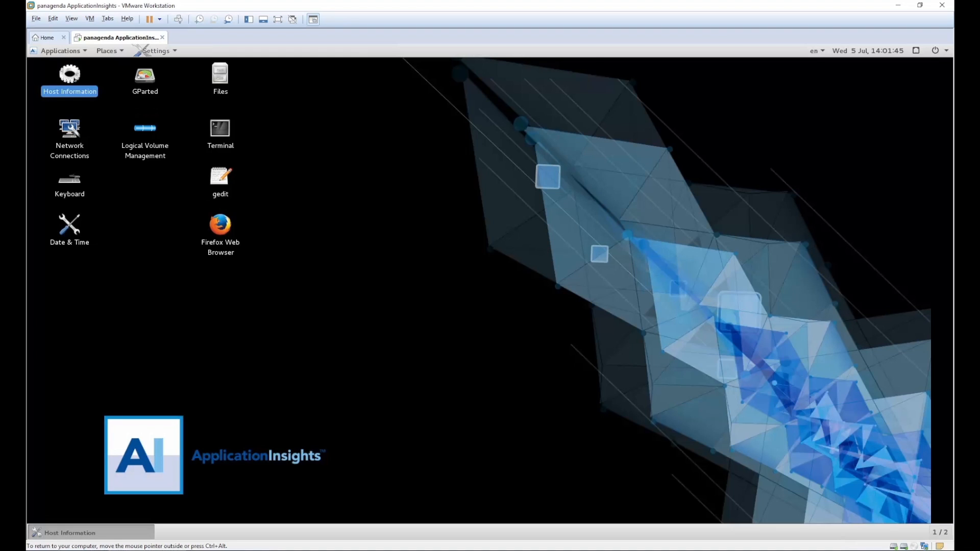
click(575, 283)
key(ctrl+a)
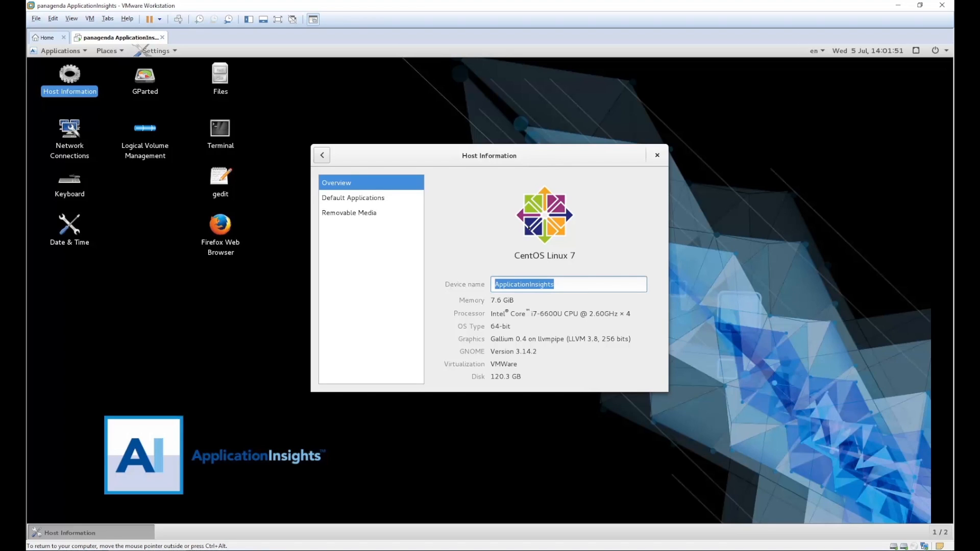
text(ai)
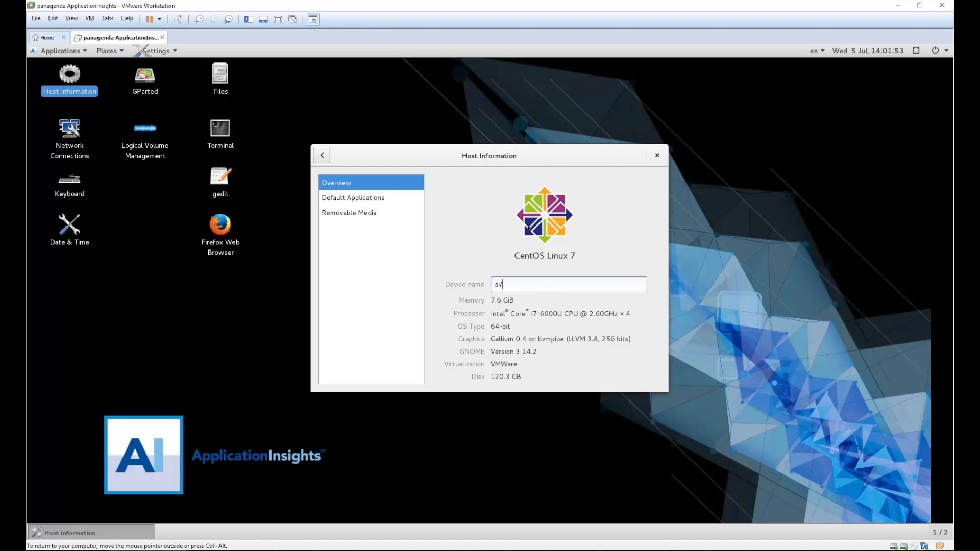
text(-test-appliance)
click(655, 155)
Step: Switch the desktop's keyboard layout to German (eliminate dead keys)
click(816, 51)
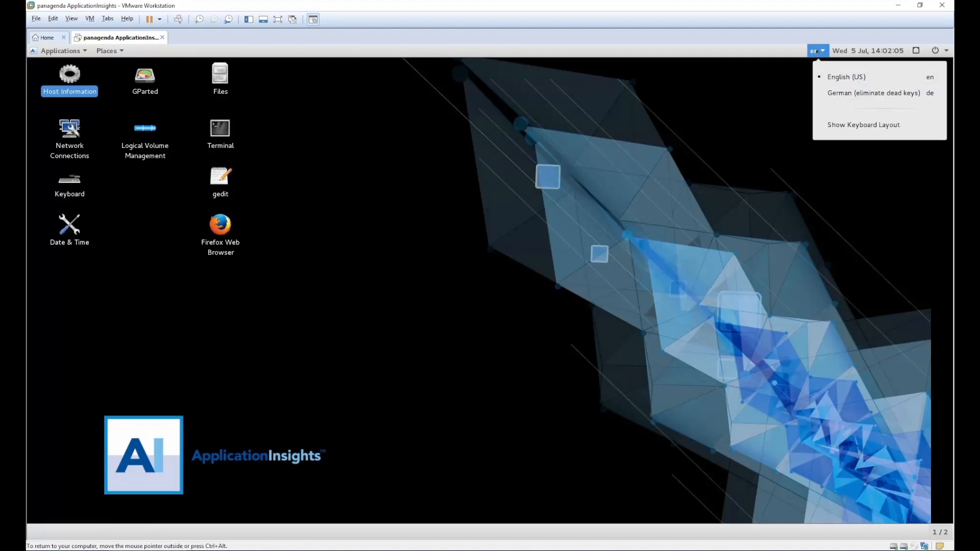
click(839, 94)
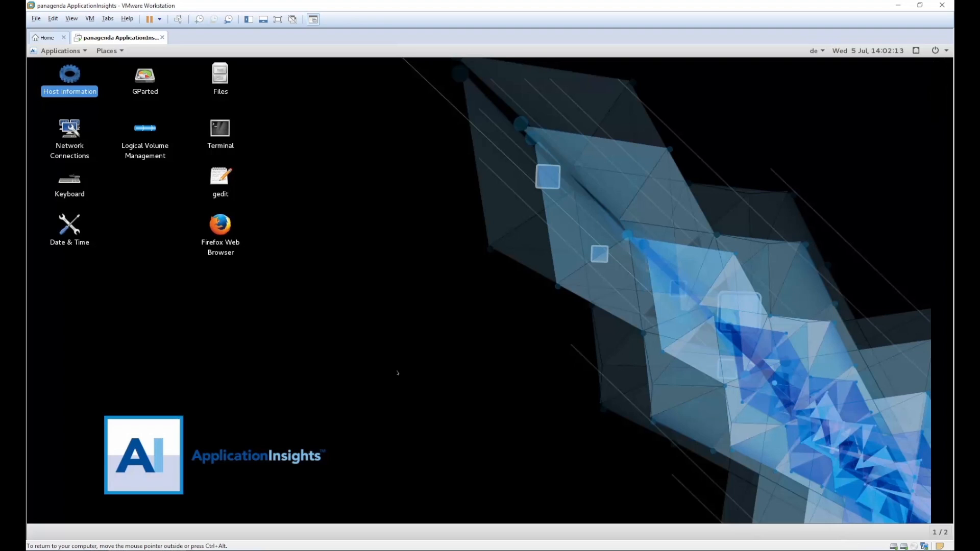
click(183, 336)
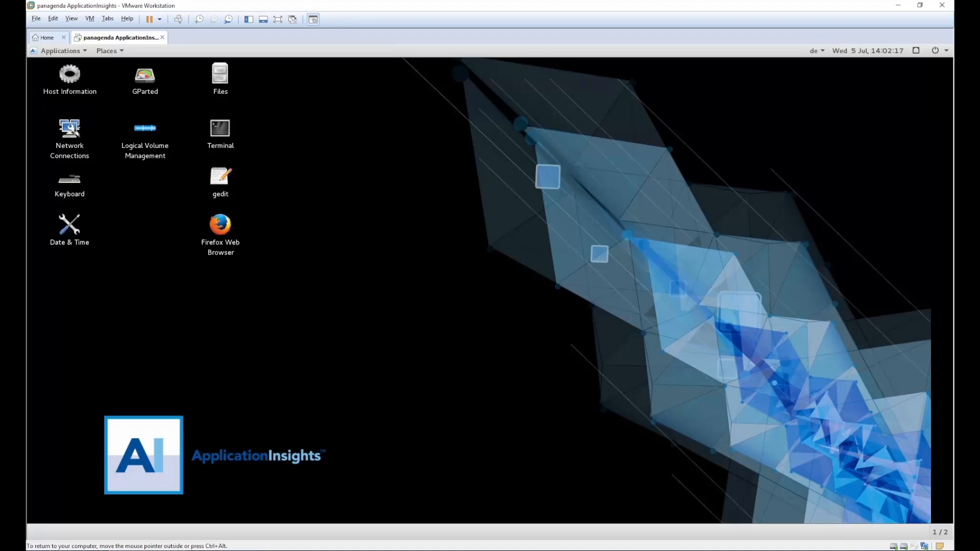
Step: Edit the Wired connection 1 network connection and set its IPv4 method to Manual
double_click(69, 131)
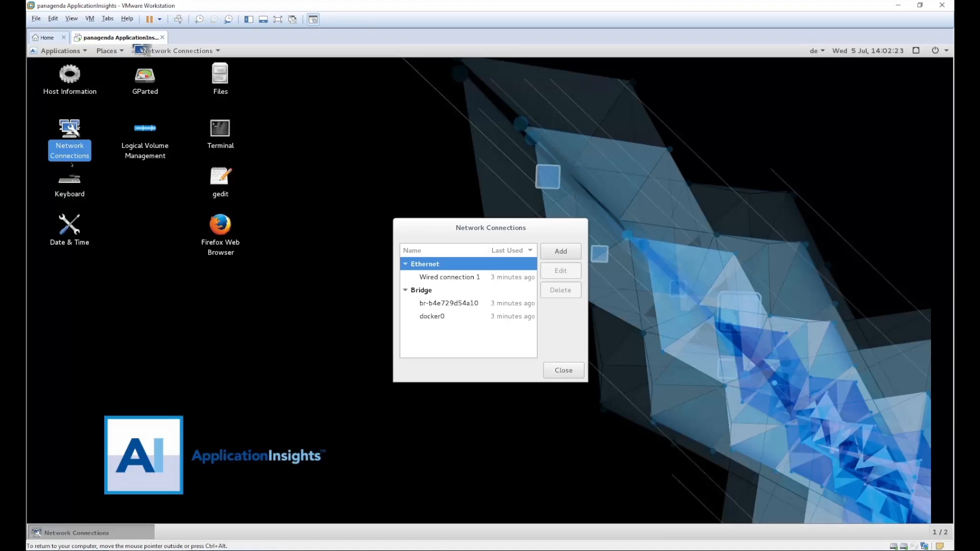
click(440, 277)
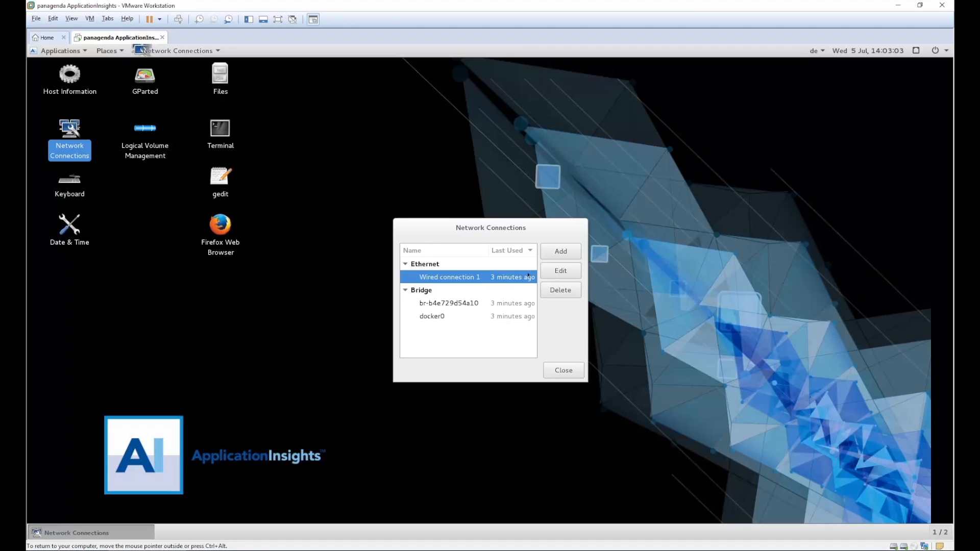
click(551, 268)
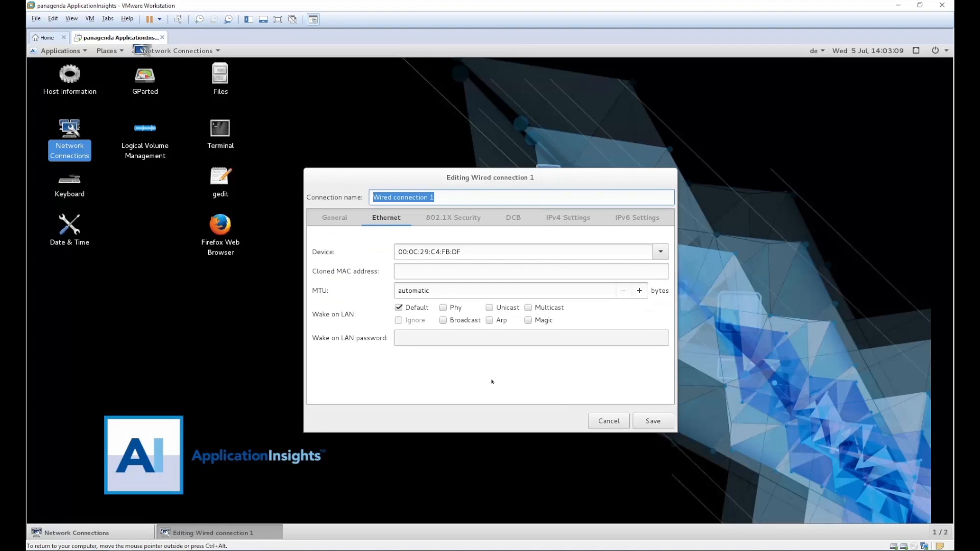
click(573, 218)
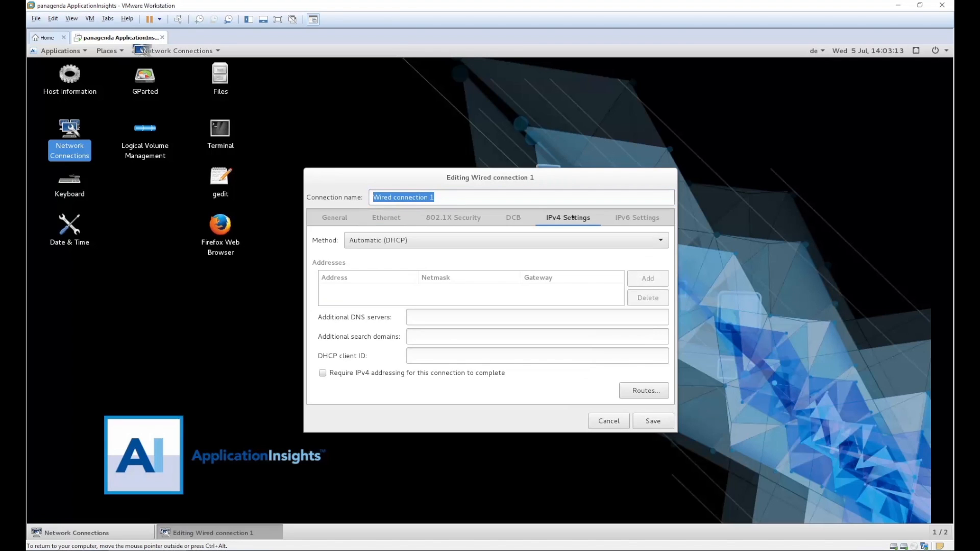
click(389, 241)
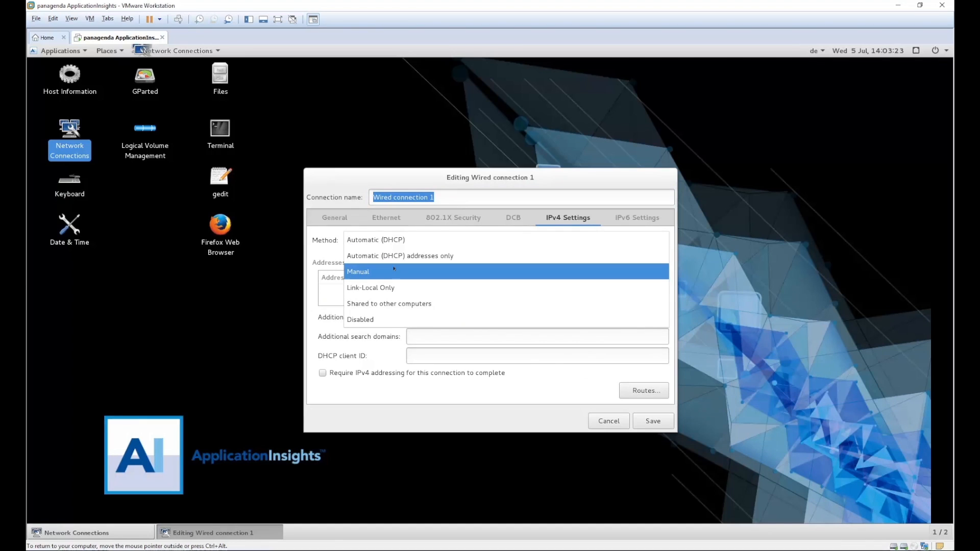
click(366, 275)
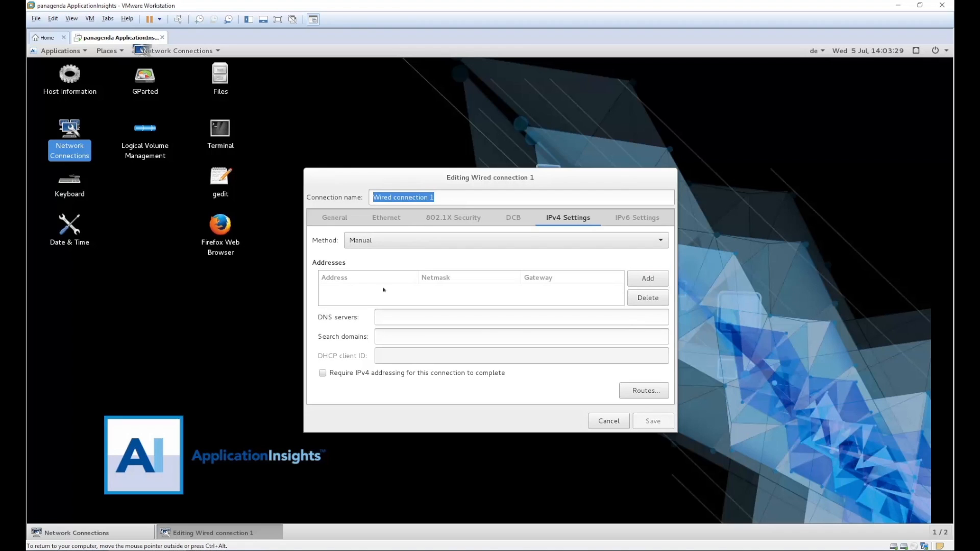
Step: Add the static IPv4 address 192.168.111.111 with netmask 24 and gateway 192.168.111.1
click(634, 276)
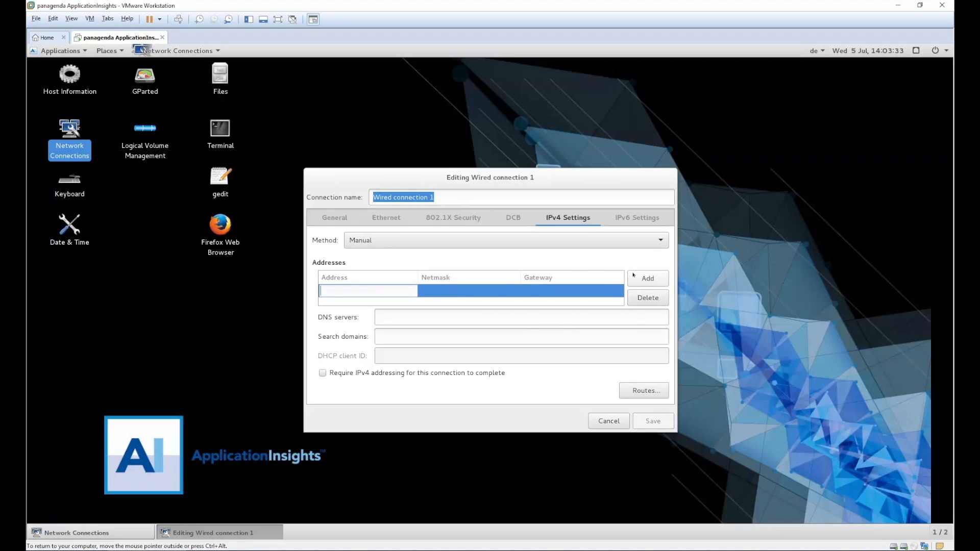
text(129.1)
key(BackSpace)
key(BackSpace)
key(BackSpace)
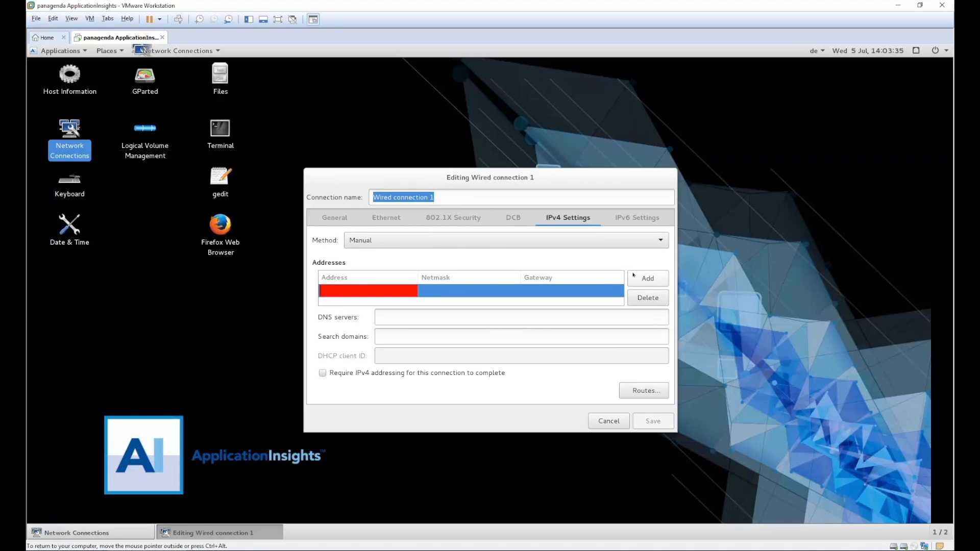
text(92.168.111.111)
key(Tab)
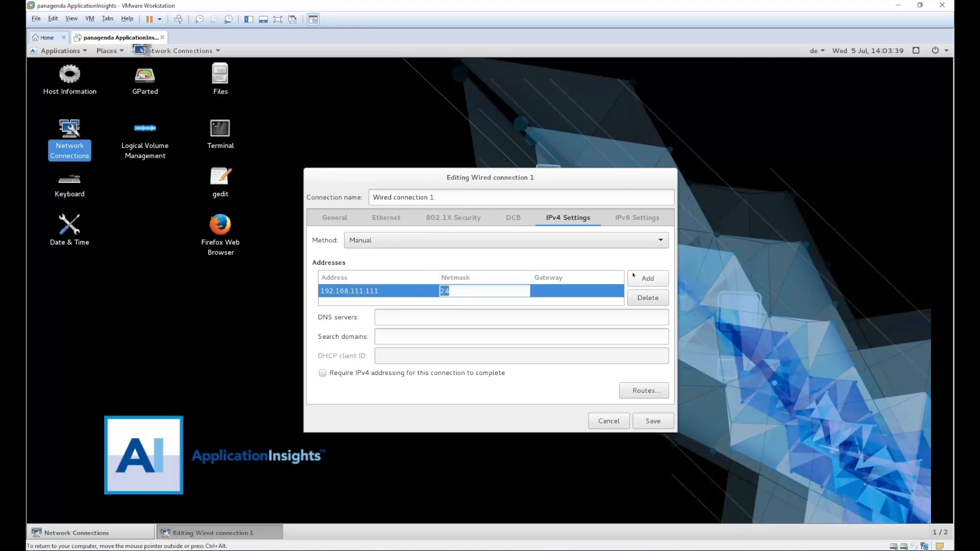
key(Tab)
text(192)
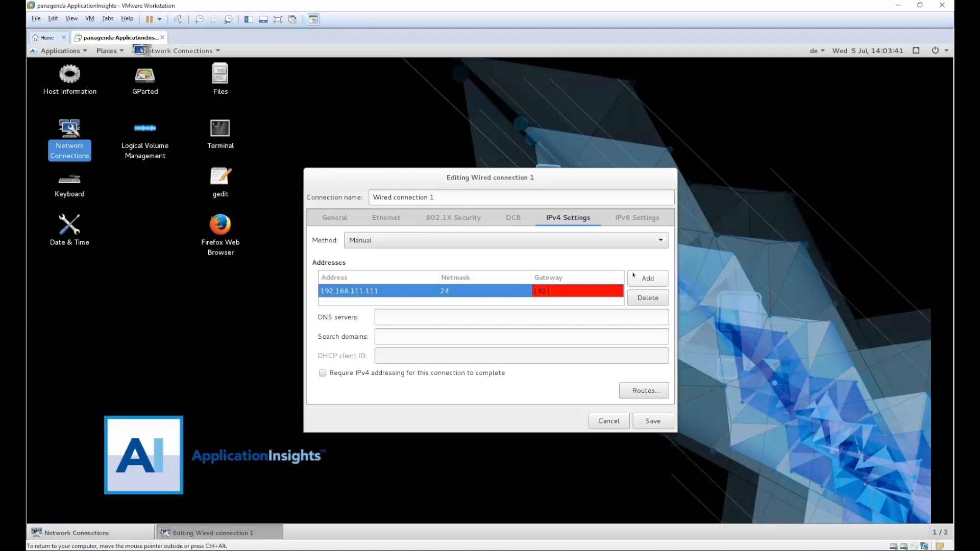
text(.168.111.1)
key(Tab)
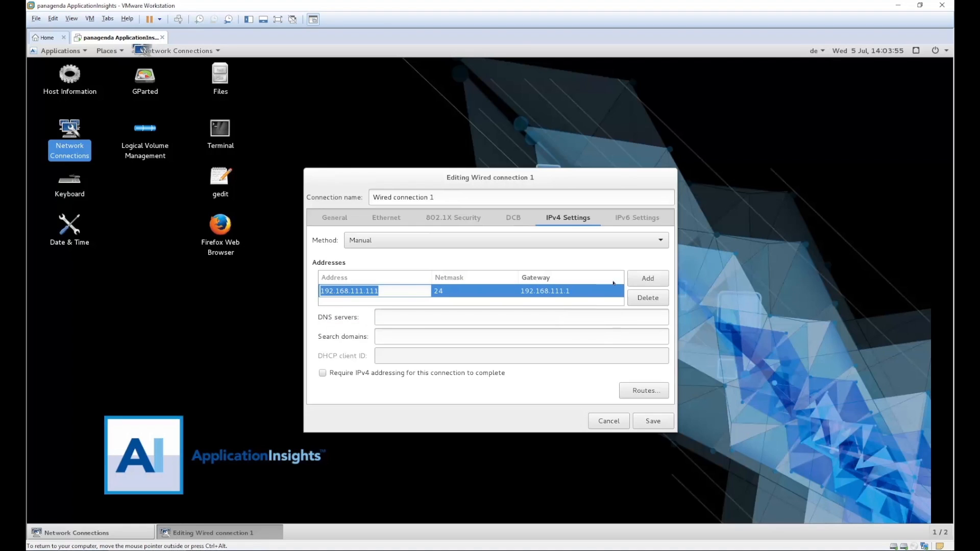
Step: Enter DNS server 192.168.111.33 and search domains acme.com and acme-dev.com, and discard the connection's changes
click(572, 312)
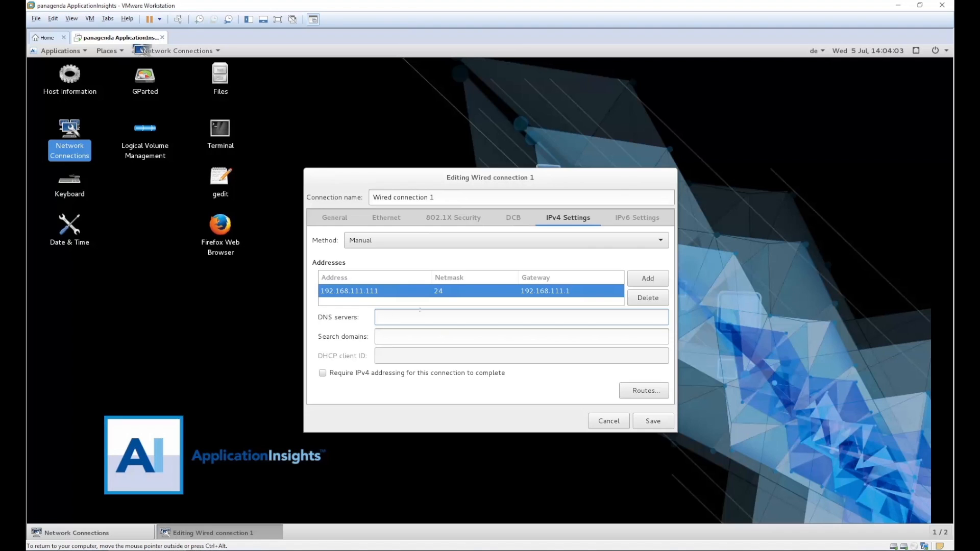
text(192.168.111.33)
key(Tab)
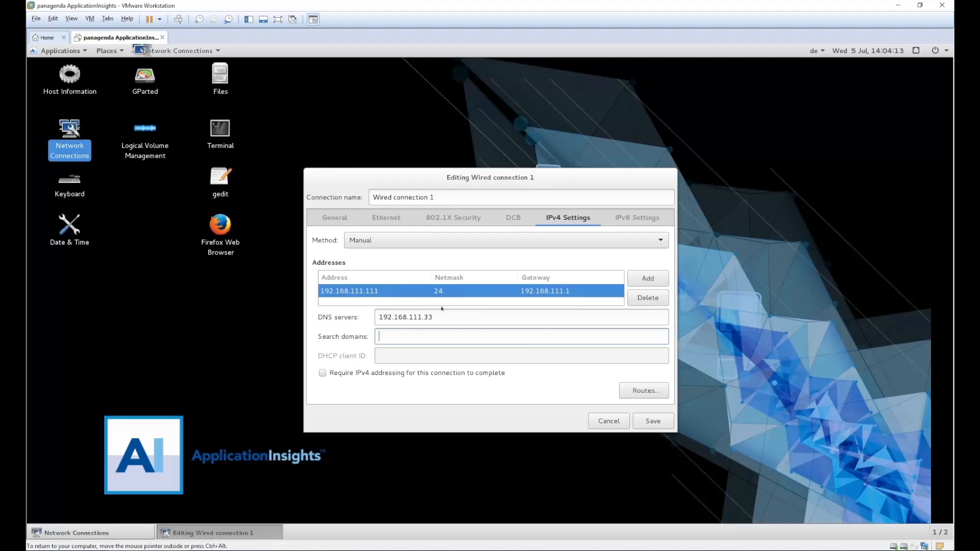
text(acme.com acme-dev.com)
double_click(377, 337)
click(413, 337)
click(603, 420)
click(567, 371)
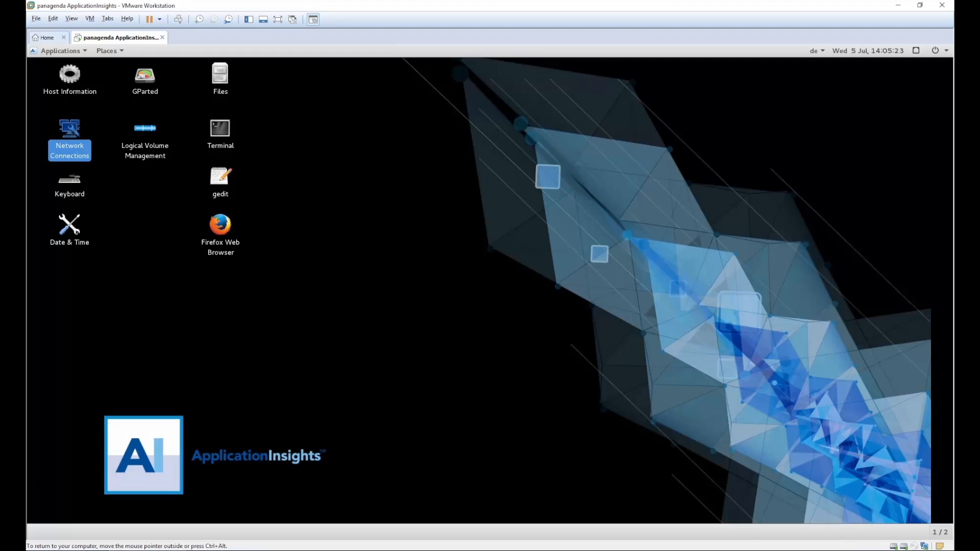
Step: Review the appliance's date, time and time zone settings and close them
double_click(70, 227)
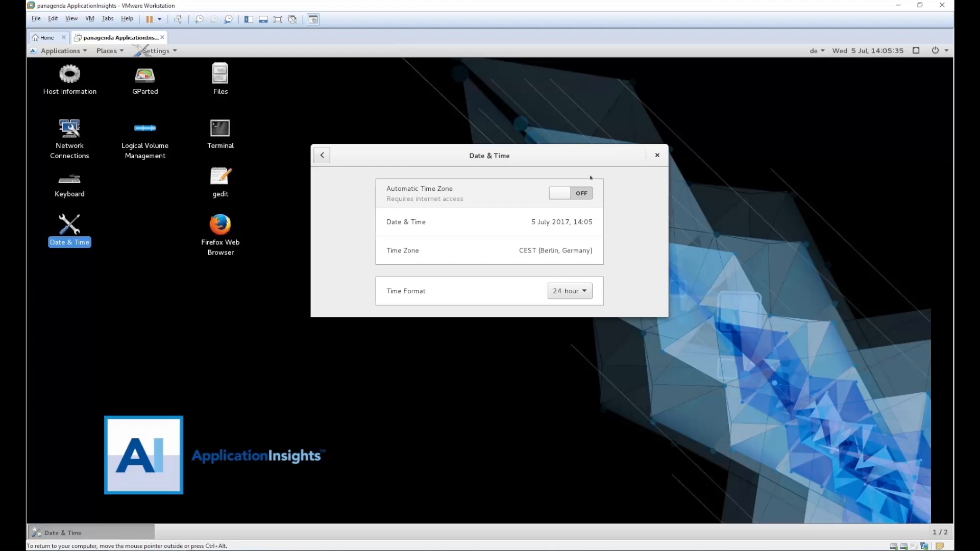
click(657, 159)
click(160, 261)
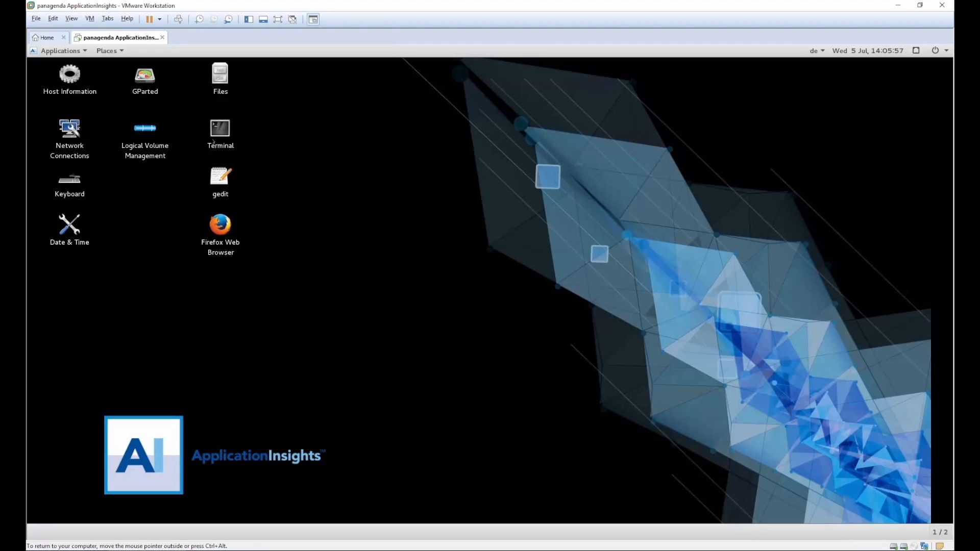
Step: Open a terminal, list the file systems' disk usage with df -h and widen the window to read it
double_click(224, 134)
drag(225, 135, 516, 127)
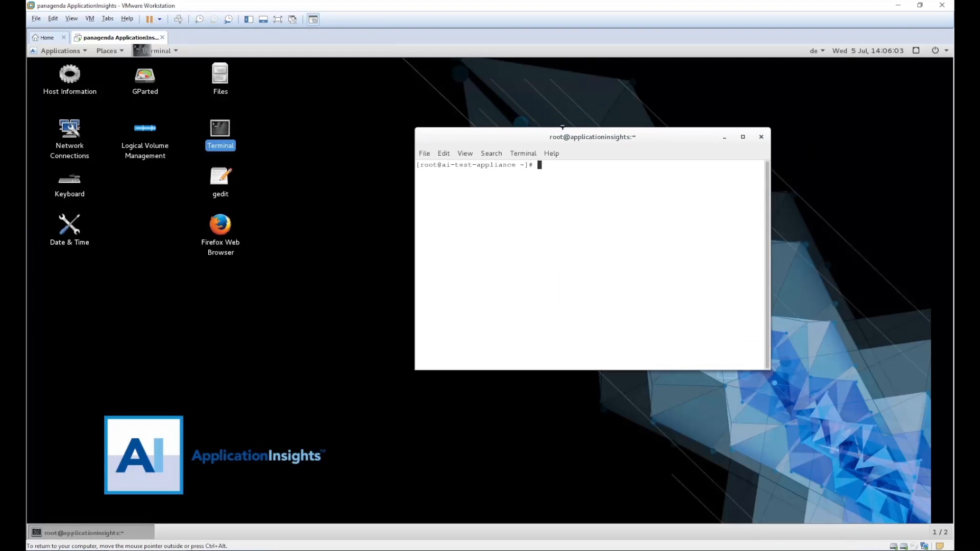
text(df -h)
key(Return)
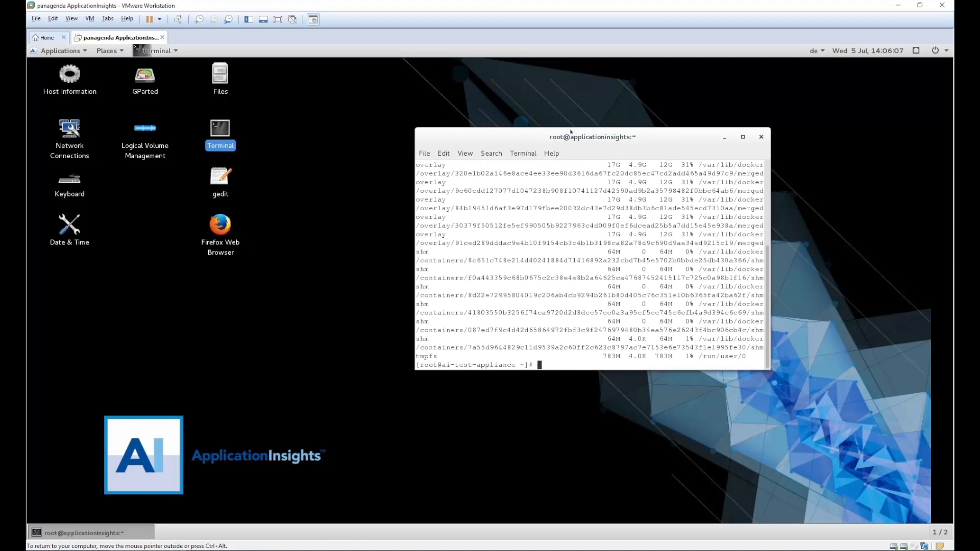
drag(411, 308, 61, 308)
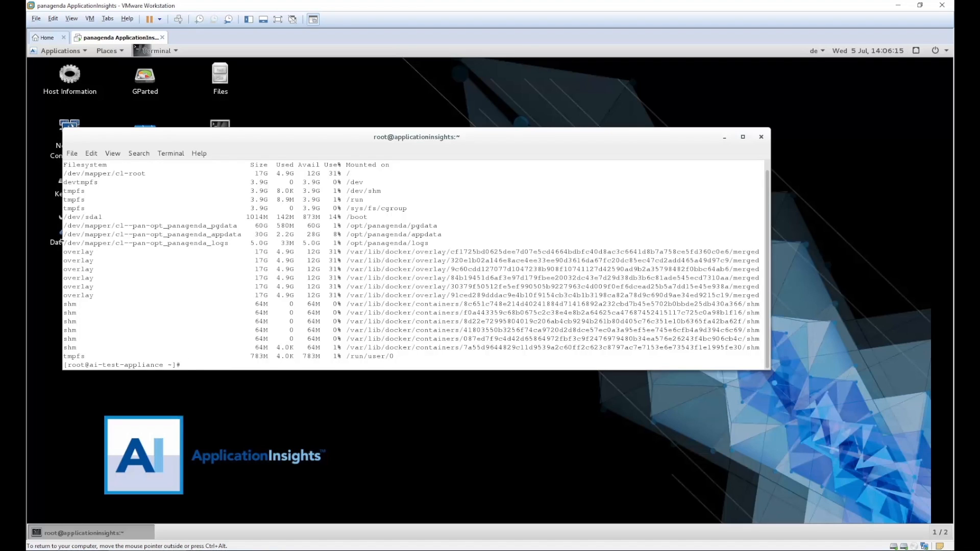
Step: Examine the /opt/panagenda file systems in the listing and highlight the pgdata line
drag(62, 242, 304, 243)
click(439, 226)
drag(111, 252, 58, 224)
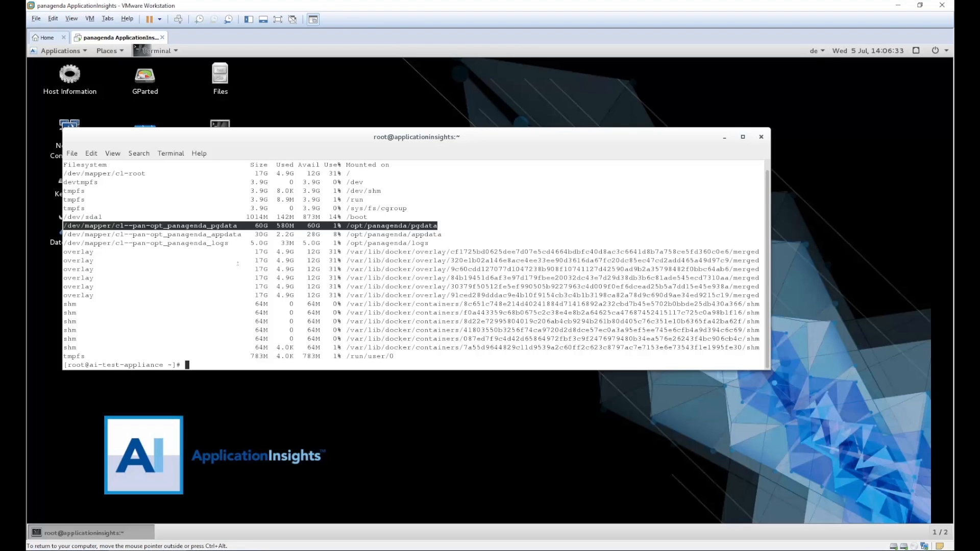
Step: Move the terminal out of the way, open GParted and select the 10 GiB disk /dev/sdb
drag(369, 133, 459, 263)
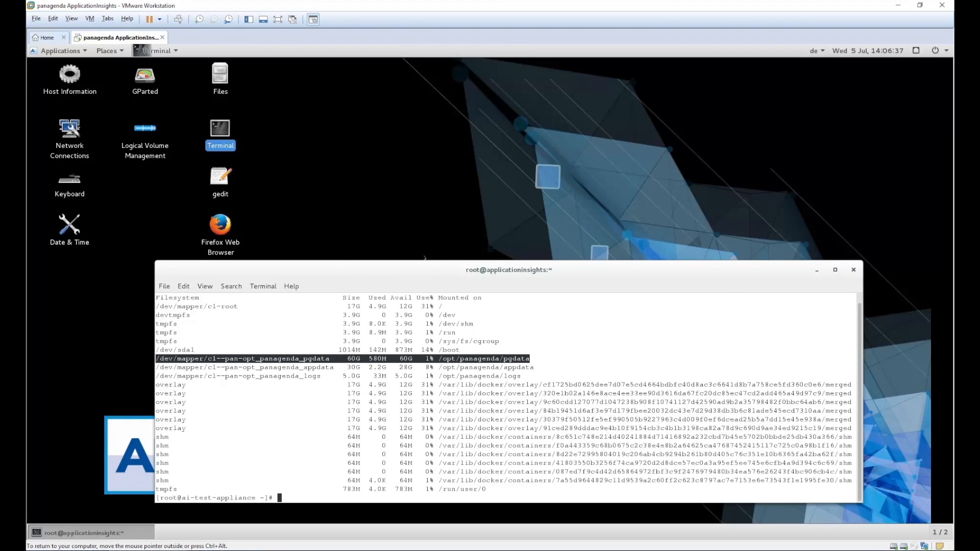
double_click(145, 78)
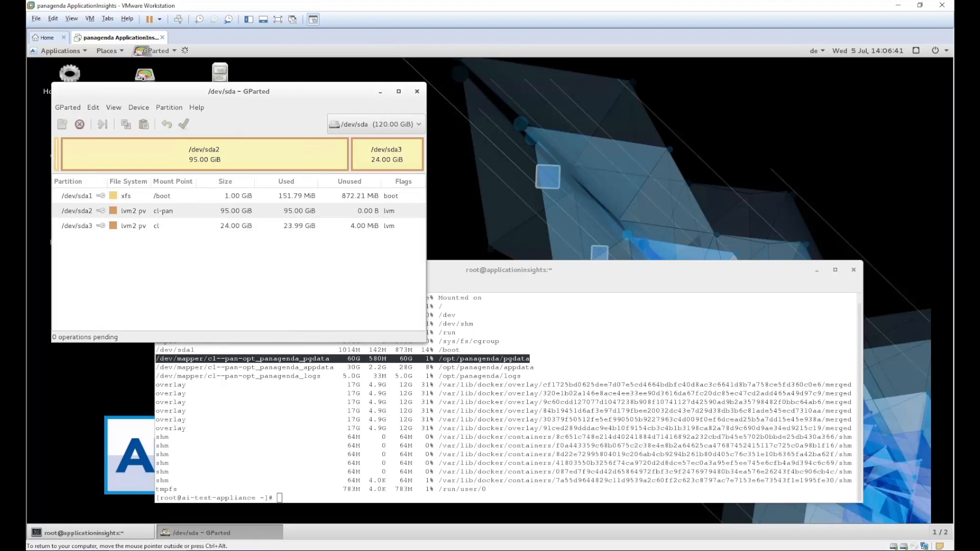
click(402, 124)
click(392, 134)
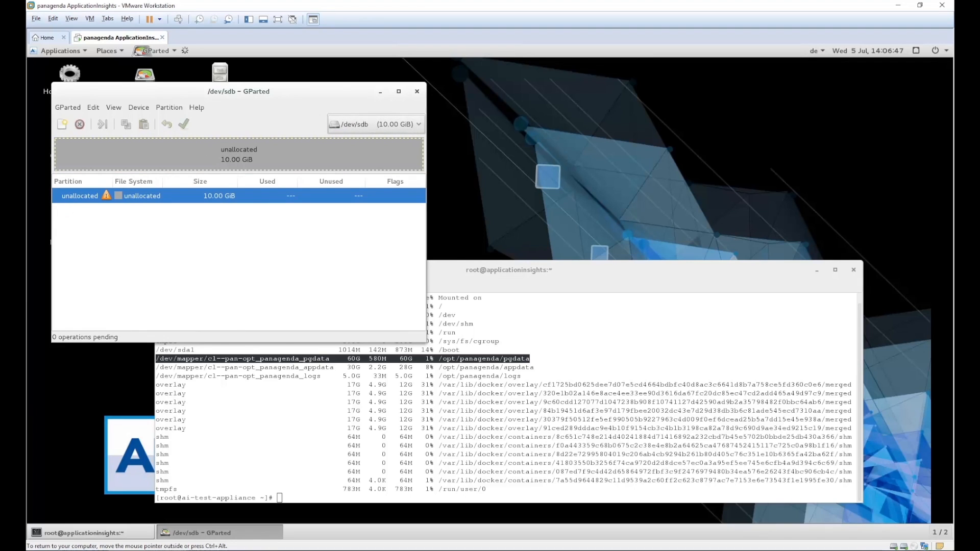
Step: Try to create a new partition in the unallocated space of /dev/sdb
right_click(209, 152)
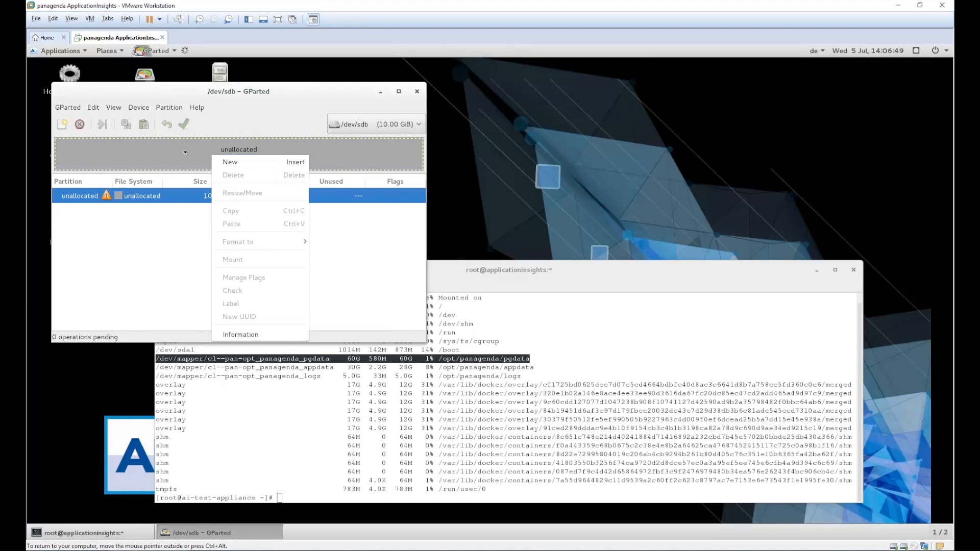
click(375, 124)
click(375, 124)
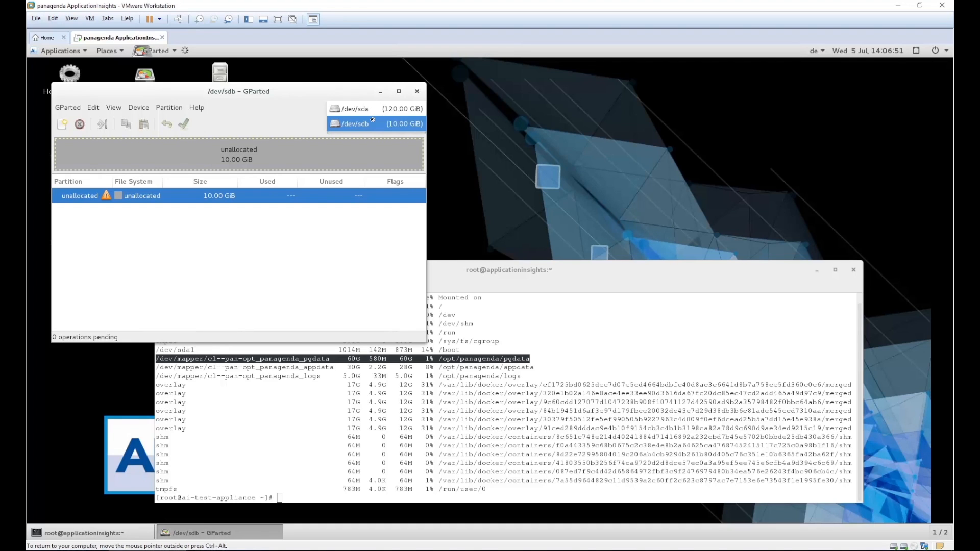
click(375, 124)
right_click(300, 153)
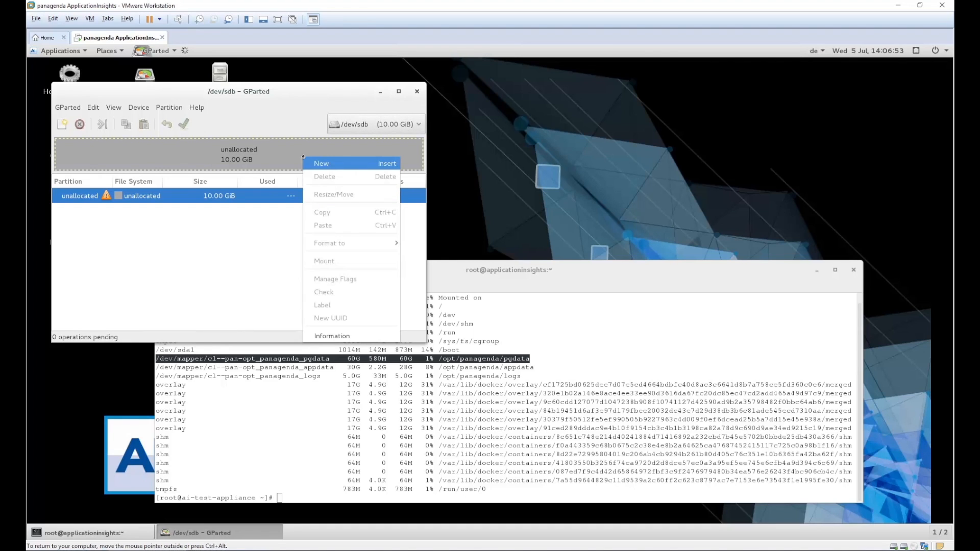
click(325, 162)
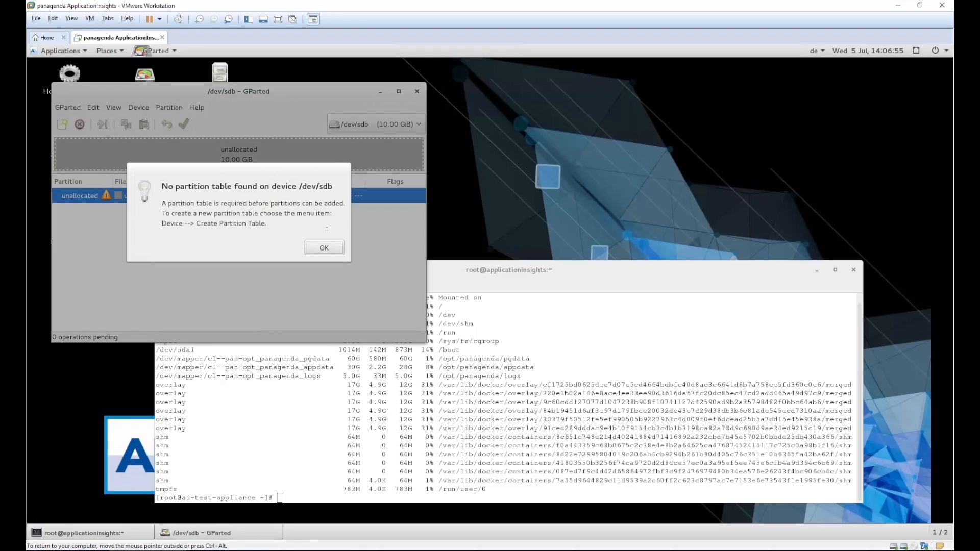
click(324, 246)
Step: Create an msdos partition table on /dev/sdb
click(162, 107)
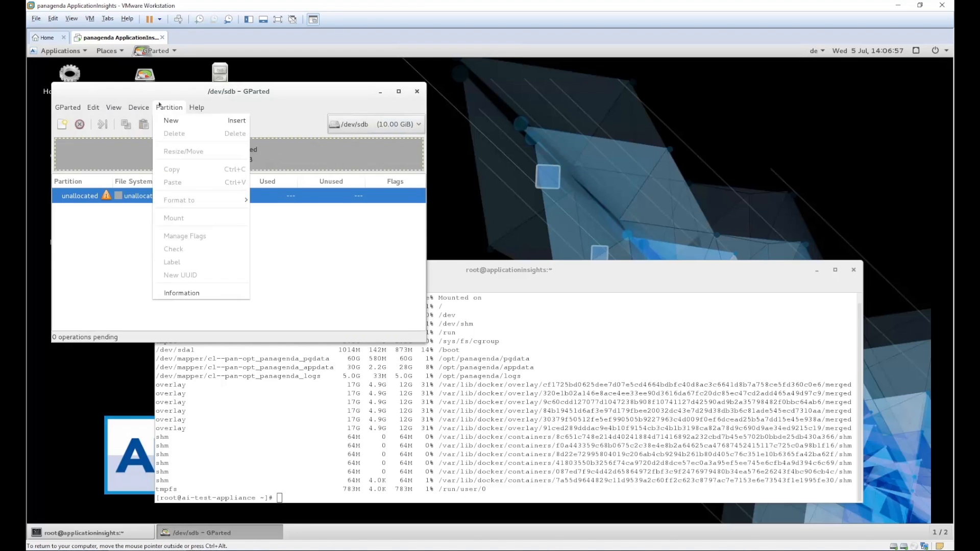
click(151, 119)
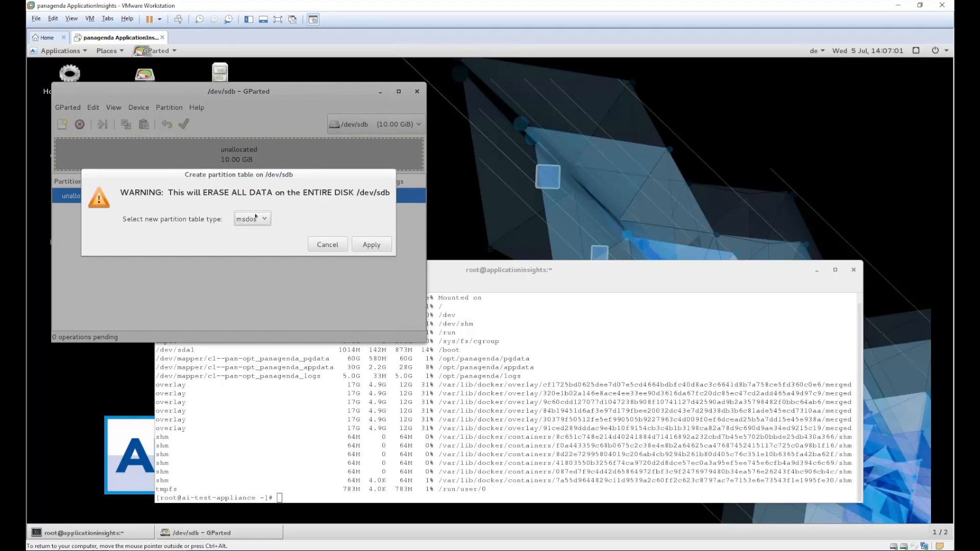
click(371, 244)
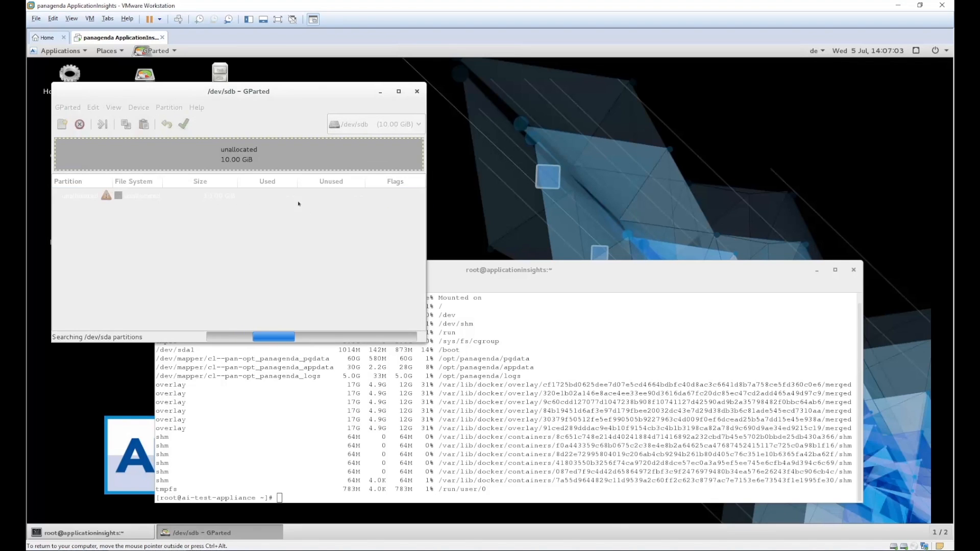
Step: Create a 10239 MiB primary partition with the lvm2 pv file system in the unallocated space of /dev/sdb and apply the operation
right_click(240, 160)
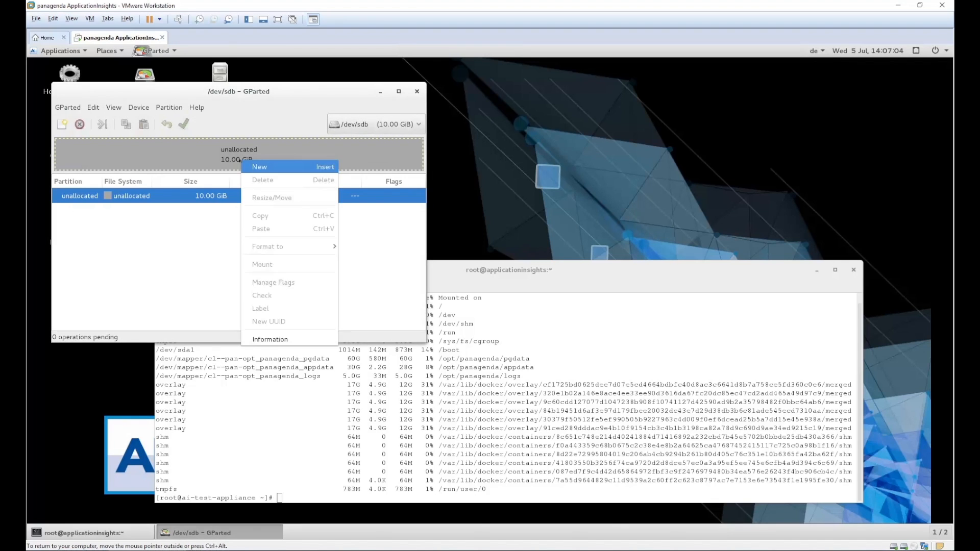
click(265, 165)
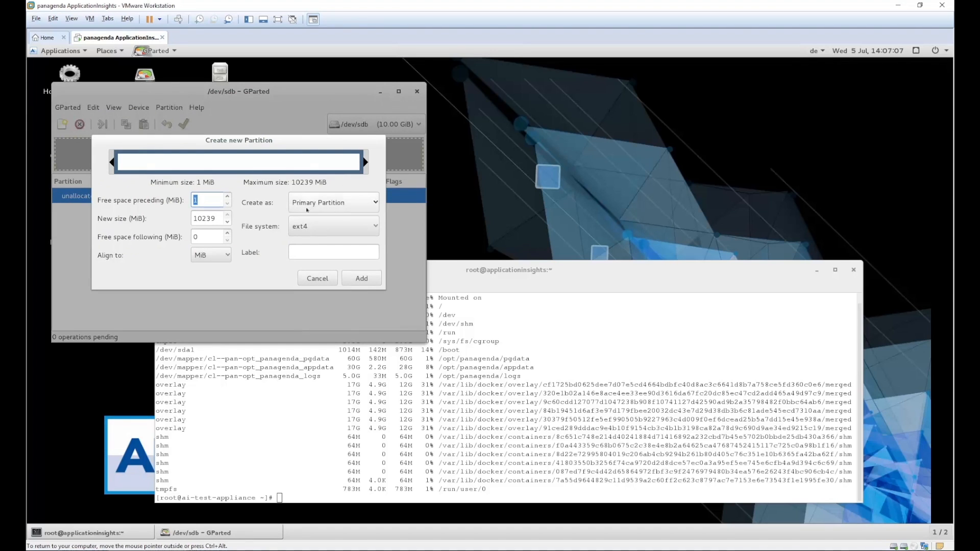
click(311, 226)
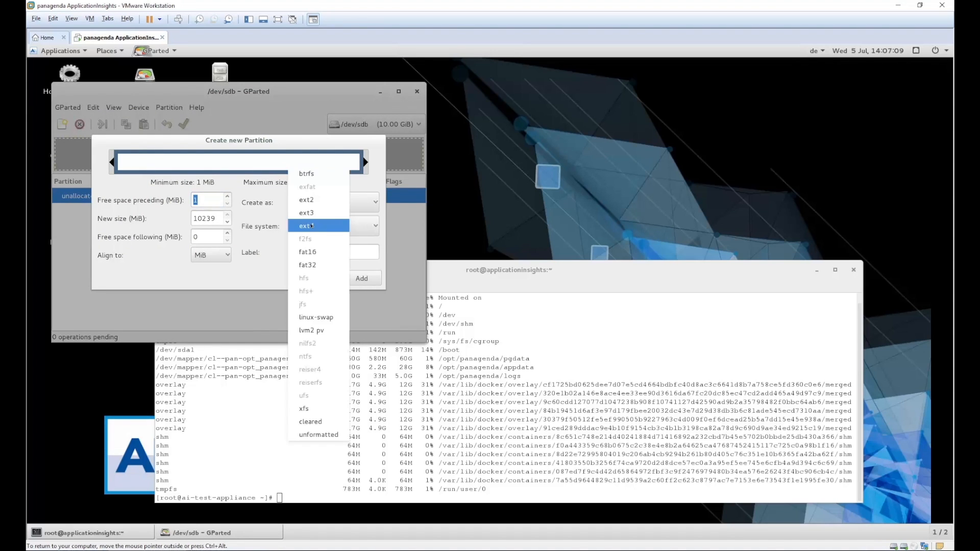
click(314, 331)
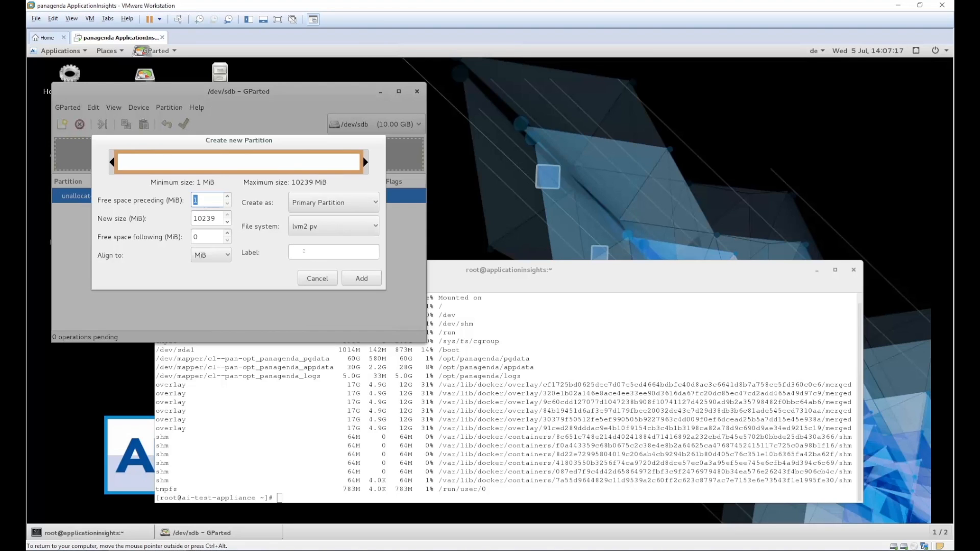
click(351, 279)
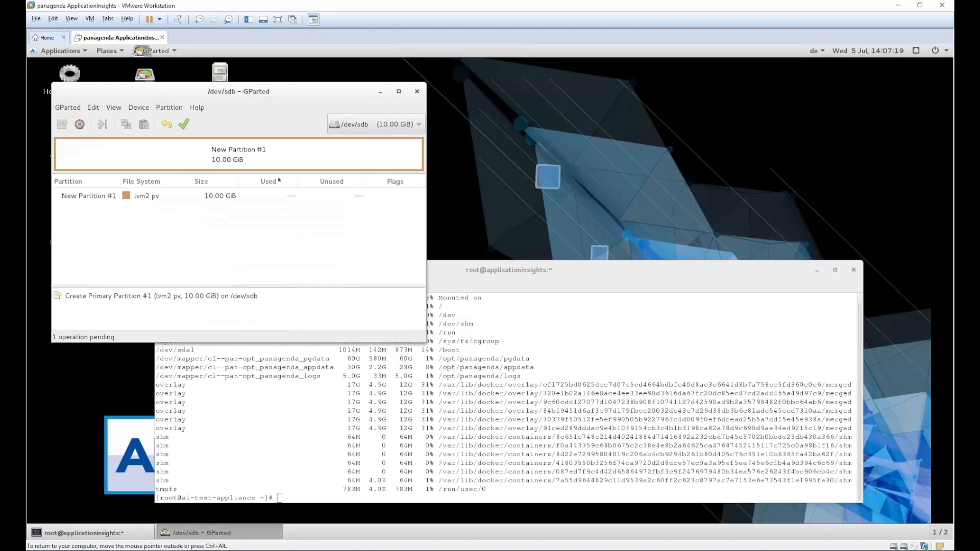
click(189, 124)
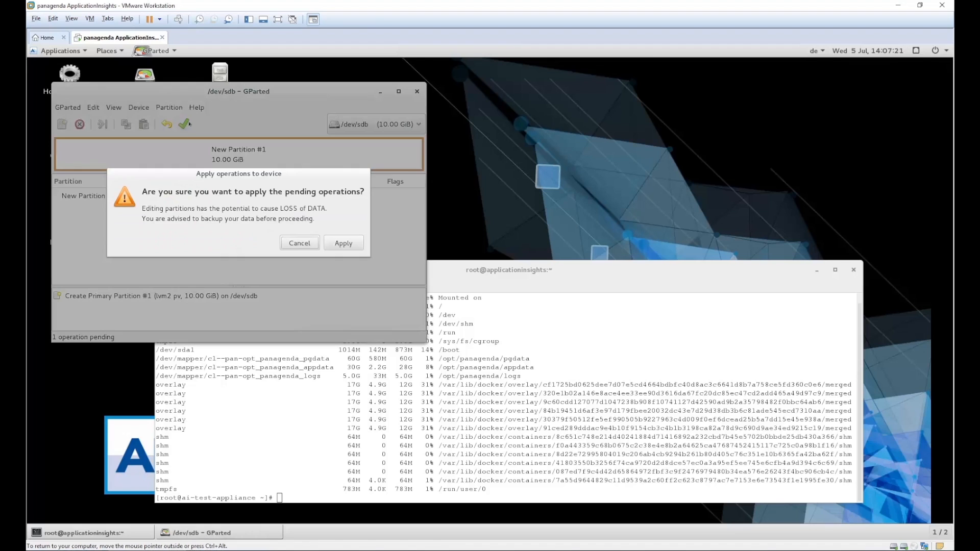
click(343, 244)
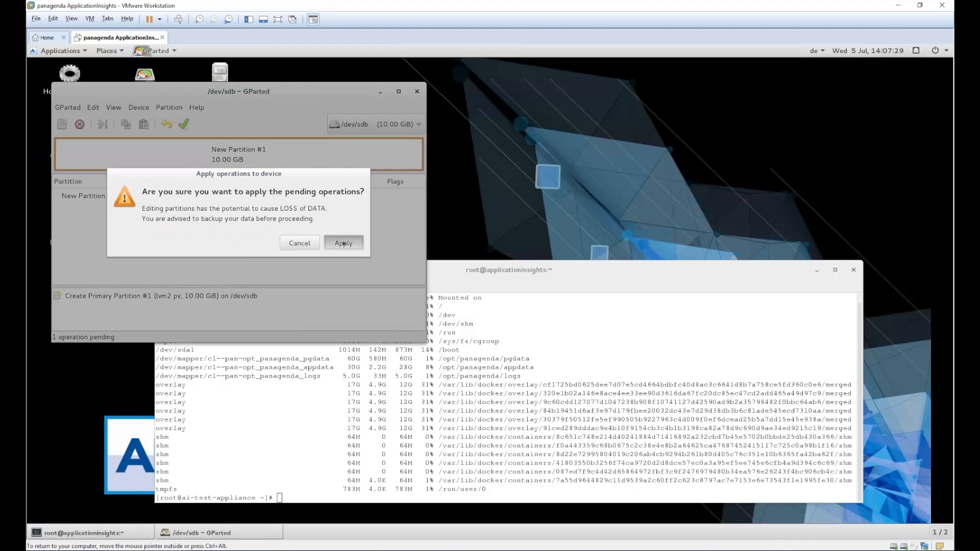
click(381, 269)
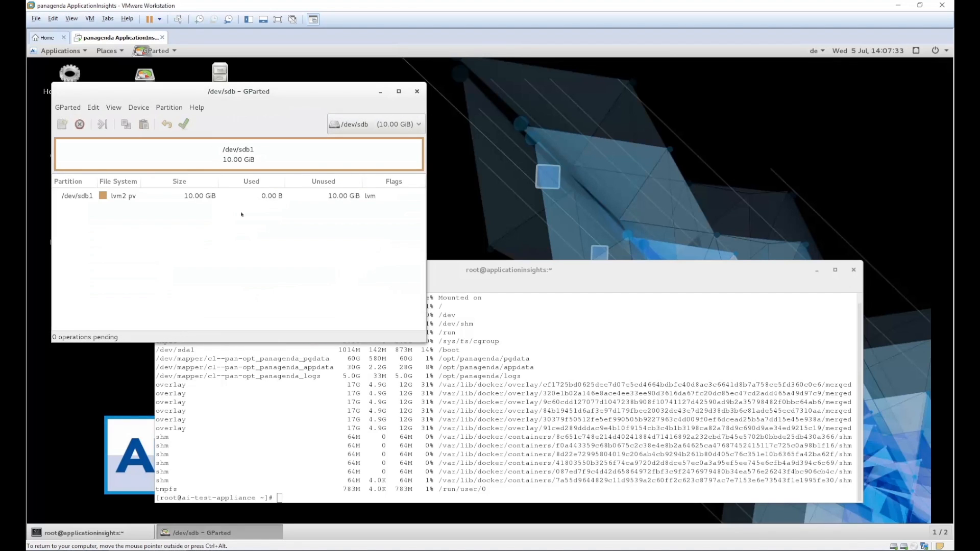
Step: Format the partition /dev/sdb1 as lvm2 pv and apply the pending operation
right_click(188, 162)
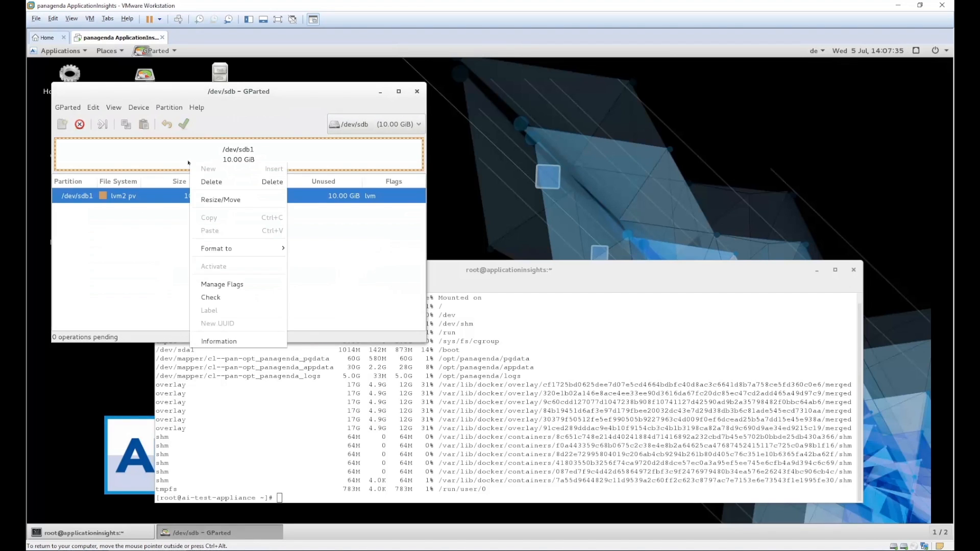
mouse_move(241, 249)
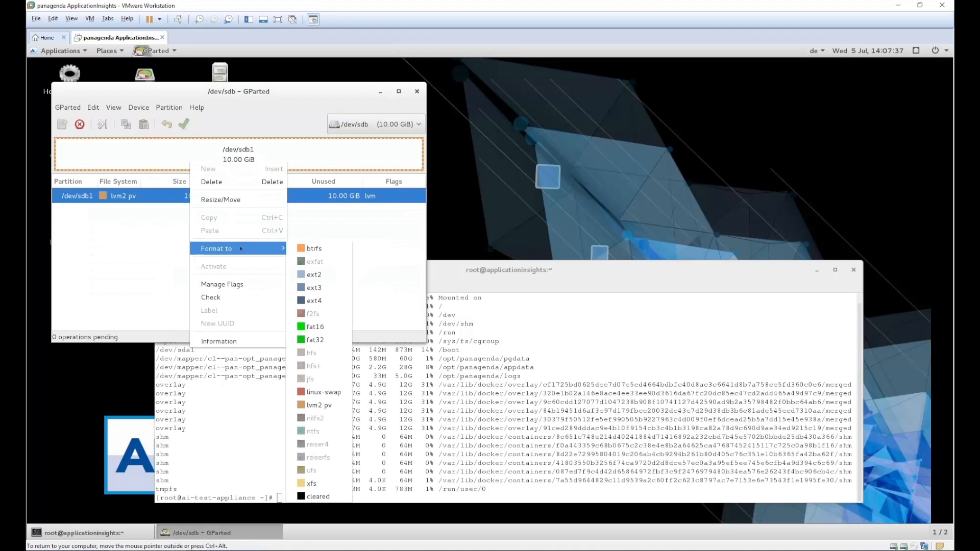
click(315, 405)
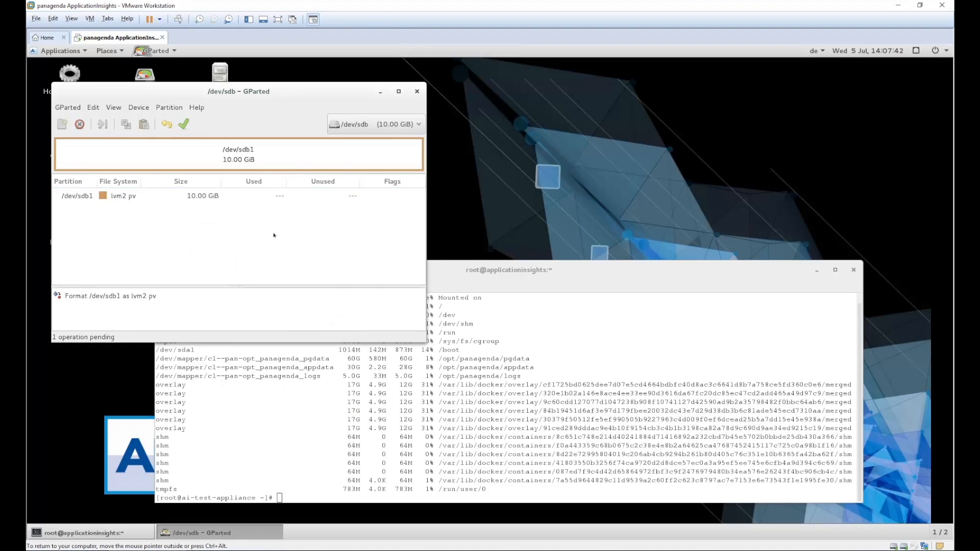
click(185, 125)
click(344, 244)
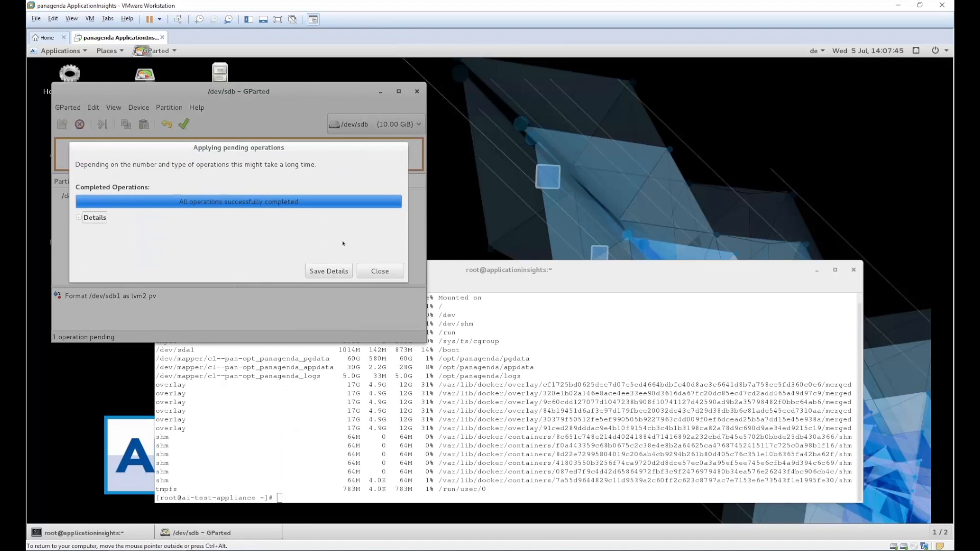
click(368, 268)
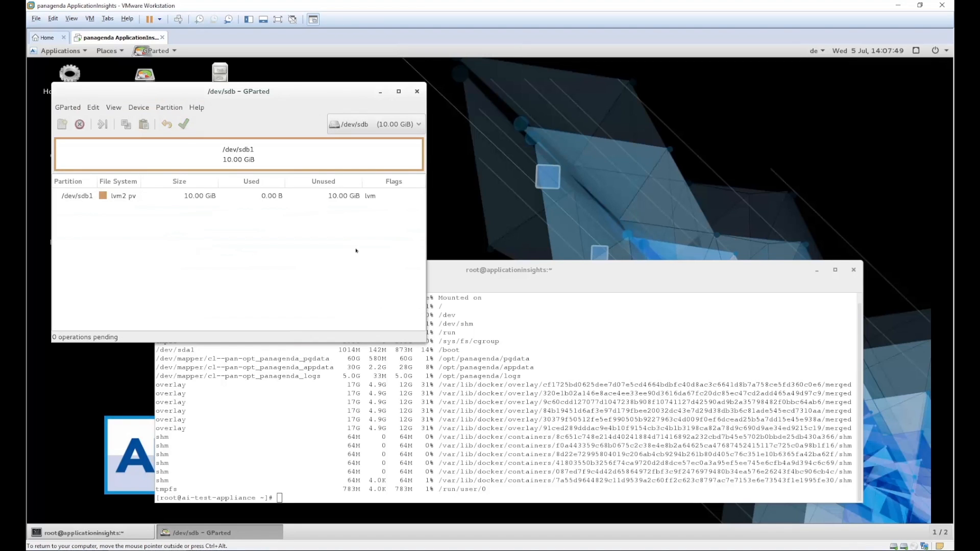
Step: Move GParted aside, open Logical Volume Management and select /dev/sdb1 under the unallocated volumes
drag(246, 93, 732, 96)
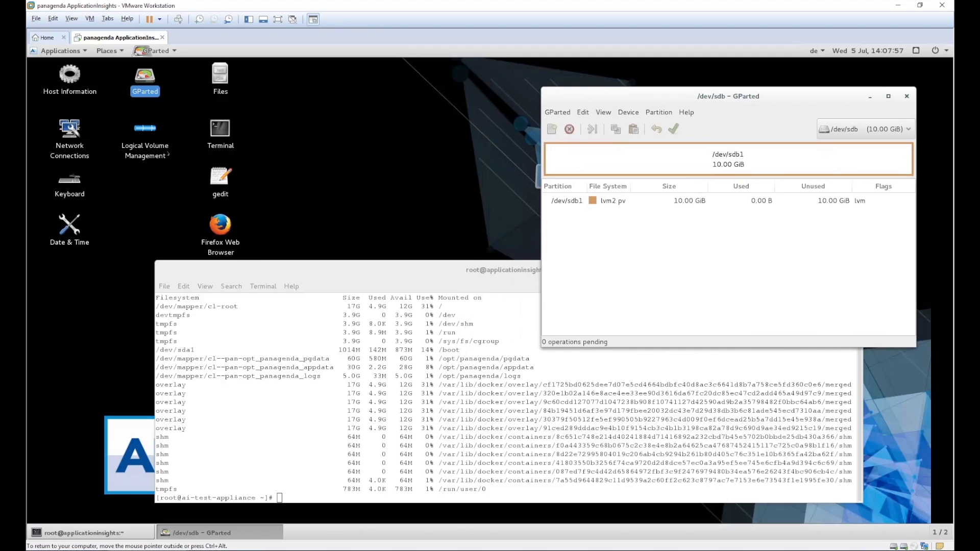
double_click(145, 132)
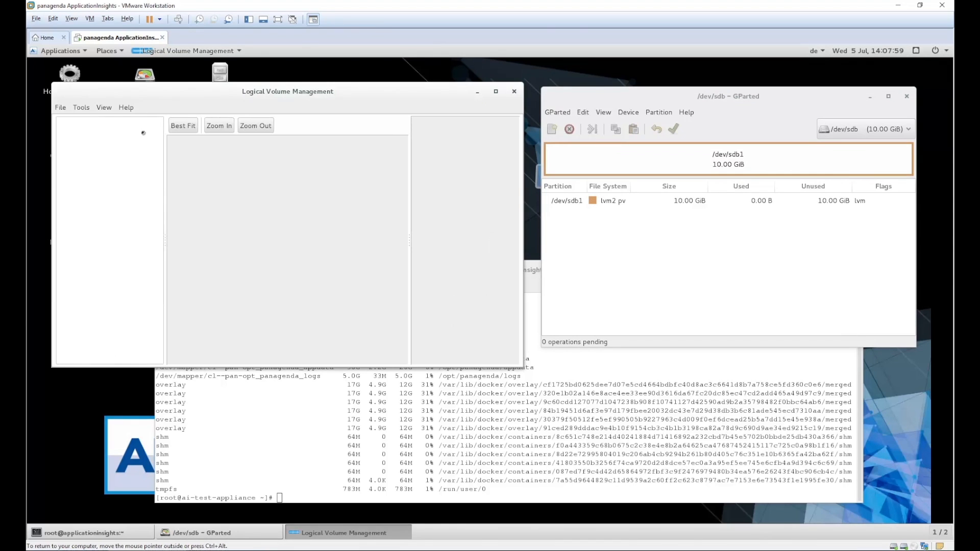
drag(269, 87, 436, 81)
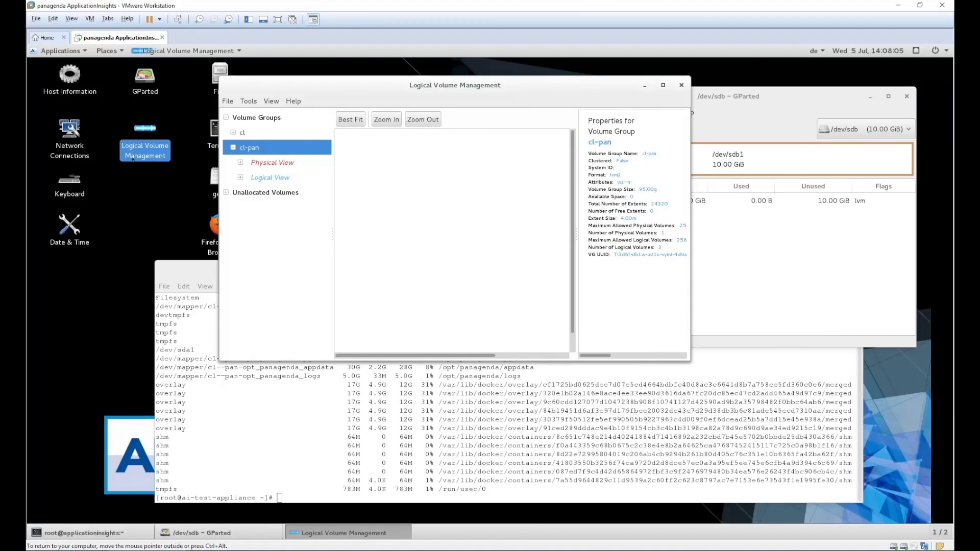
click(224, 192)
click(247, 208)
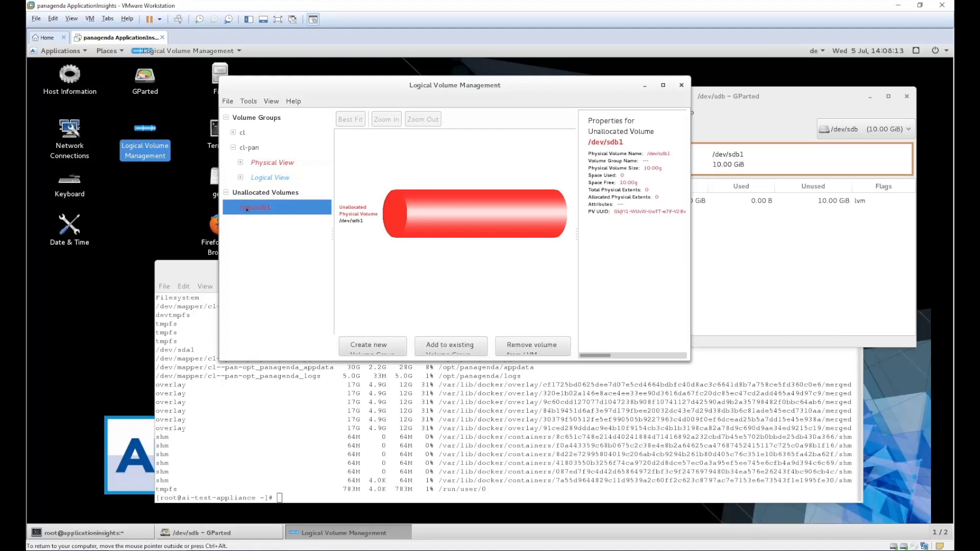
Step: Examine the opt_panagenda_pgdata logical volume in the cl-pan group and compare it with the pgdata file system in the terminal listing
click(240, 178)
click(236, 163)
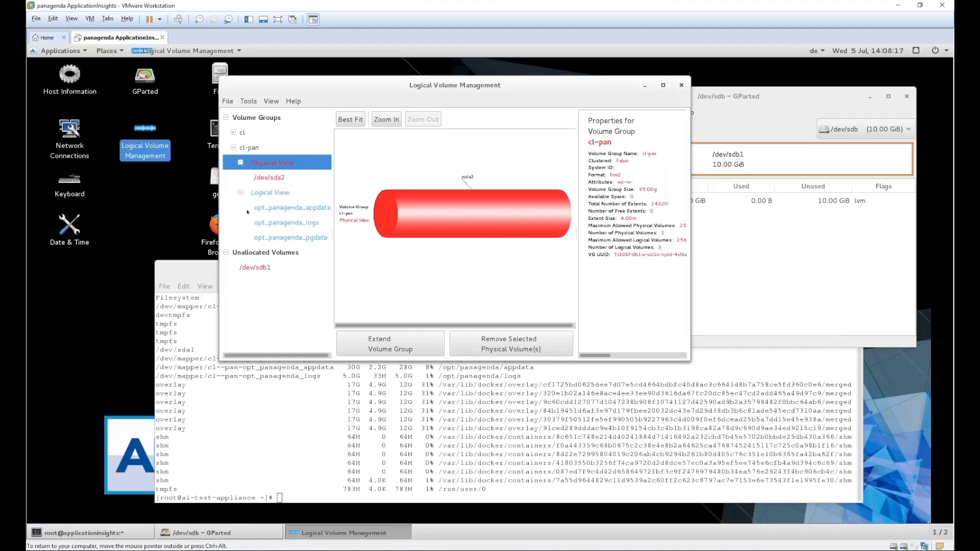
click(266, 239)
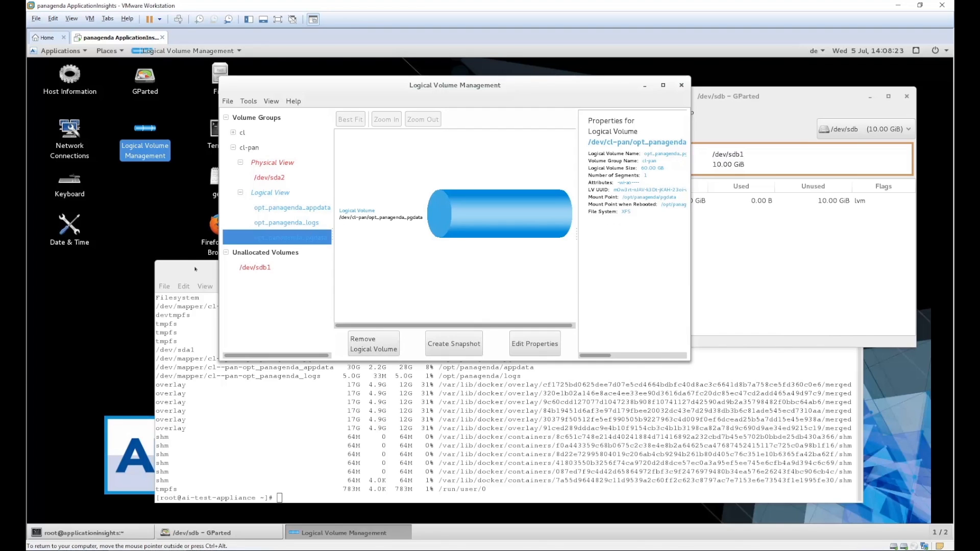
click(196, 269)
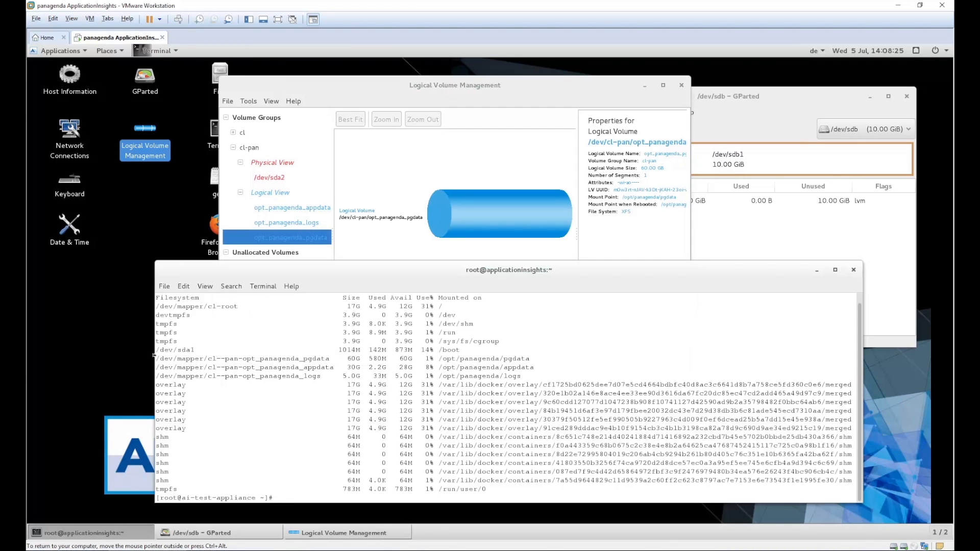
drag(155, 358, 330, 358)
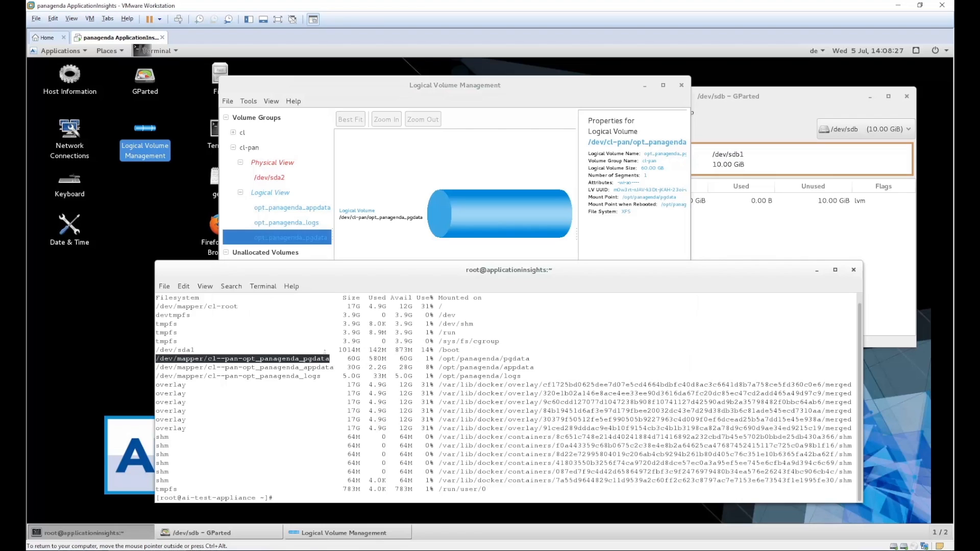
click(358, 83)
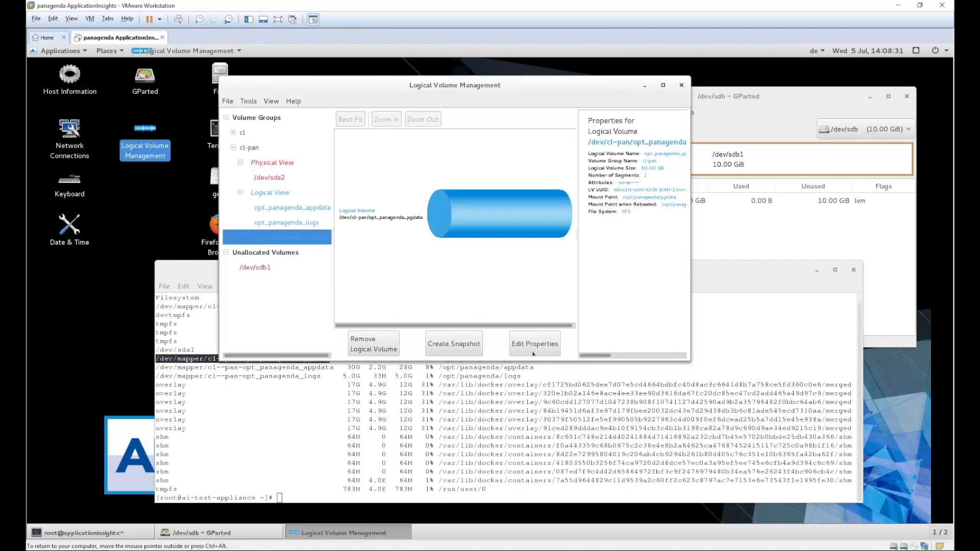
Step: Add the unallocated physical volume /dev/sdb1 to the existing volume group cl-pan
click(255, 268)
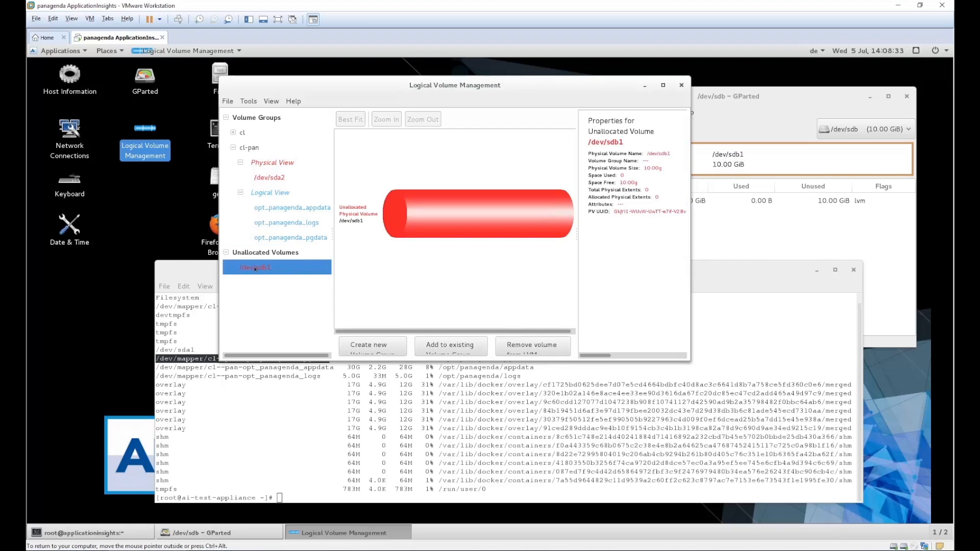
drag(382, 361, 382, 380)
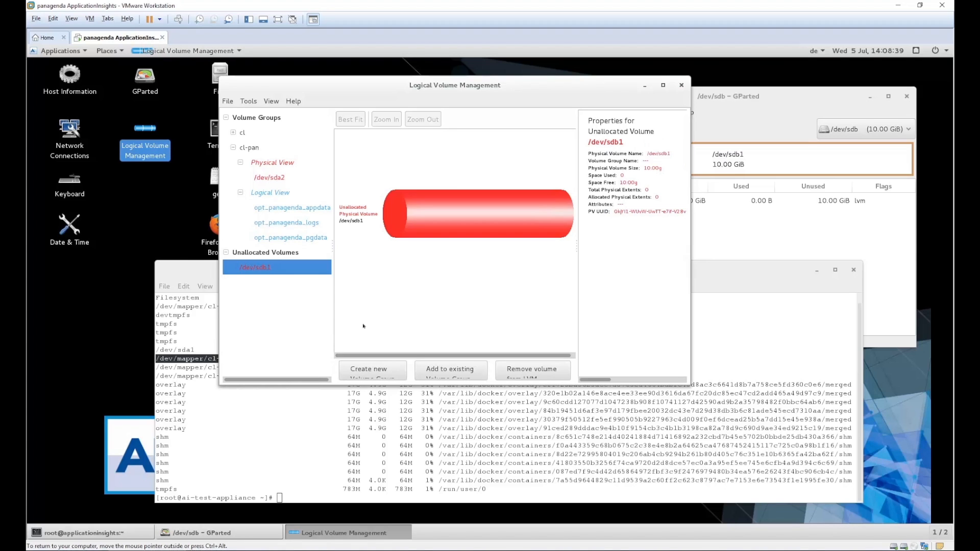
click(436, 373)
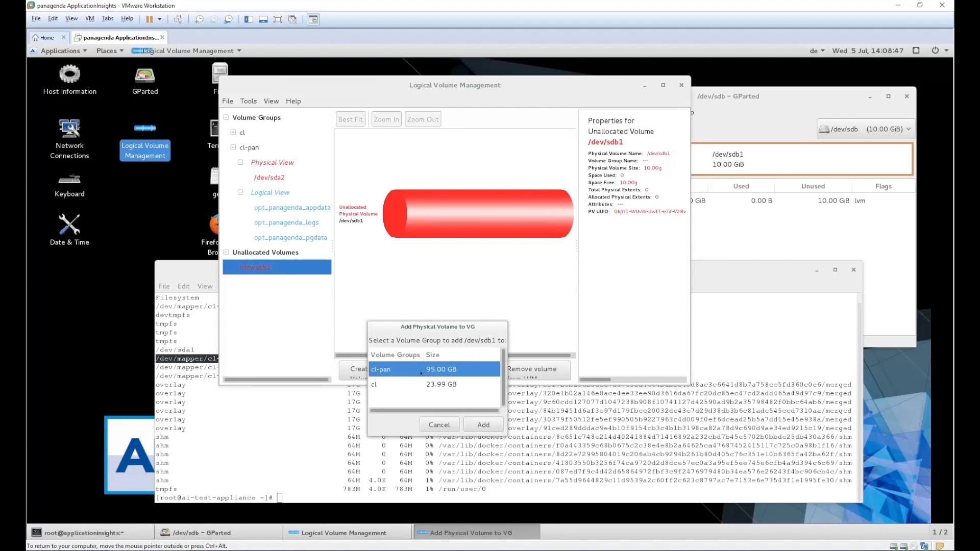
click(483, 424)
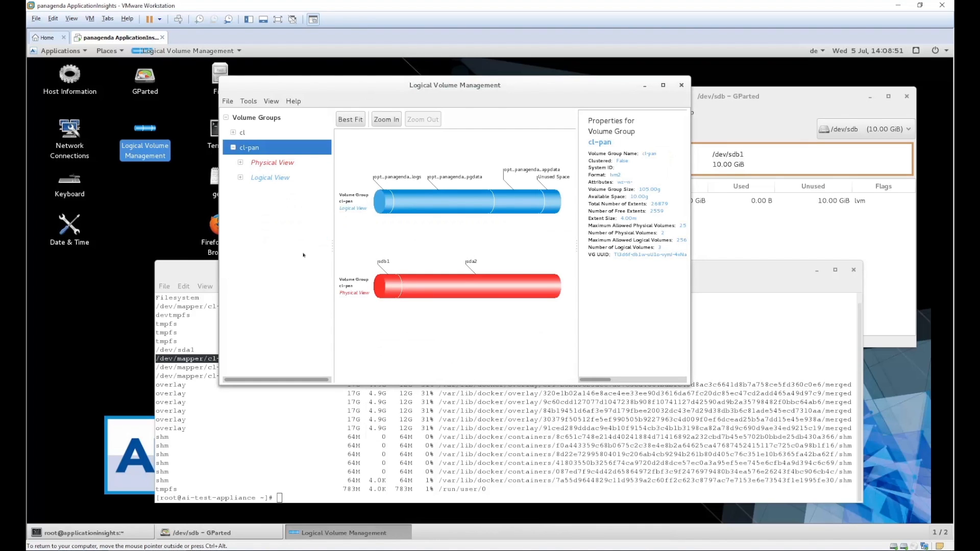
Step: Extend the logical volume opt_panagenda_pgdata to 70 GB, using all the remaining space of the cl-pan volume group
click(238, 177)
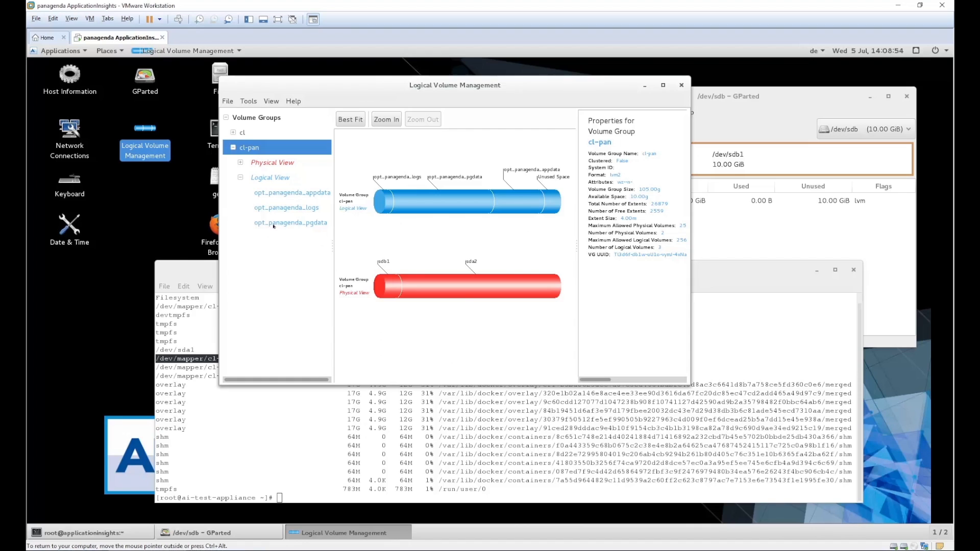
click(275, 223)
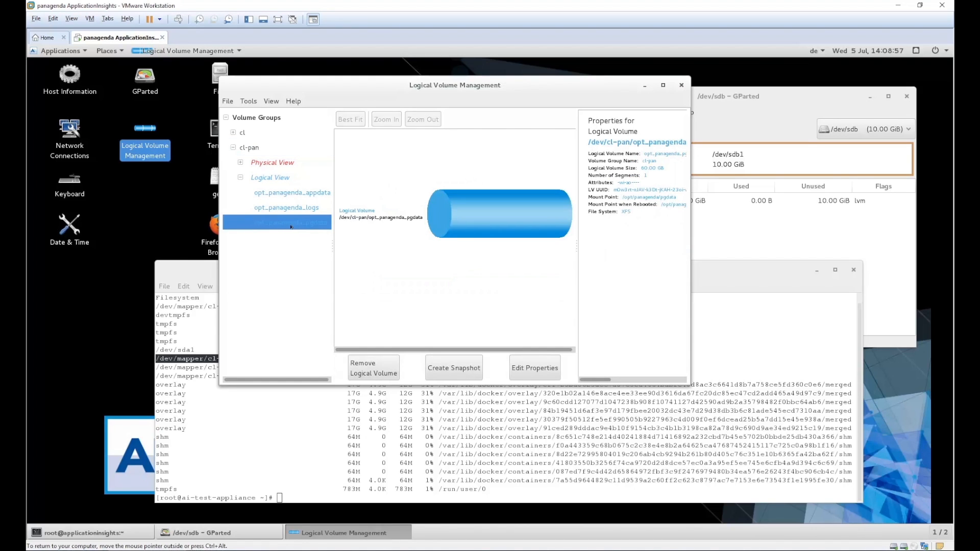
click(525, 364)
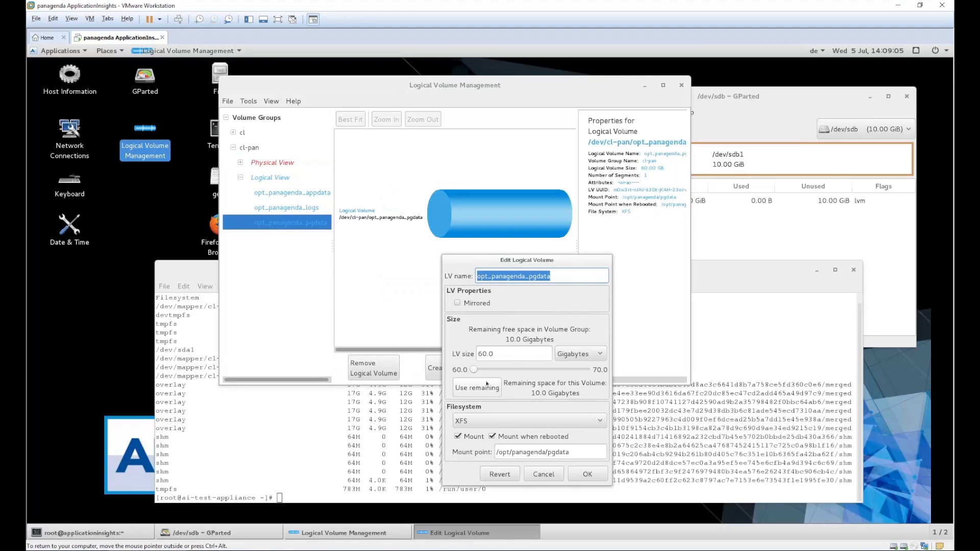
drag(473, 370, 587, 369)
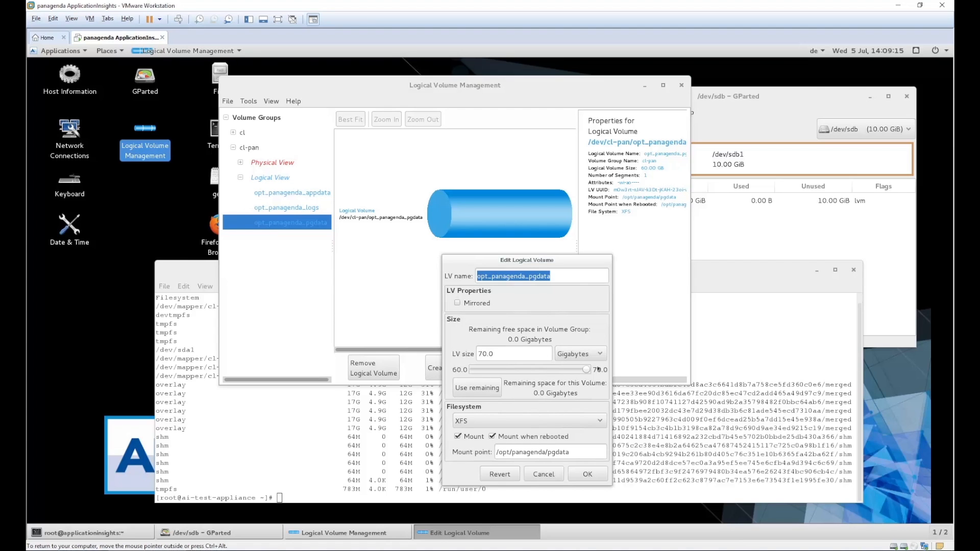
click(588, 474)
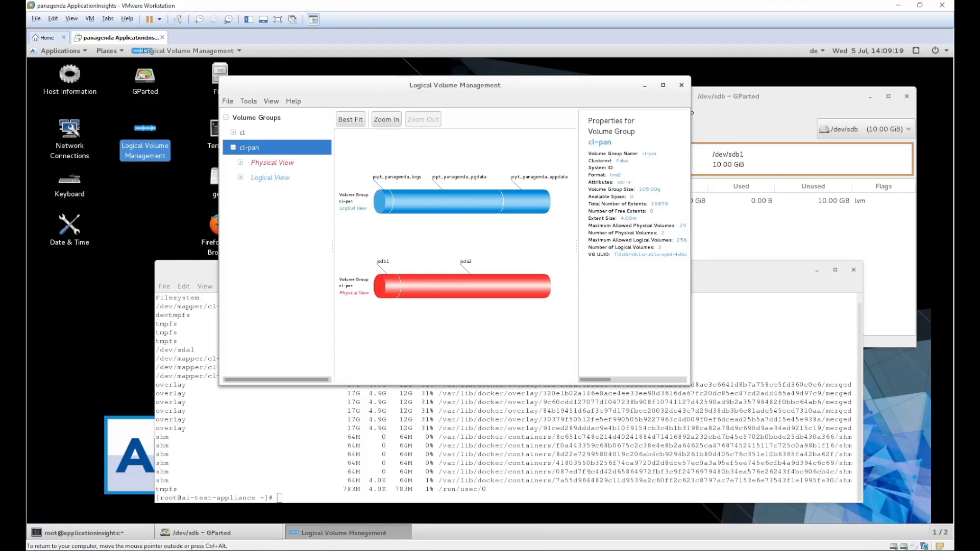
Step: List the mounted file systems again in the terminal and check the size of the opt_panagenda_pgdata volume
key(alt+Tab)
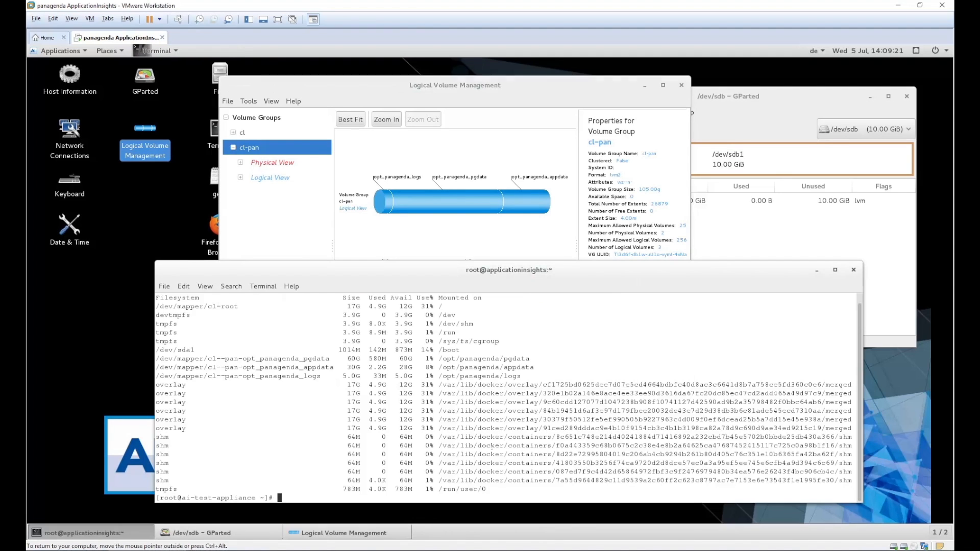
key(Return)
key(Return)
key(Return)
key(Return)
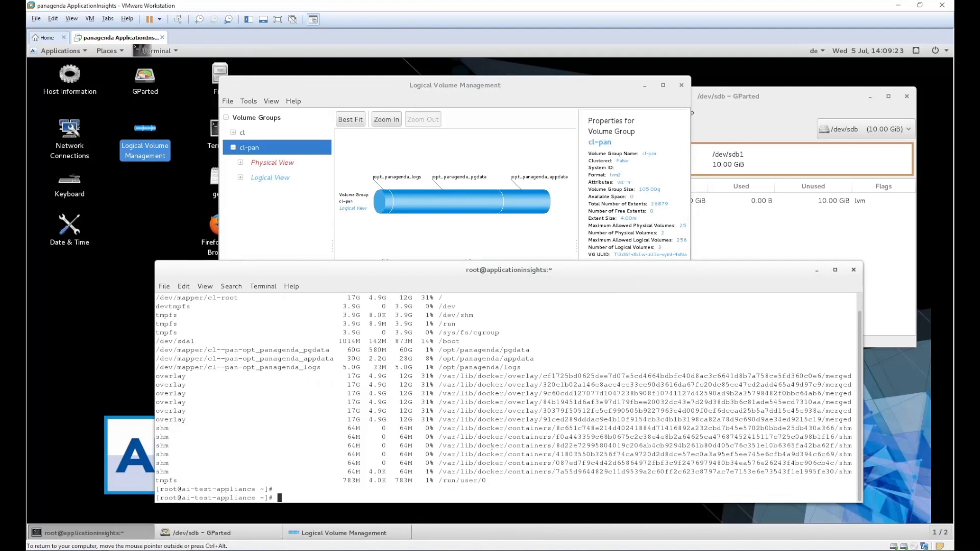
key(Up)
key(Return)
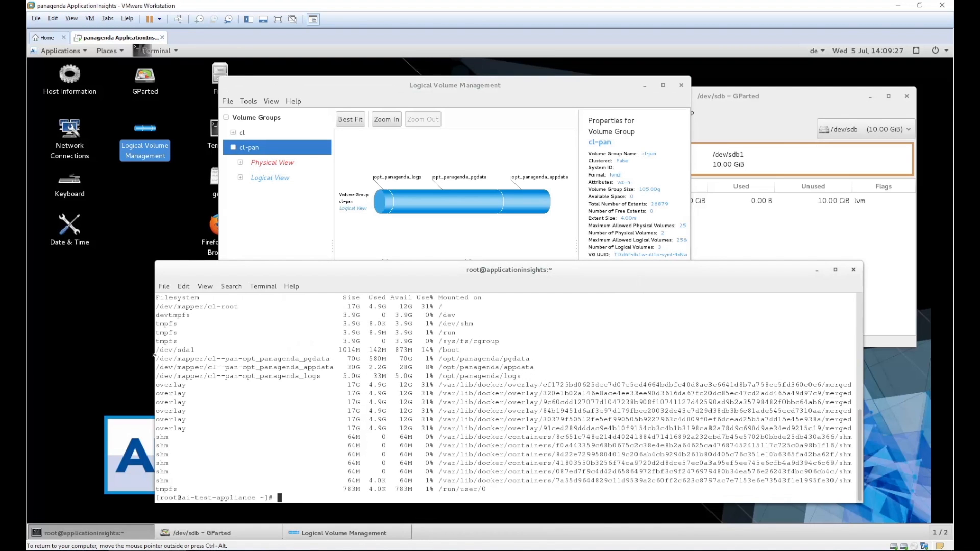
drag(154, 359, 425, 358)
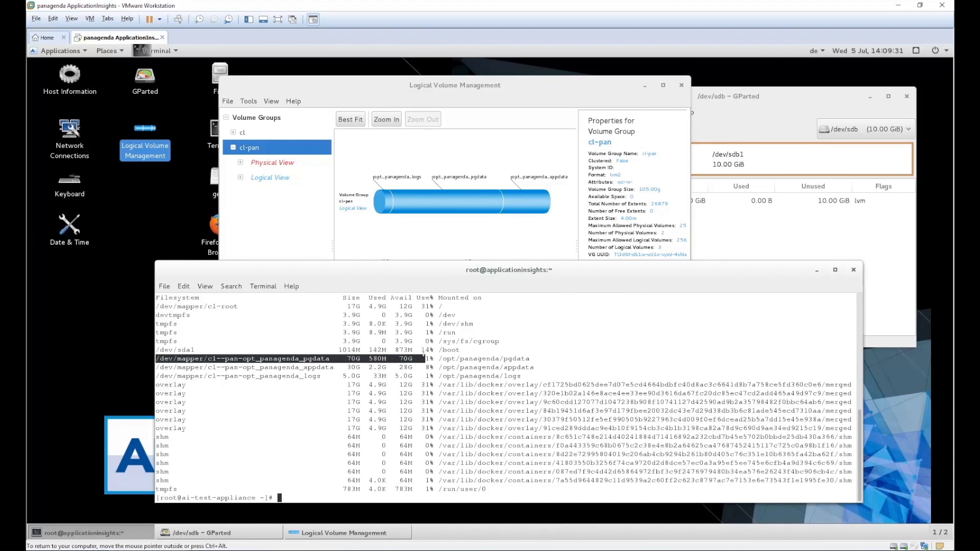
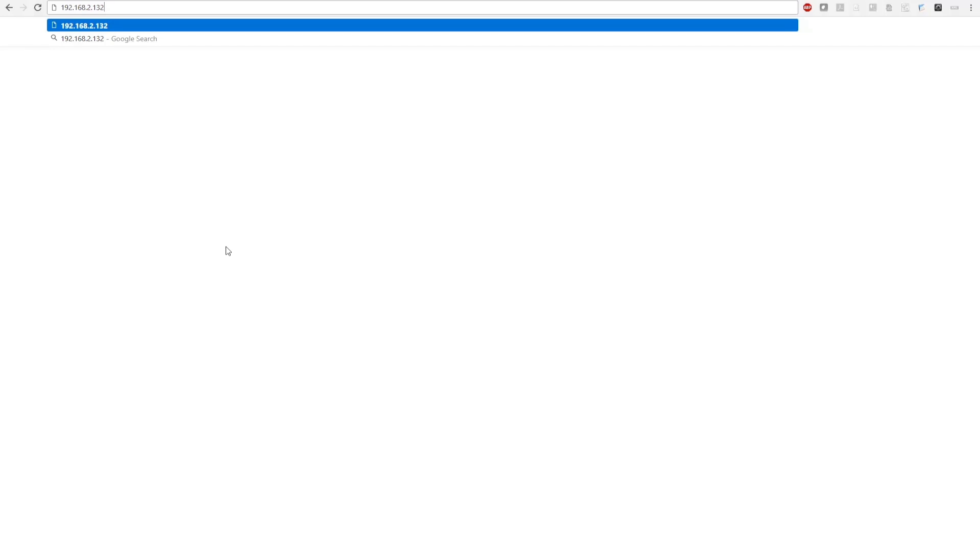
Step: Open the appliance's web interface at 192.168.2.132 in the browser, proceed past the certificate warning and start the system setup configuration
key(Return)
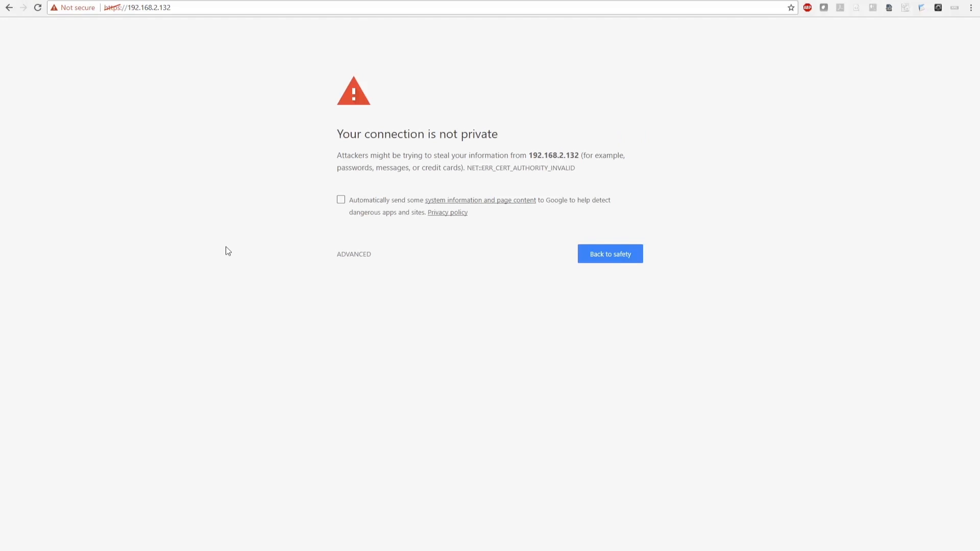
click(353, 254)
click(372, 340)
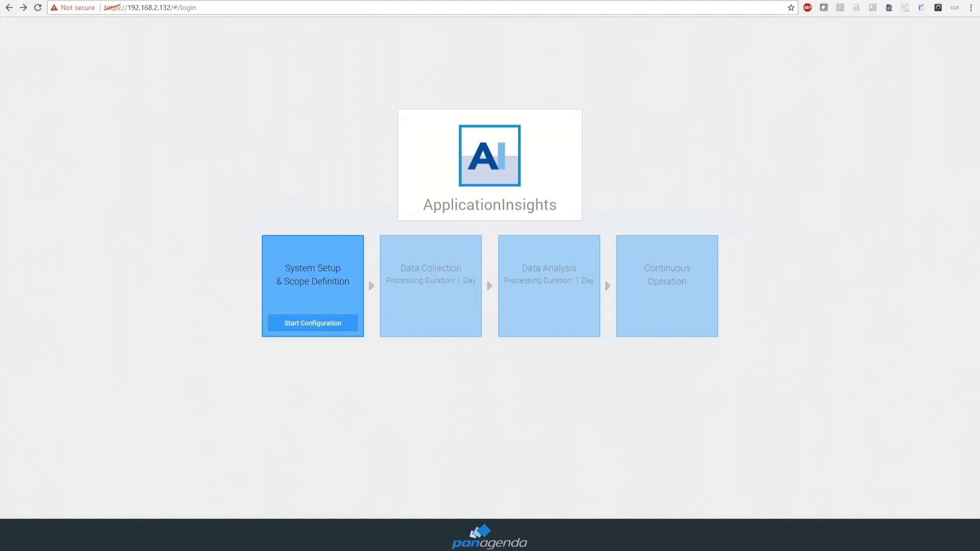
click(304, 330)
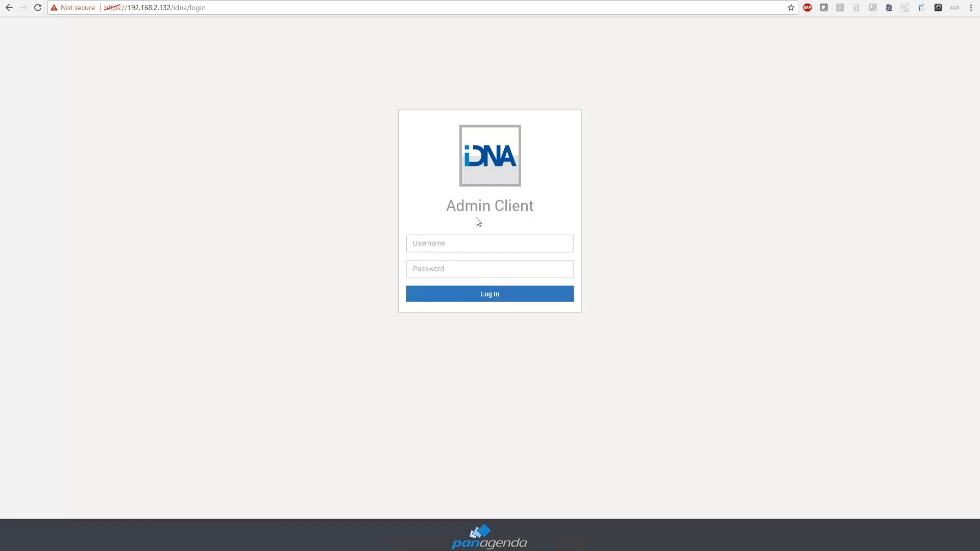
Step: Log in to the iDNA Admin Client with the username config and the account password
click(459, 243)
text(c)
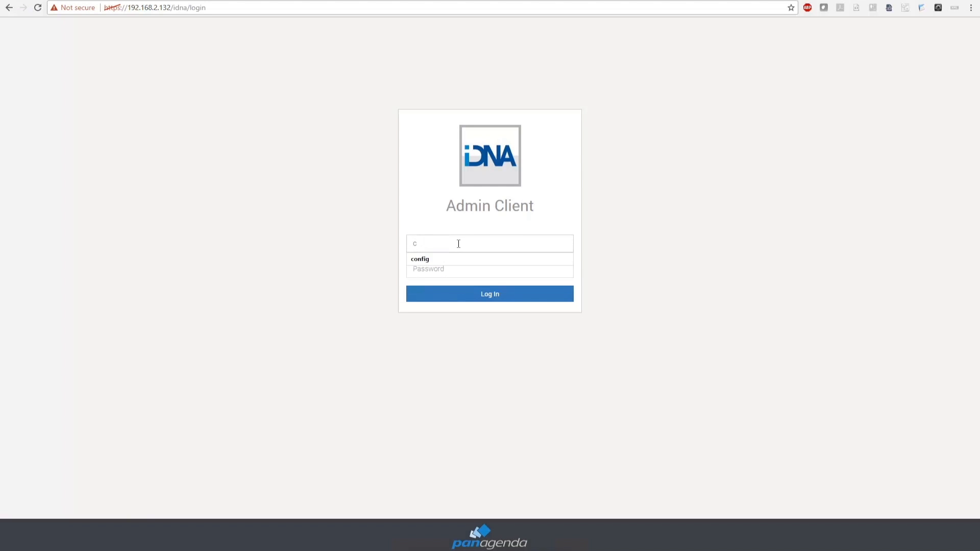
text(onfig)
key(Tab)
text(p)
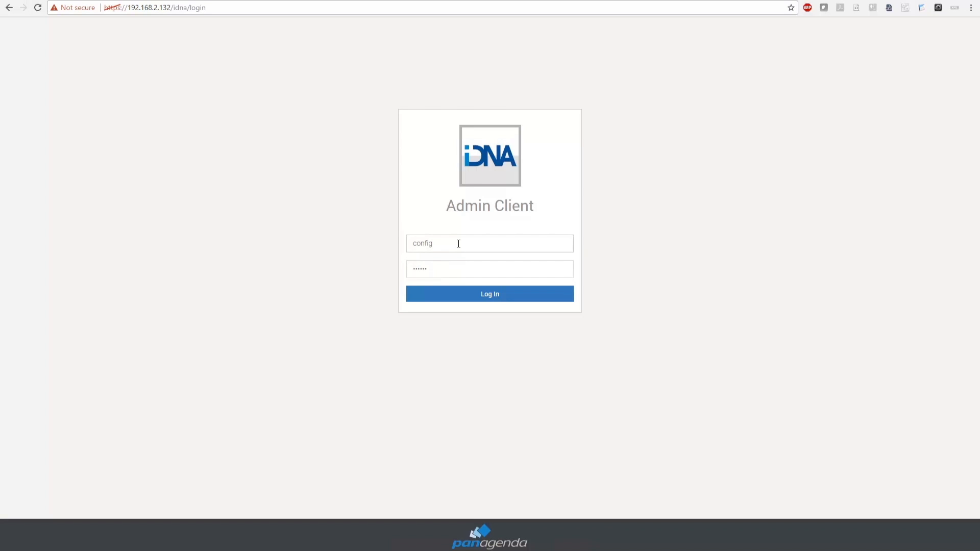
key(Return)
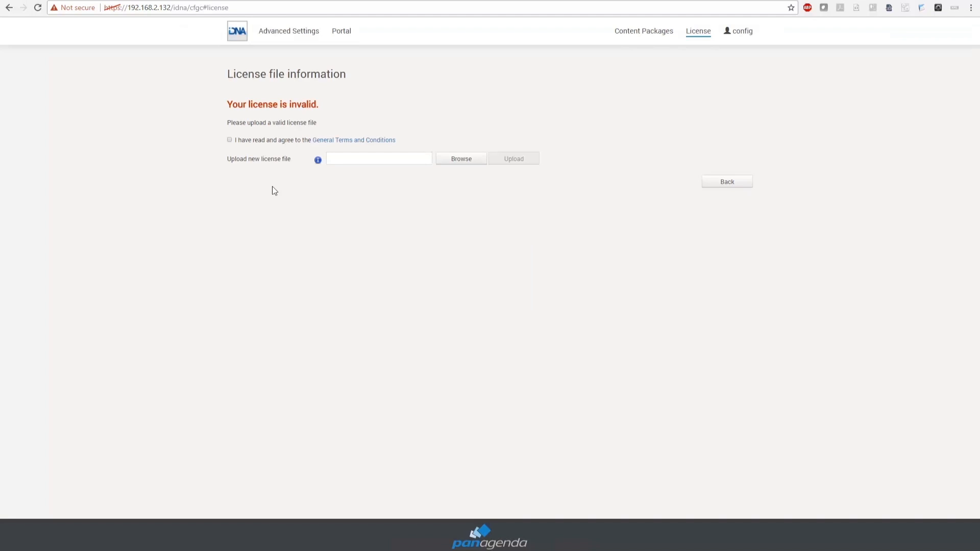
Step: Upload the license file acme.lic after agreeing to the General Terms and Conditions, and return to the content packages overview
click(468, 160)
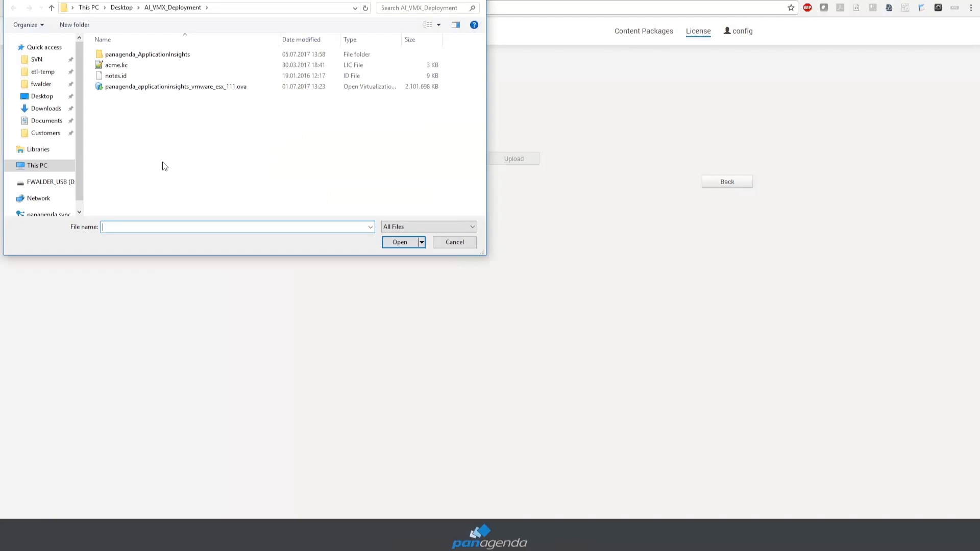
double_click(127, 69)
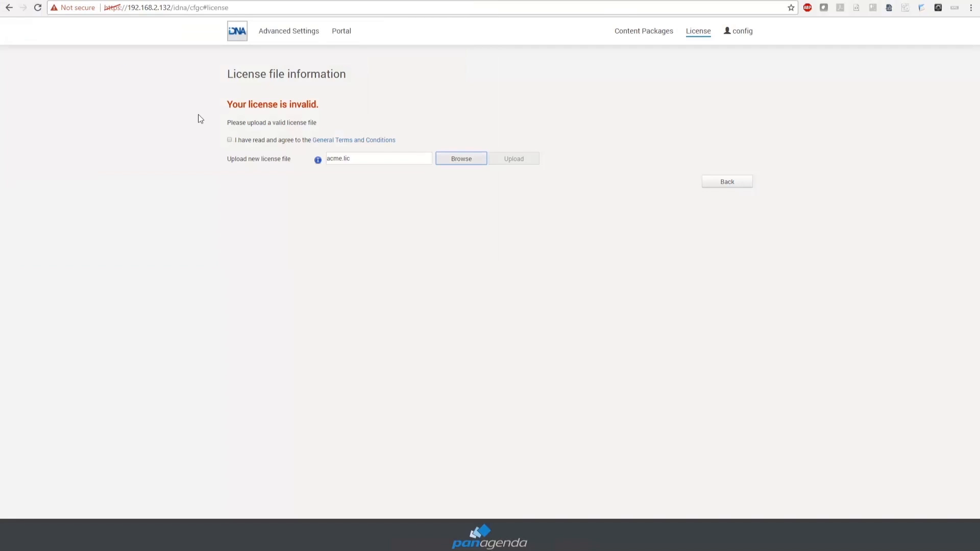
click(229, 140)
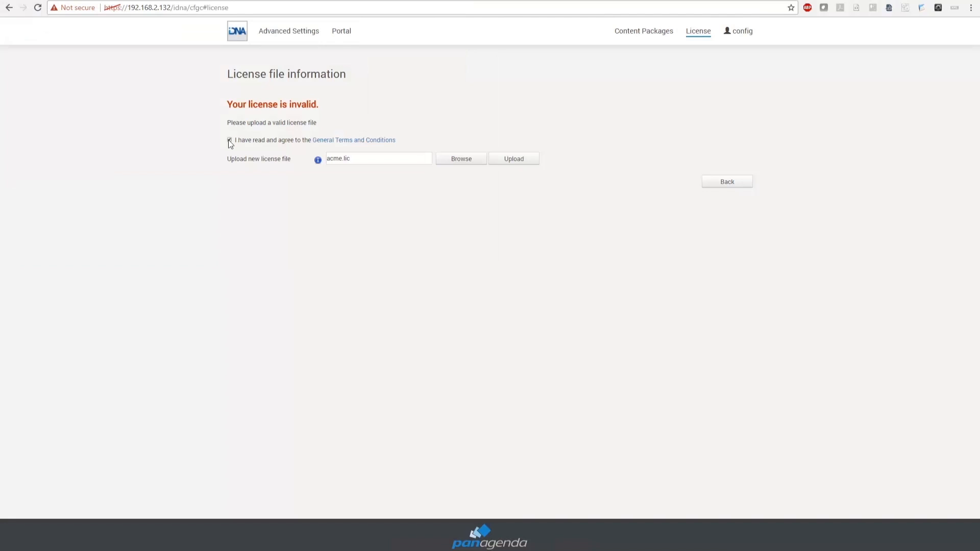
click(507, 159)
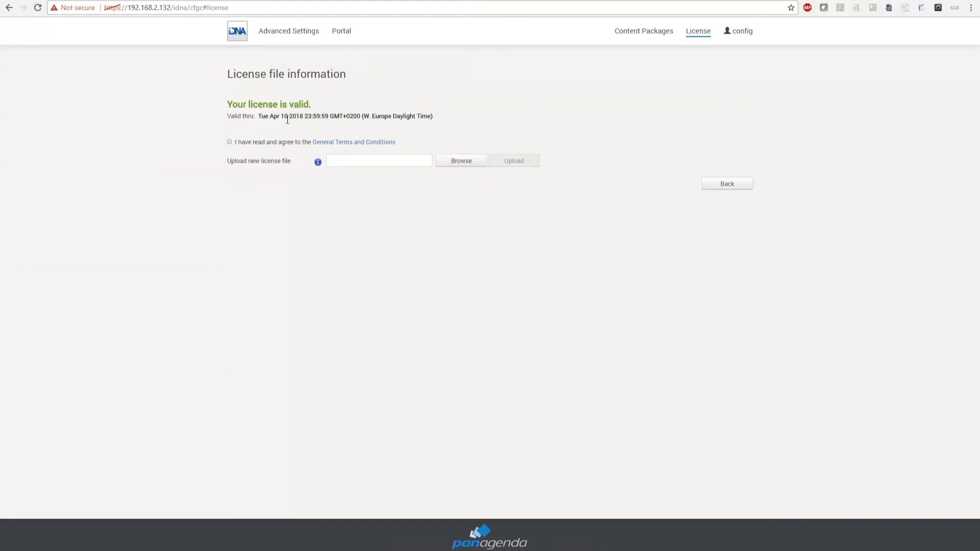
click(730, 189)
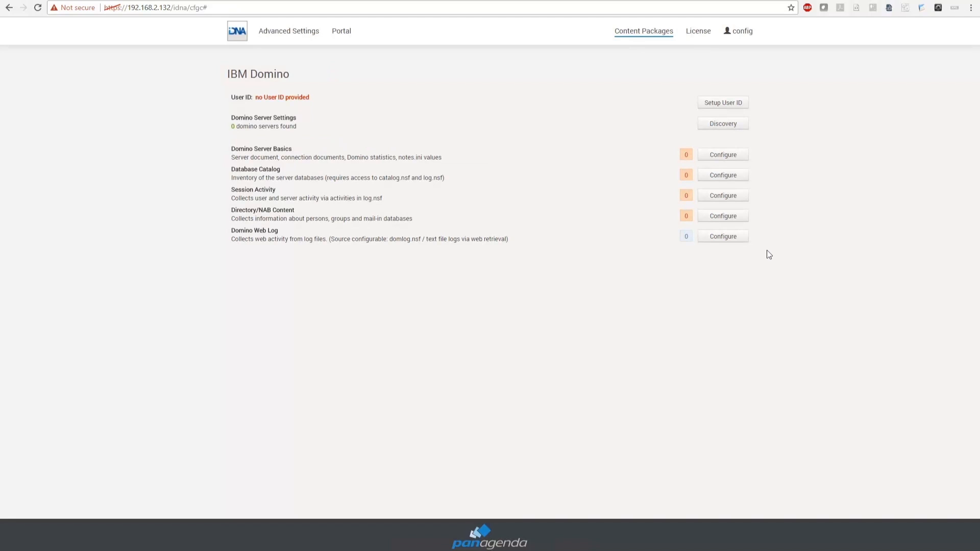
Step: Set up the Domino user ID by uploading notes.id with its ID password, and check the current ID file entry
click(721, 103)
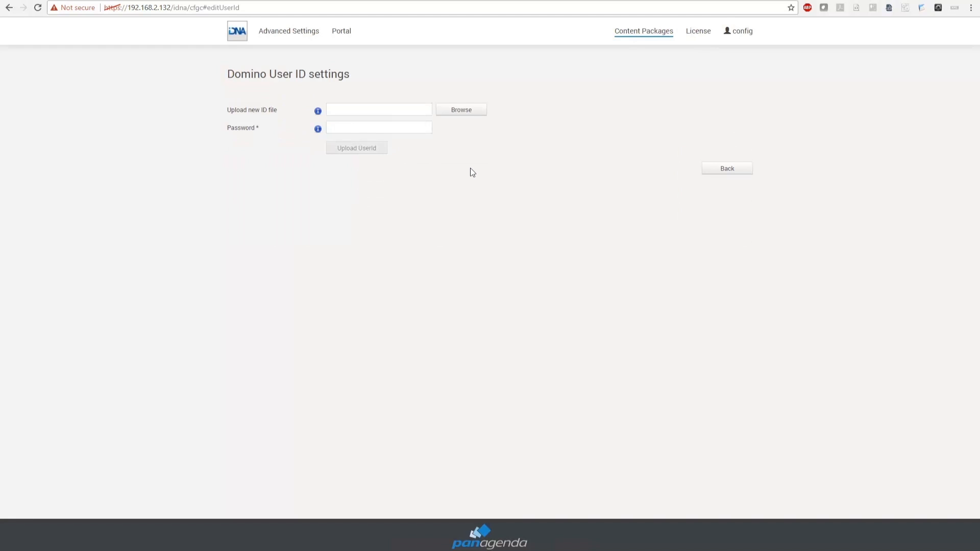
click(465, 111)
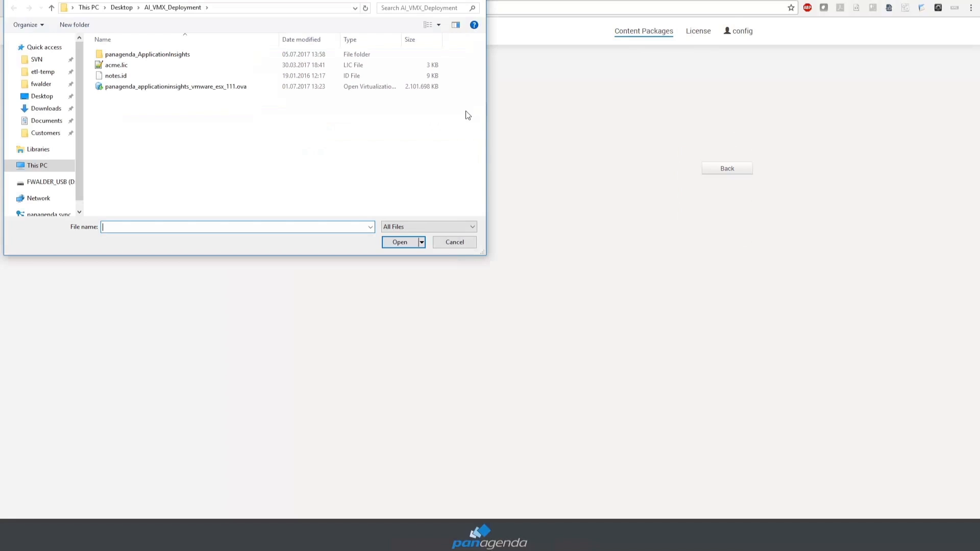
double_click(121, 78)
click(339, 125)
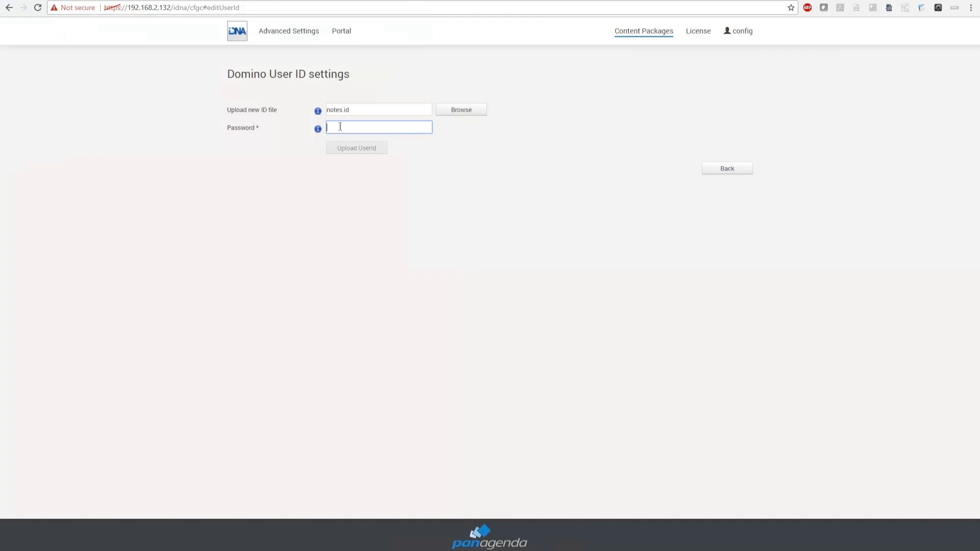
text(*********)
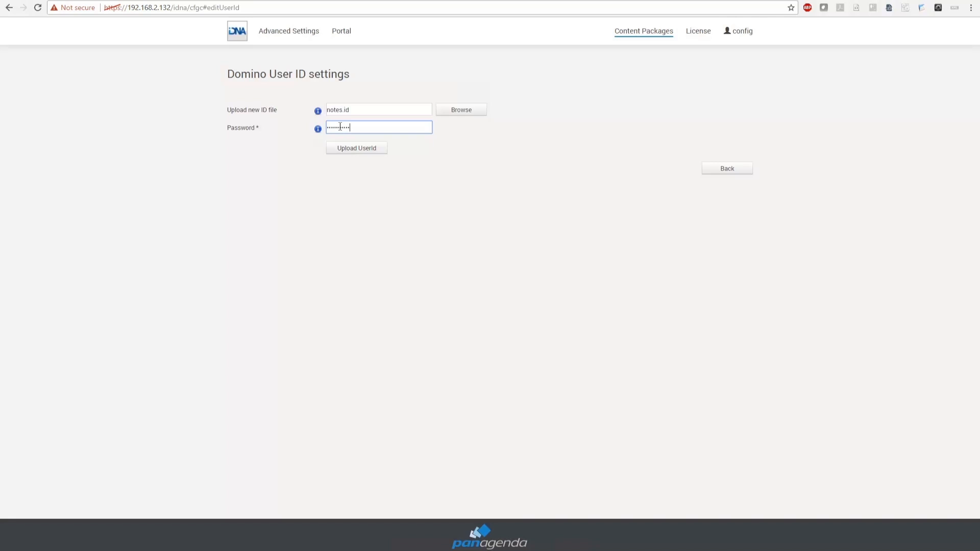
key(Return)
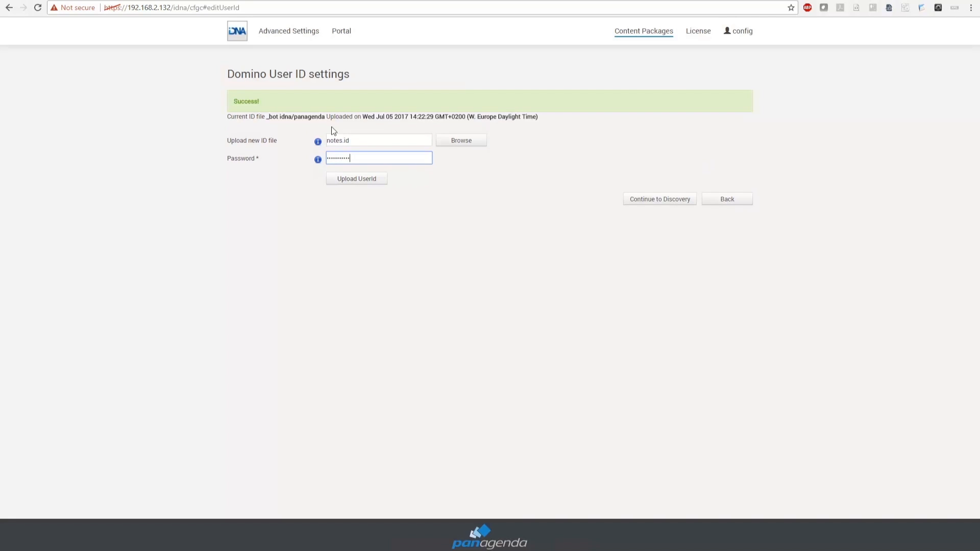
drag(228, 117, 332, 114)
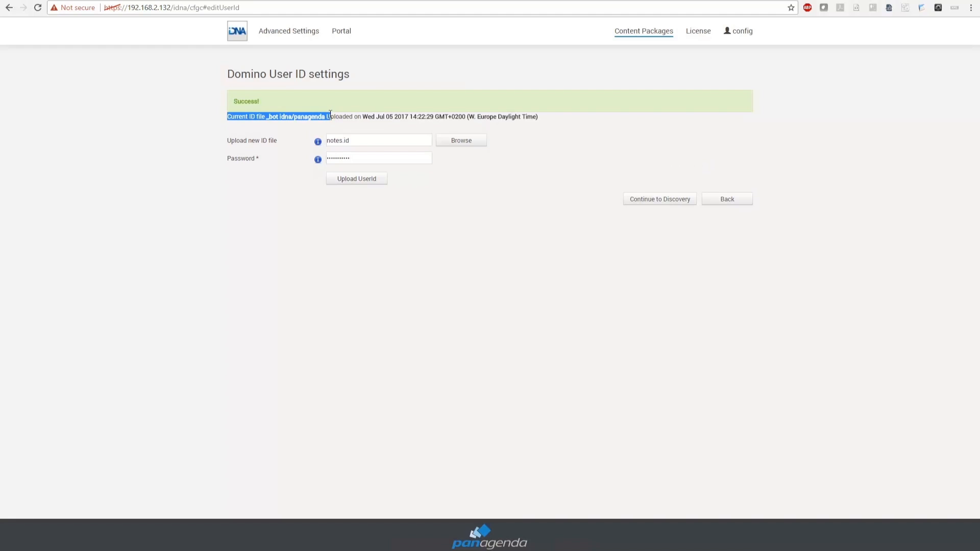
click(331, 113)
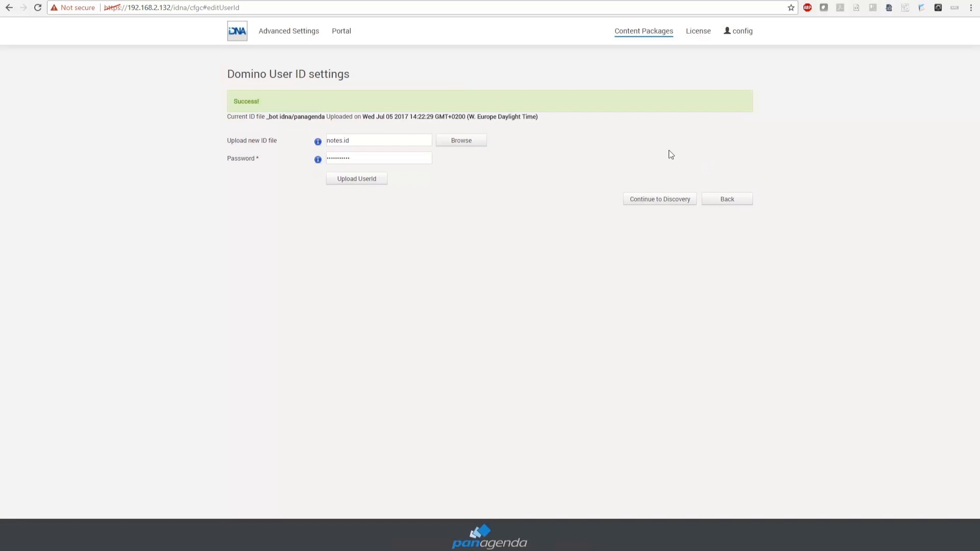
Step: Continue to the Domino server discovery settings and review the entry server and new server host name fields
click(647, 199)
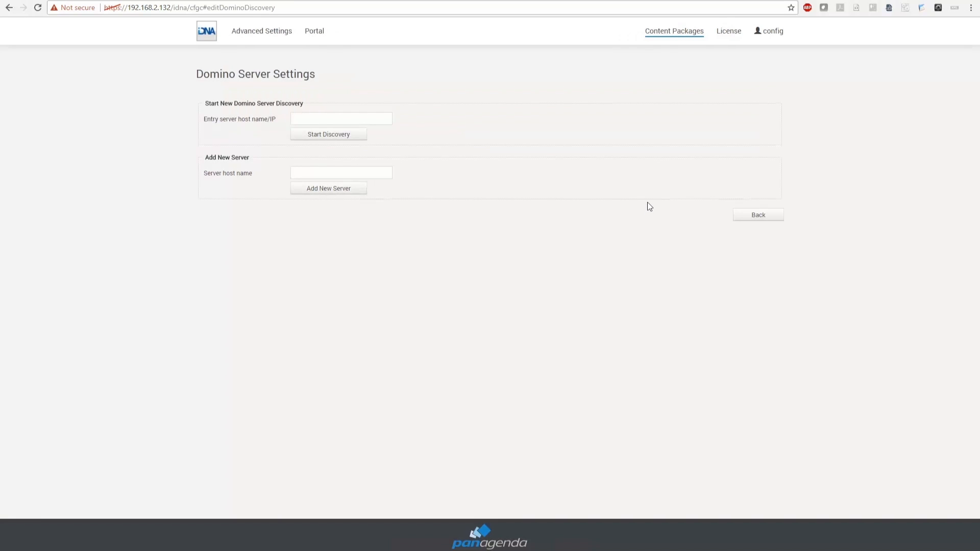
click(340, 123)
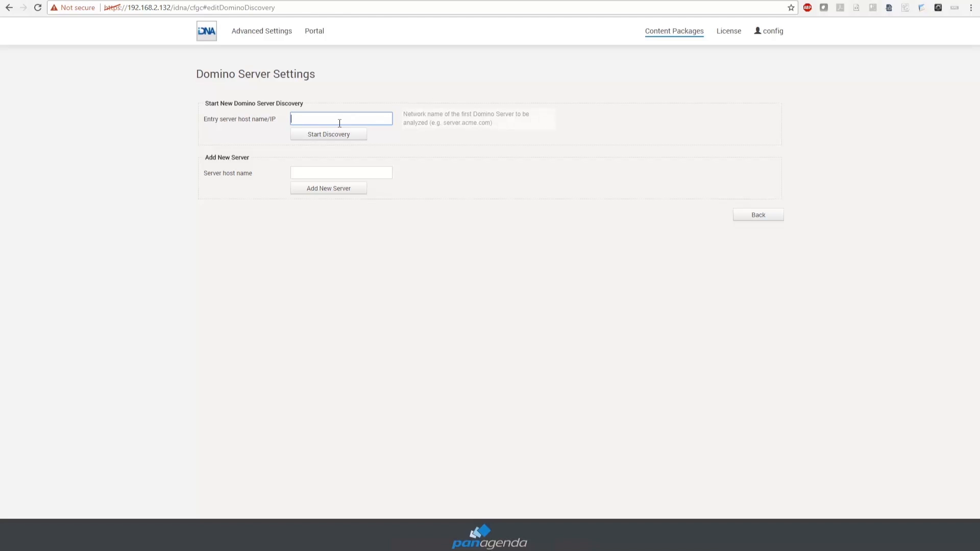
click(307, 174)
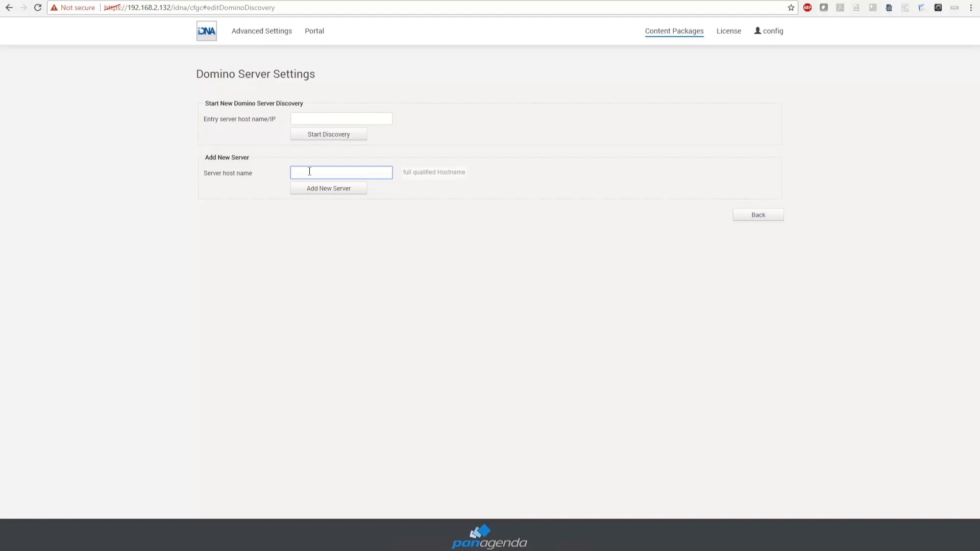
click(296, 120)
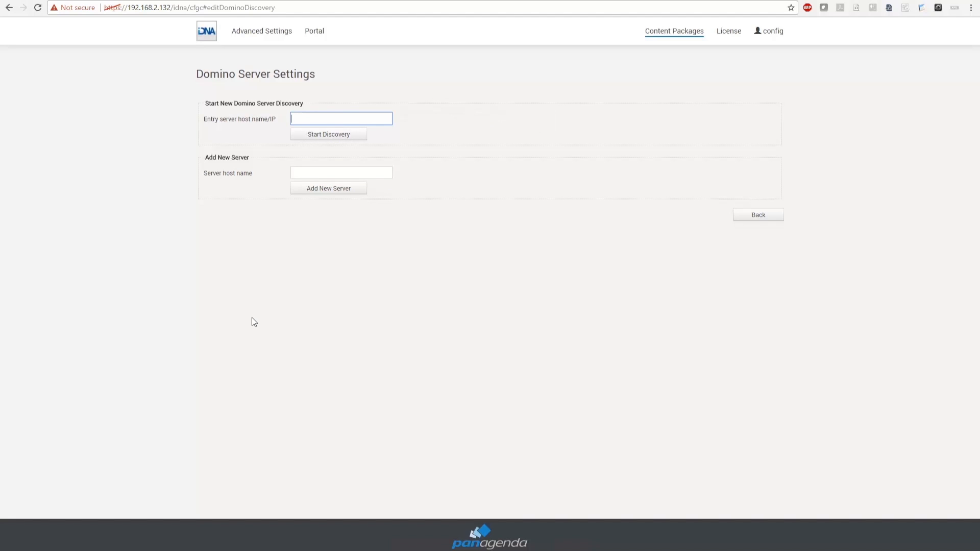
Step: Switch to the appliance console in VMware Workstation and log in as root with the account password
key(alt+Tab)
click(308, 349)
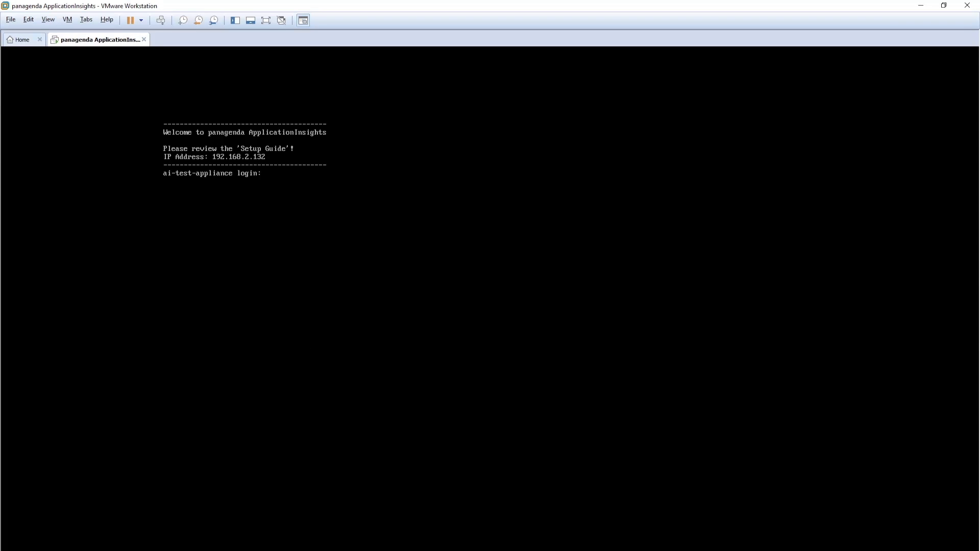
text(root)
key(Return)
key(Return)
key(Return)
key(Return)
key(Return)
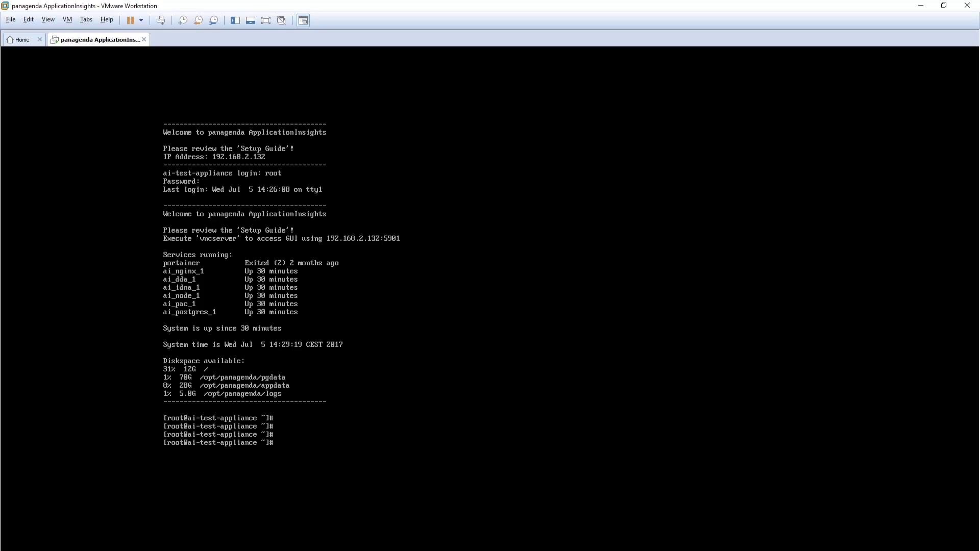
Step: Ping the Domino server jalen from the appliance console to test its reachability, and stop the ping
text(ping jalen)
key(Return)
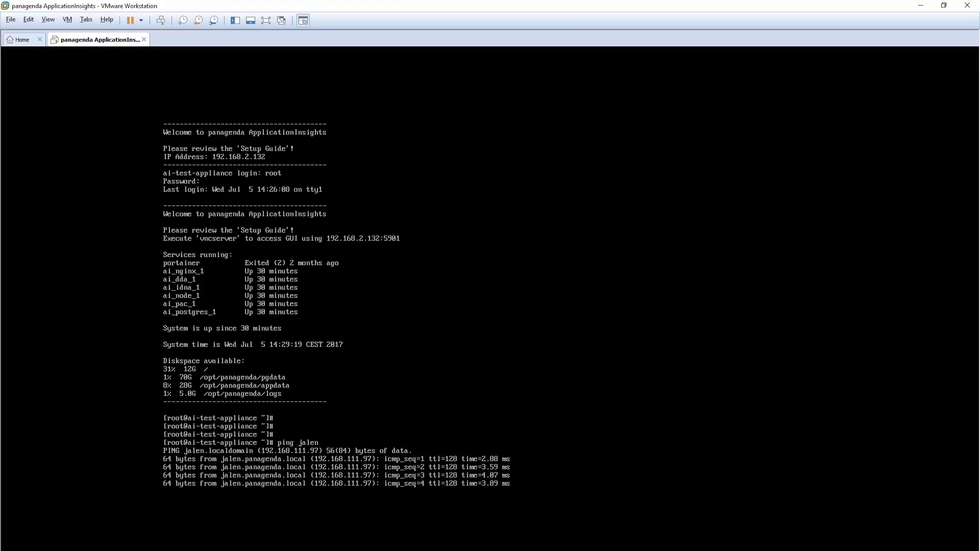
key(ctrl+c)
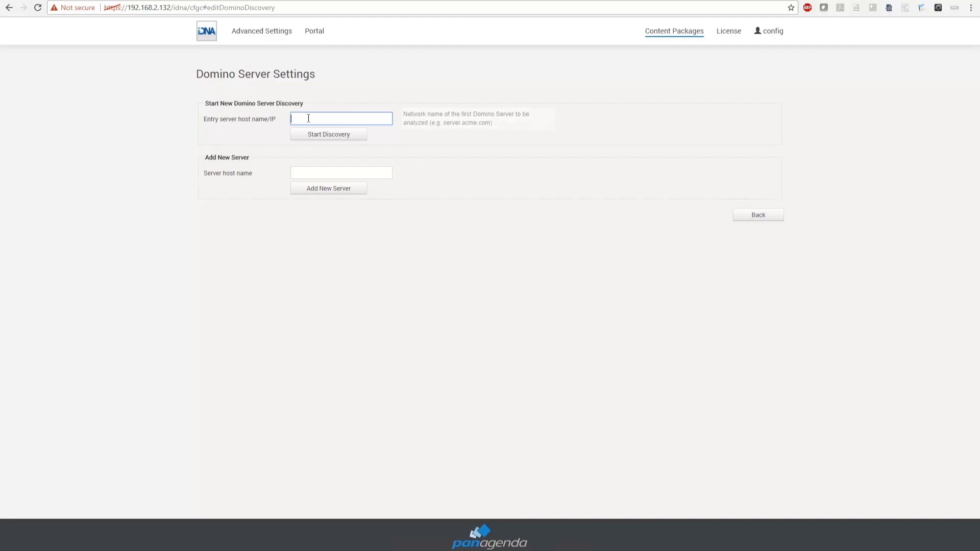
Step: Start a new Domino server discovery in the iDNA web interface with jalen.panagenda.com as the entry server
click(308, 118)
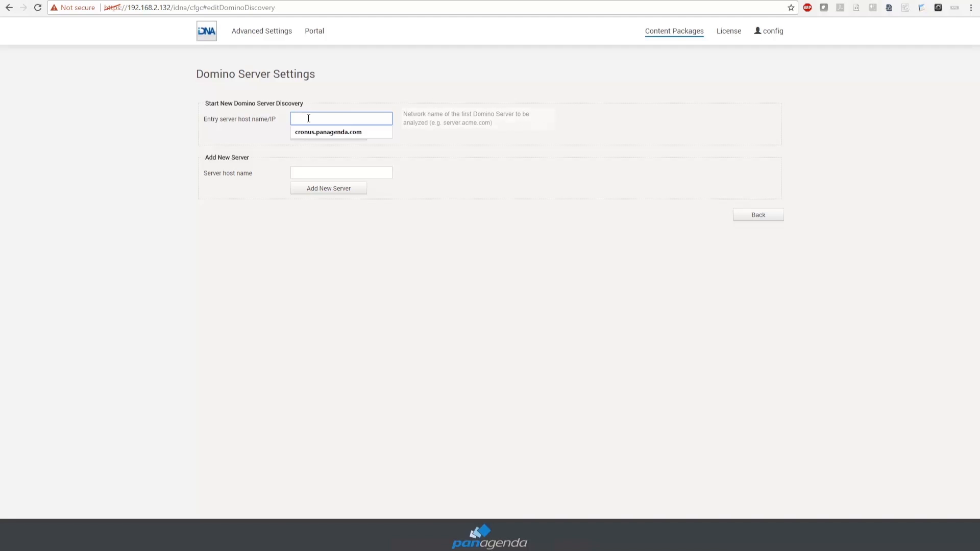
text(jalen)
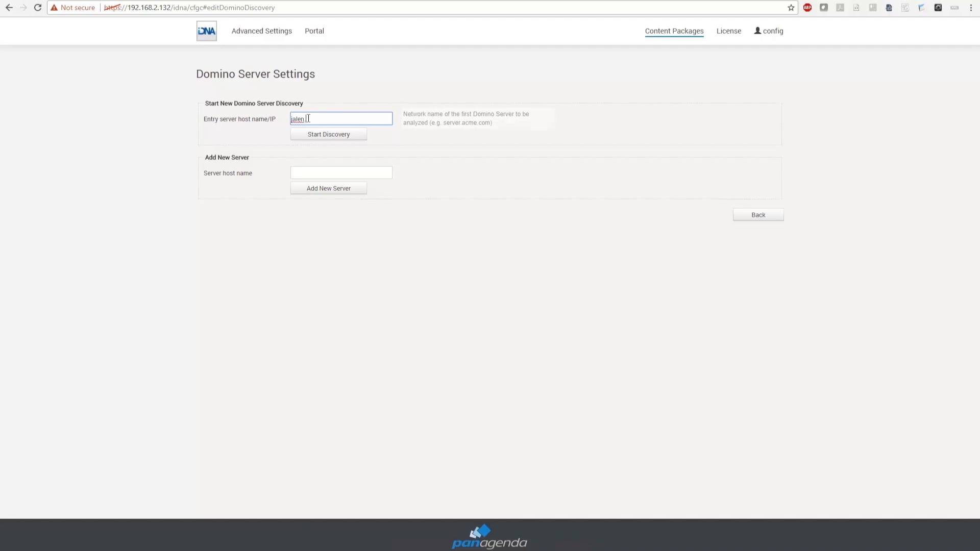
text(.panagenda.com)
click(329, 135)
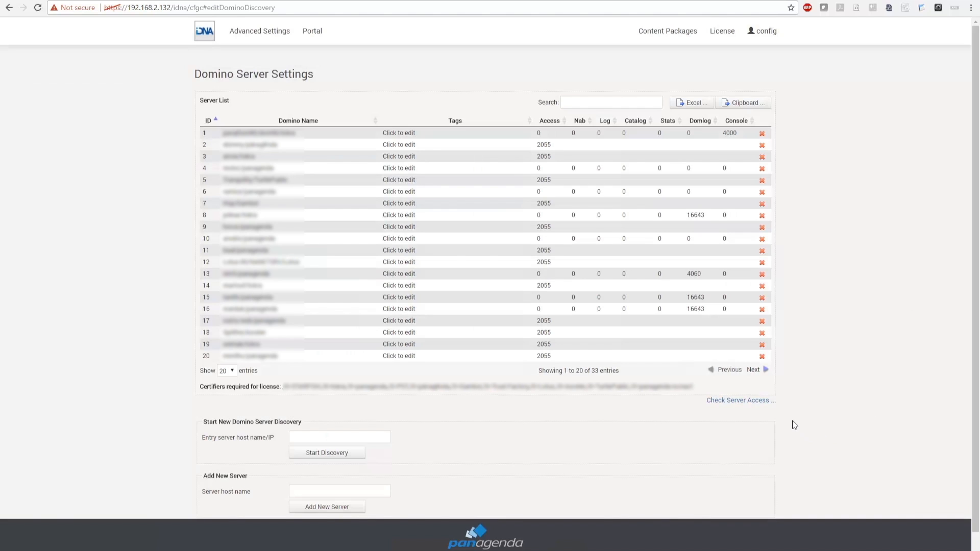
Step: Open the server access overview, select all servers and perform the extended access check on them
click(758, 402)
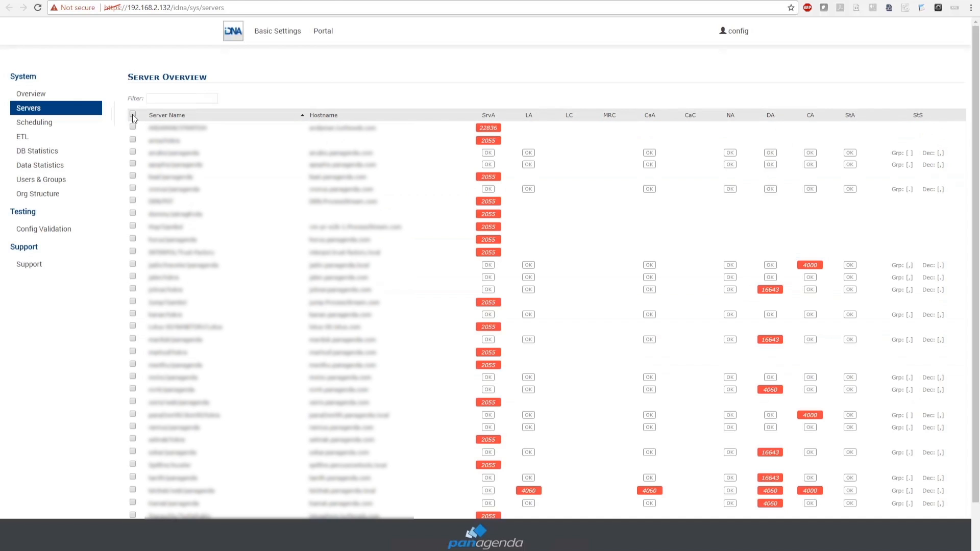
scroll(136, 240, down, 2)
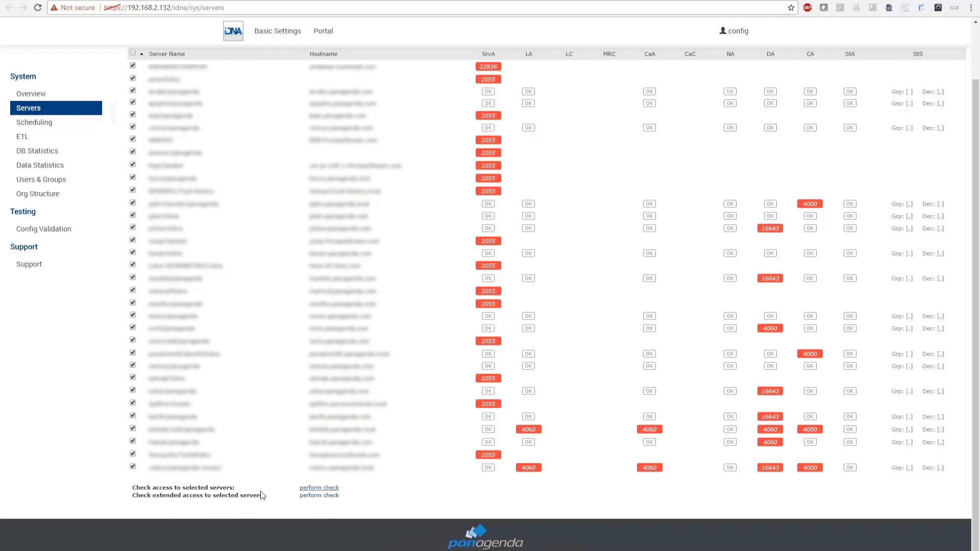
click(315, 496)
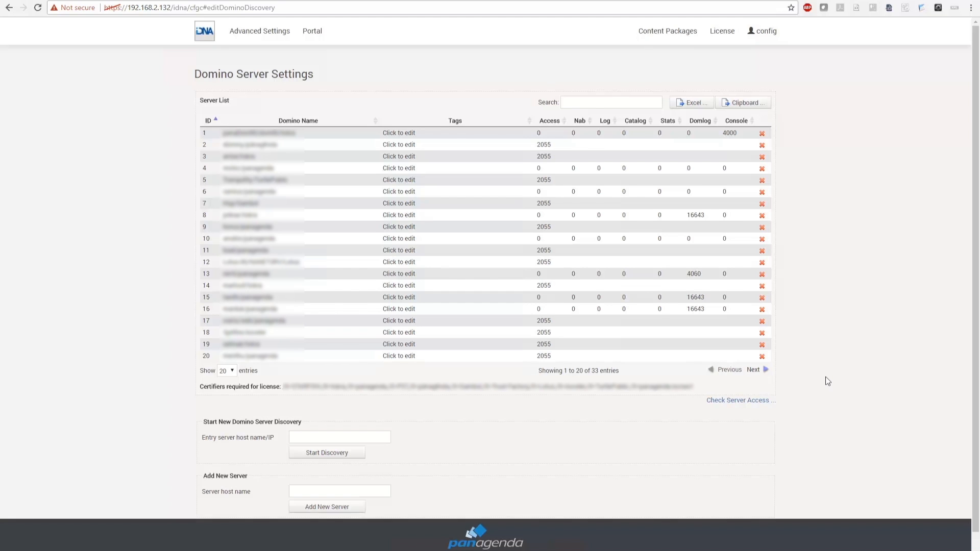
Step: Continue to the content packages and activate all accessible servers for Domino Server Basics, saving the configuration
scroll(825, 383, down, 1)
click(759, 510)
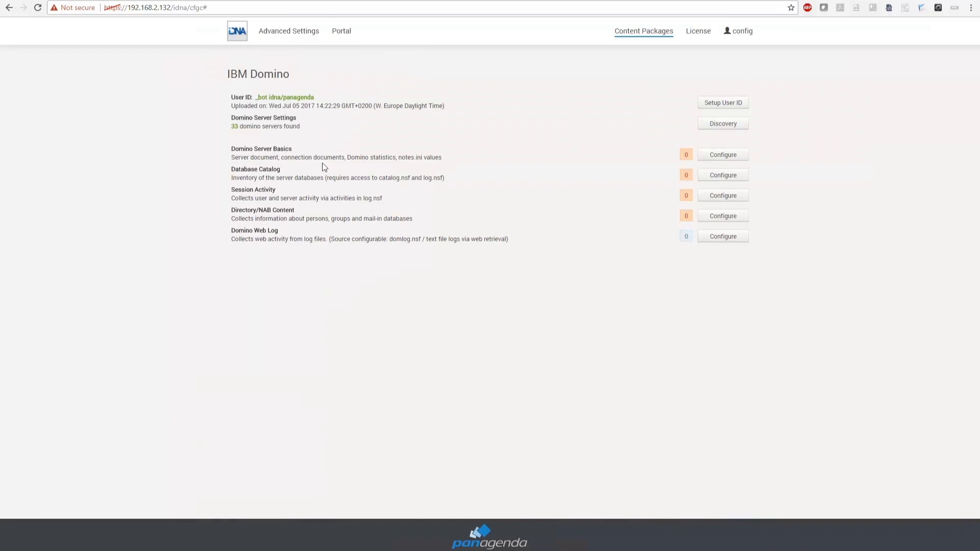
click(728, 160)
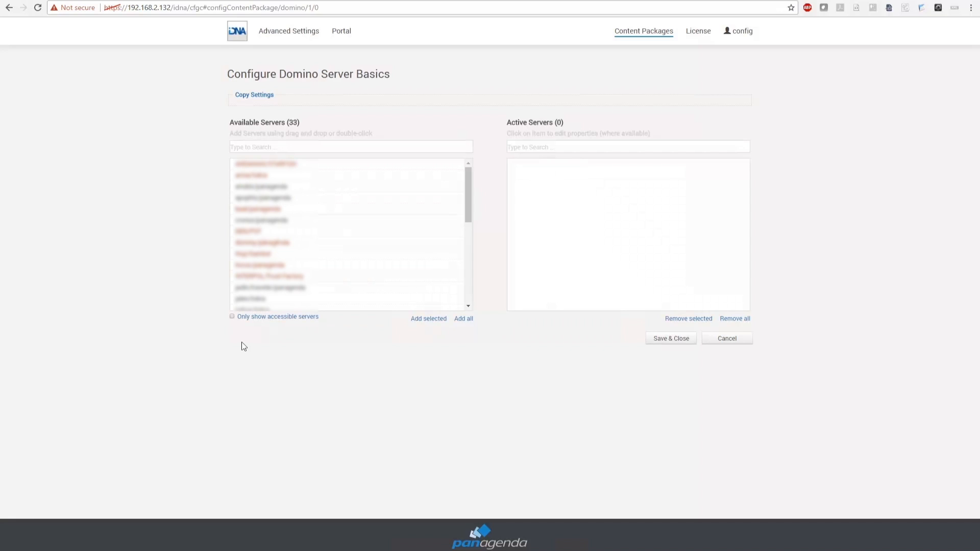
click(232, 317)
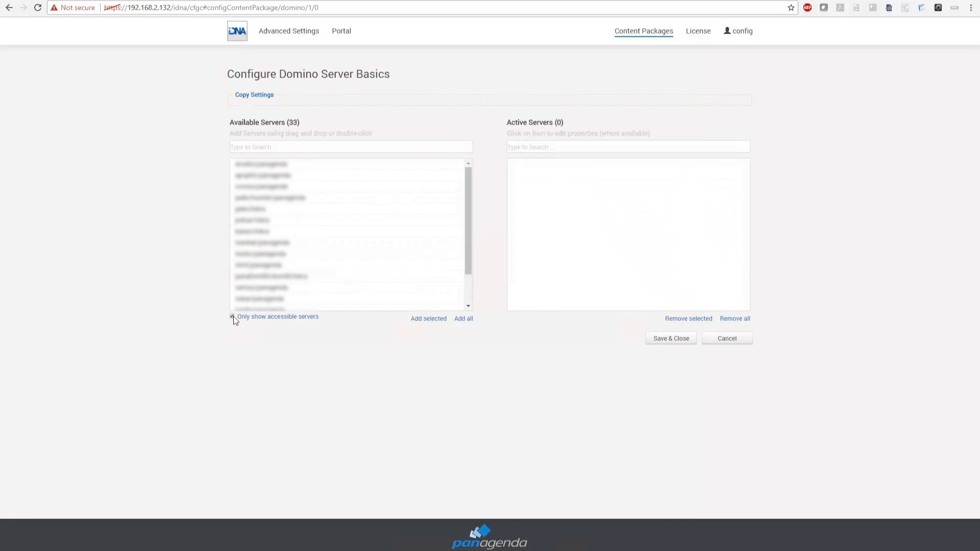
mouse_move(470, 210)
mouse_down()
mouse_move(473, 255)
mouse_move(466, 203)
mouse_up()
click(465, 319)
drag(745, 201, 751, 181)
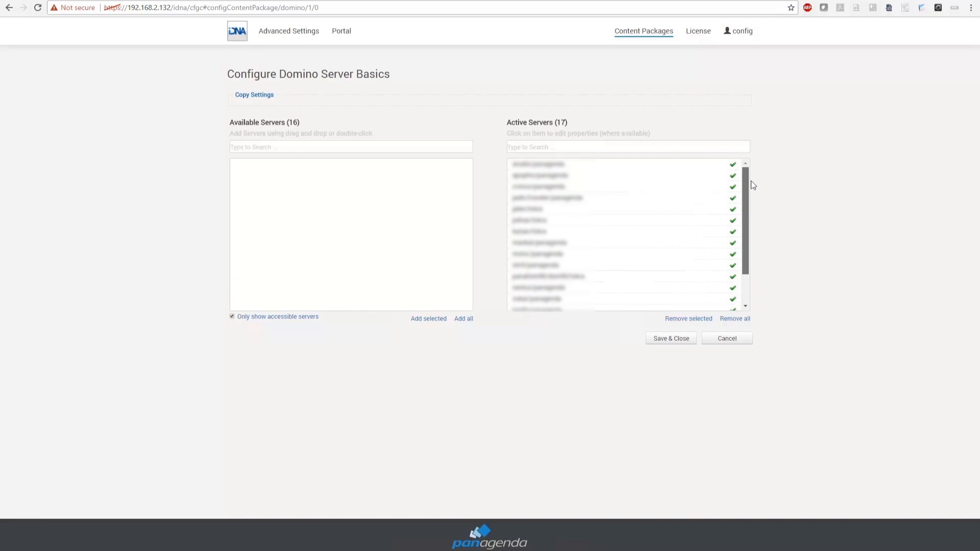
click(680, 337)
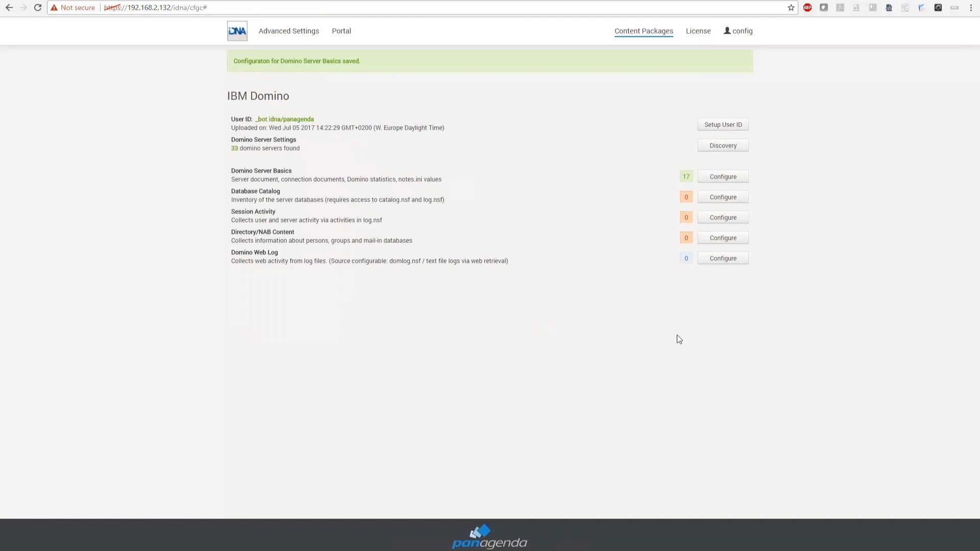
Step: Configure the Database Catalog package by copying the settings from Domino Server Basics, and save it
click(745, 201)
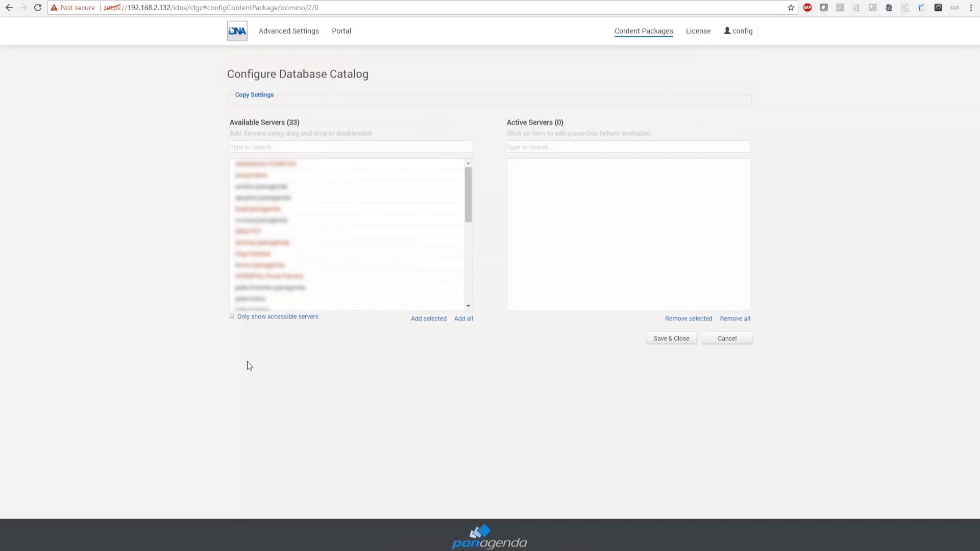
click(259, 98)
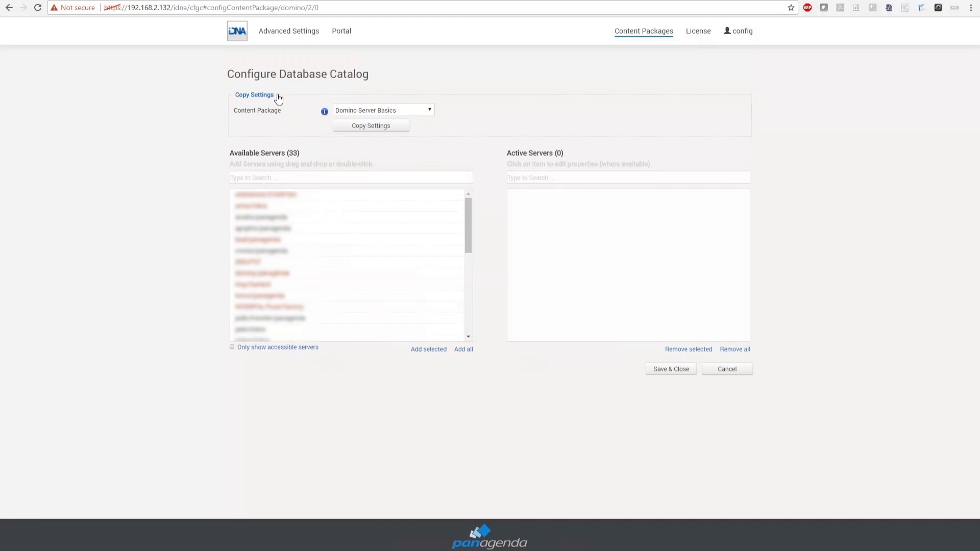
click(363, 127)
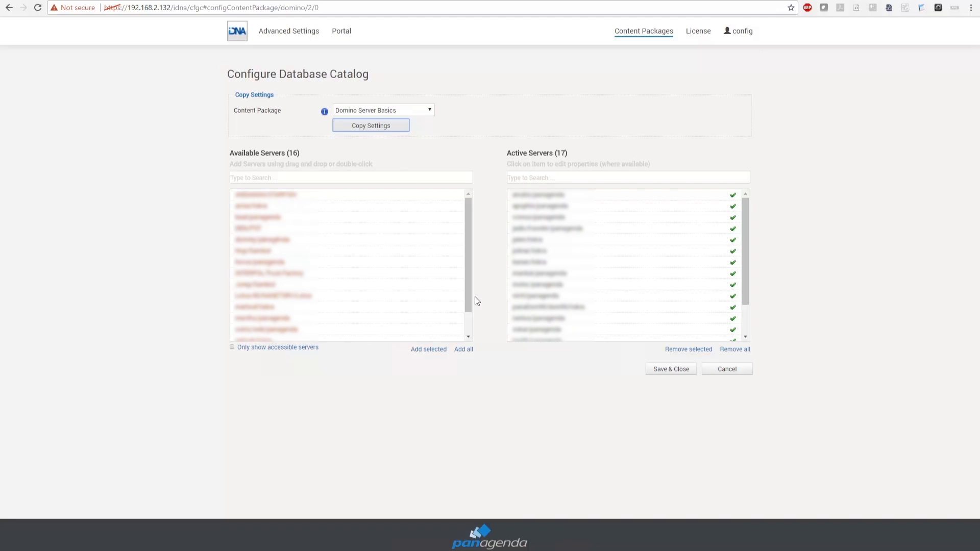
click(670, 372)
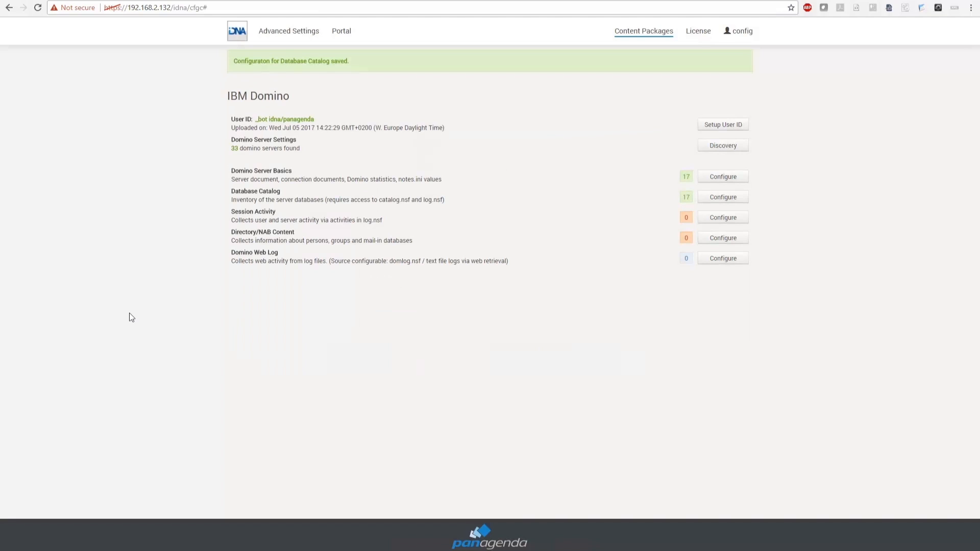
Step: Configure the Session Activity package with the settings copied from Domino Server Basics, and save it
click(723, 218)
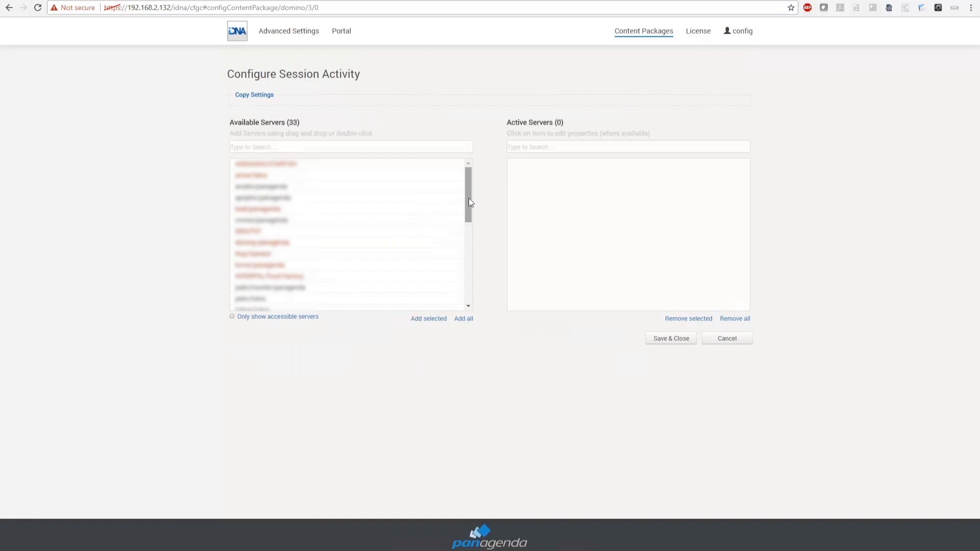
click(254, 96)
click(348, 126)
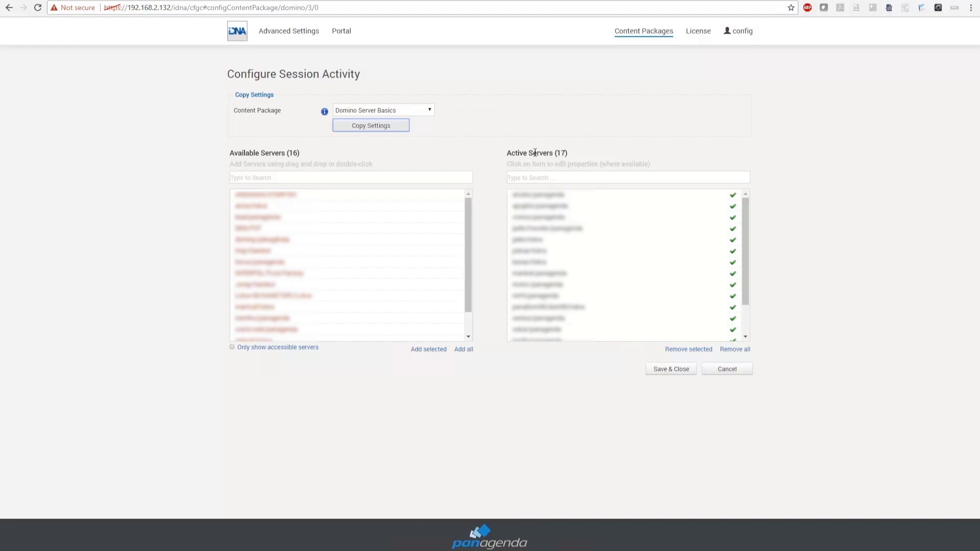
click(669, 372)
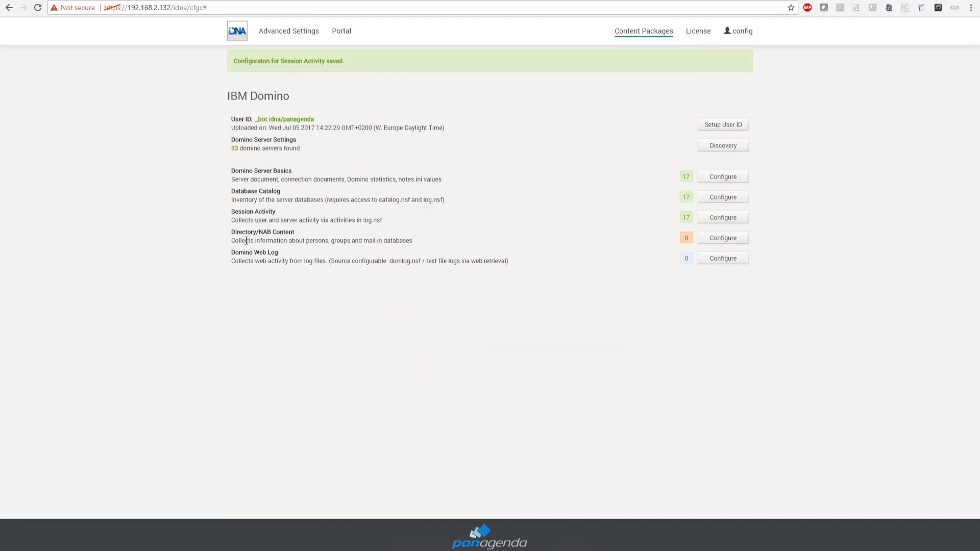
Step: In the Directory/NAB Content configuration, filter the available servers by "jal" and make jalen/tokra an active server
click(721, 240)
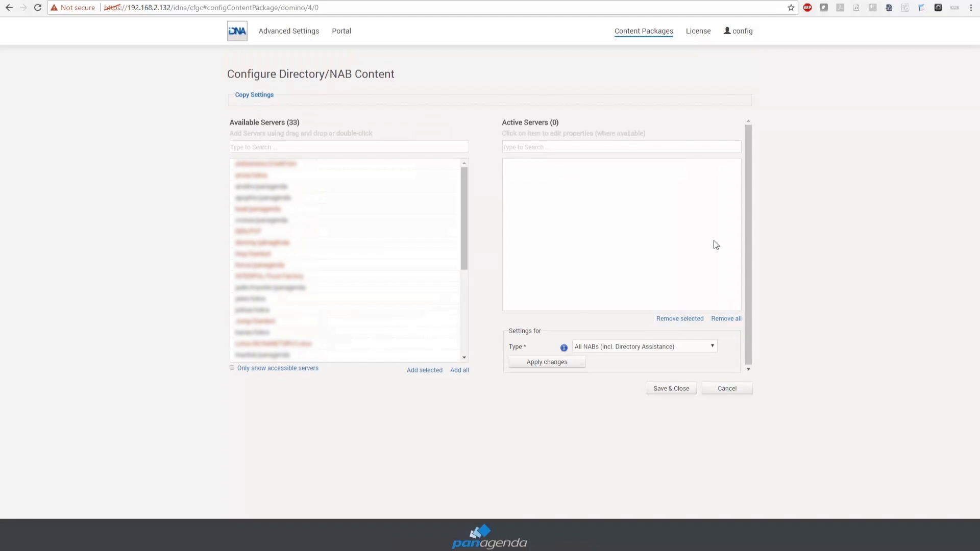
click(253, 145)
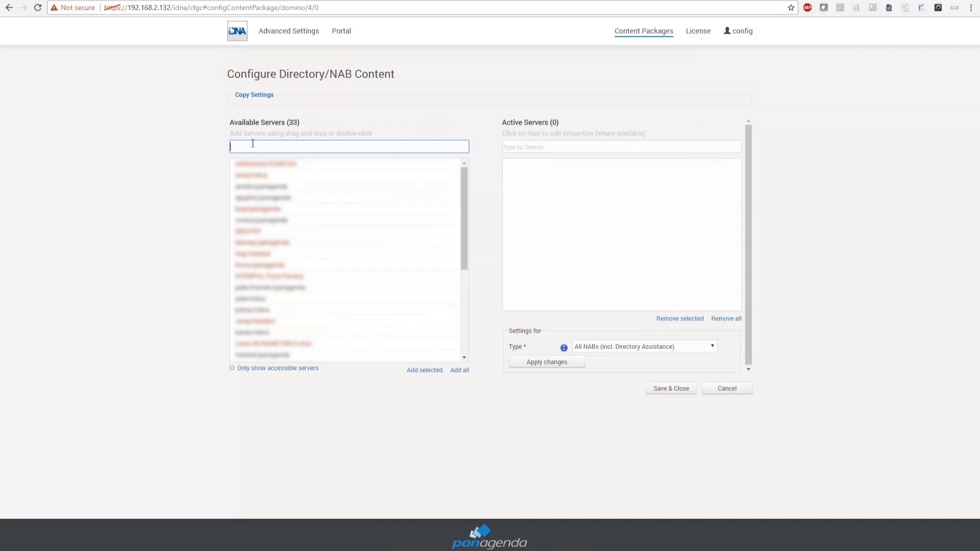
text(jal)
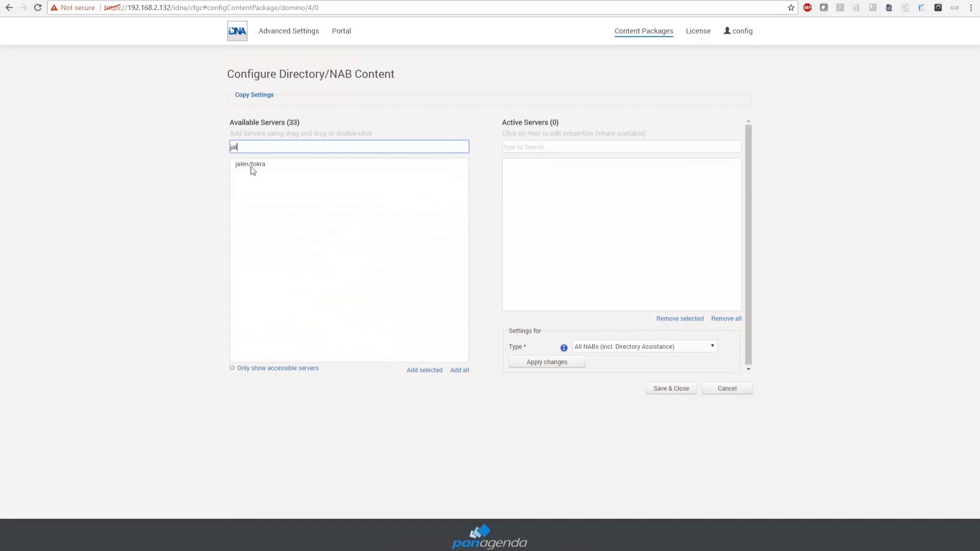
drag(251, 169, 504, 192)
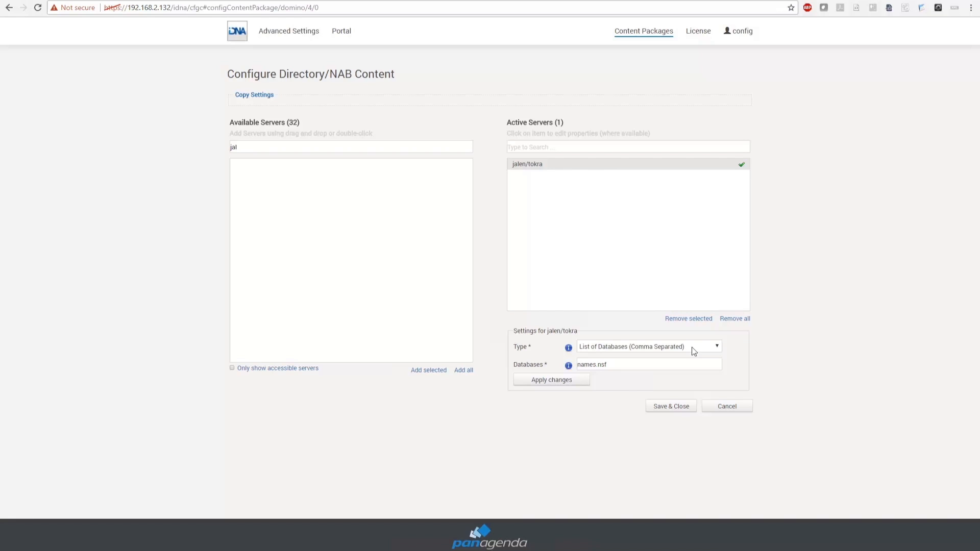
Step: Set the directory type for jalen/tokra to List of Databases (Comma Separated) with names.nsf, apply the changes and save the configuration
click(717, 348)
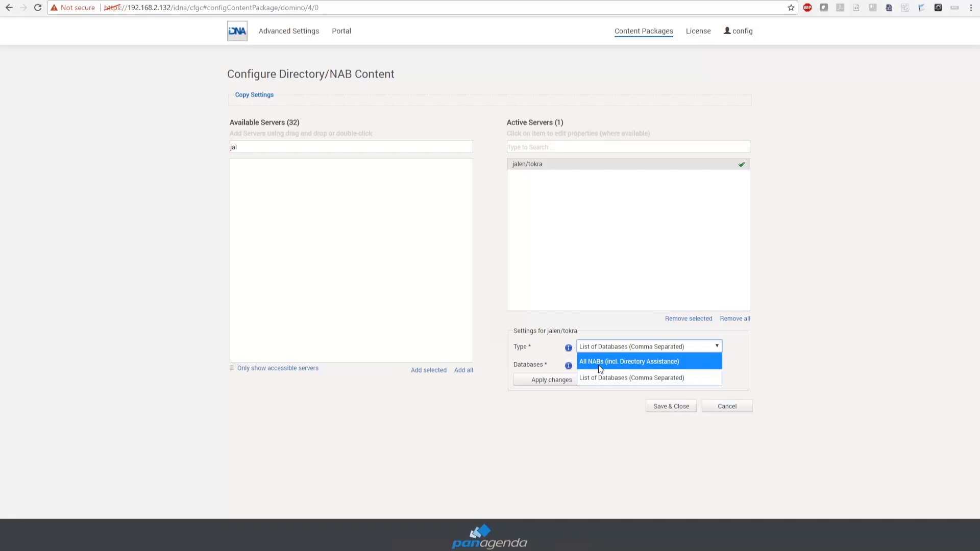
click(672, 377)
drag(635, 364, 566, 371)
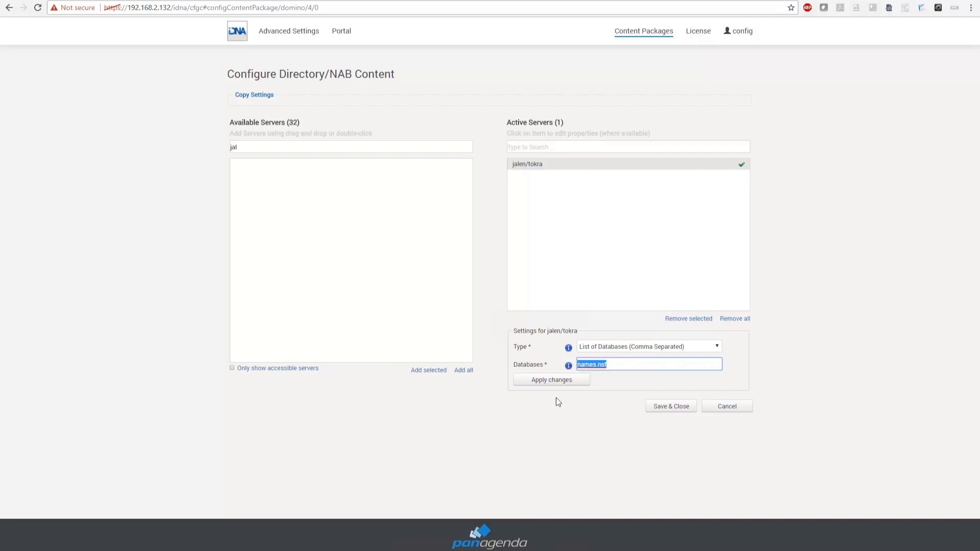
click(557, 383)
click(658, 388)
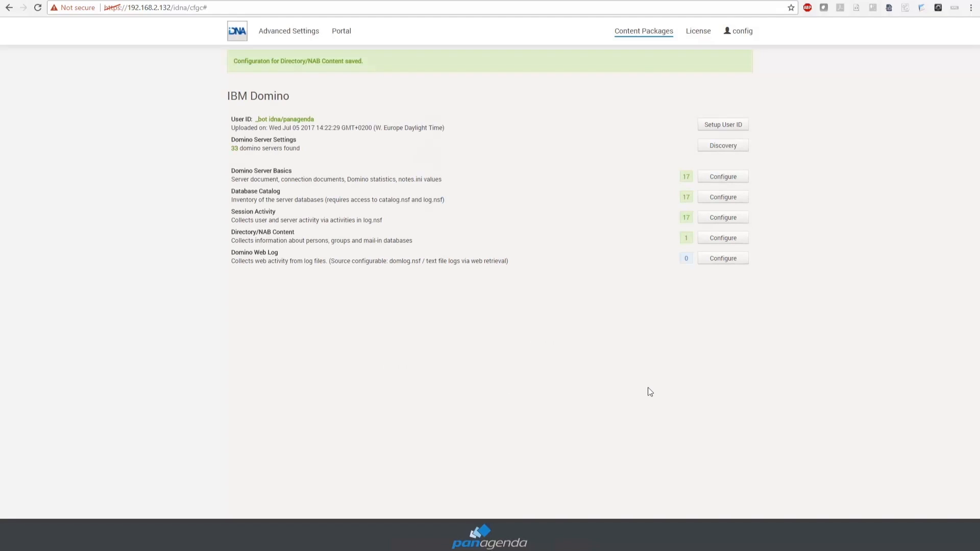
Step: Configure the Domino Web Log package by activating all accessible servers with the Notes Domlog Database type, and save it
click(726, 259)
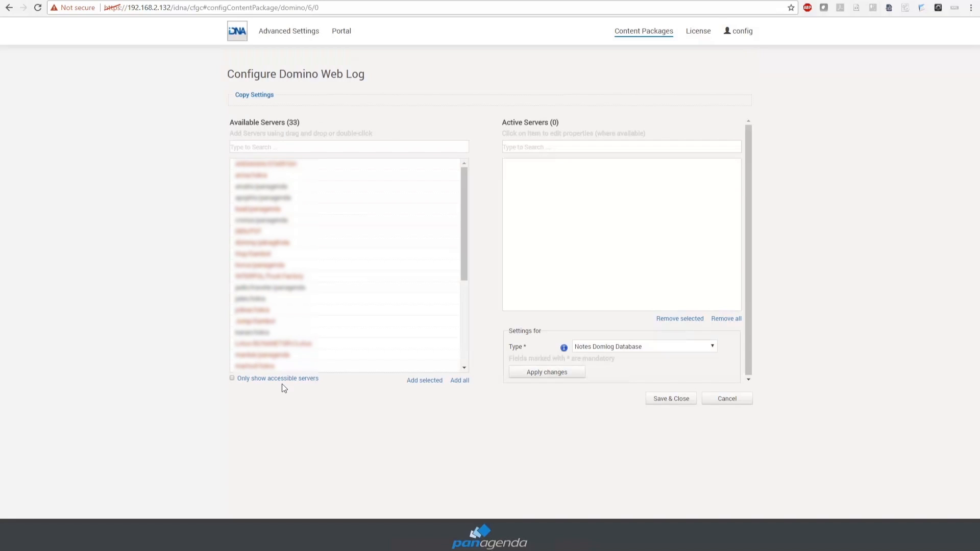
click(233, 379)
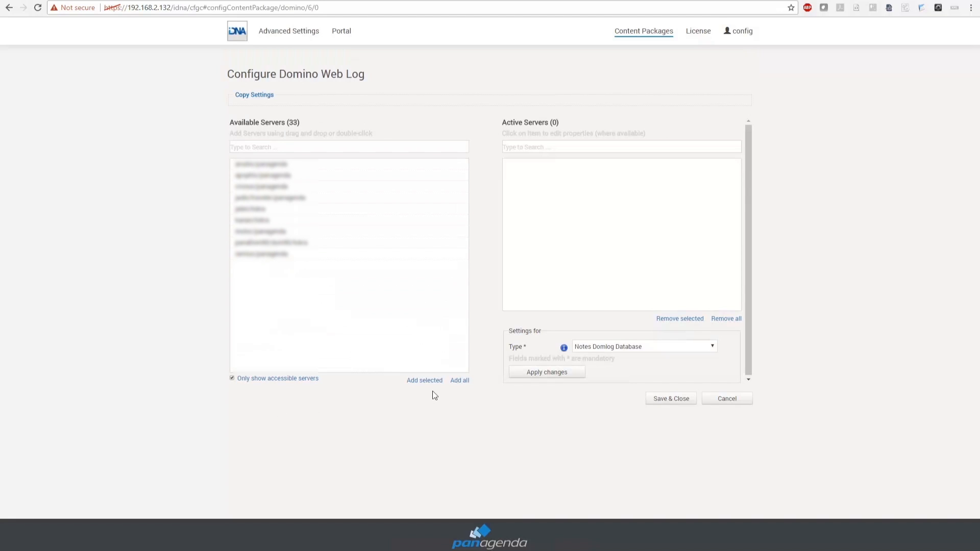
click(458, 380)
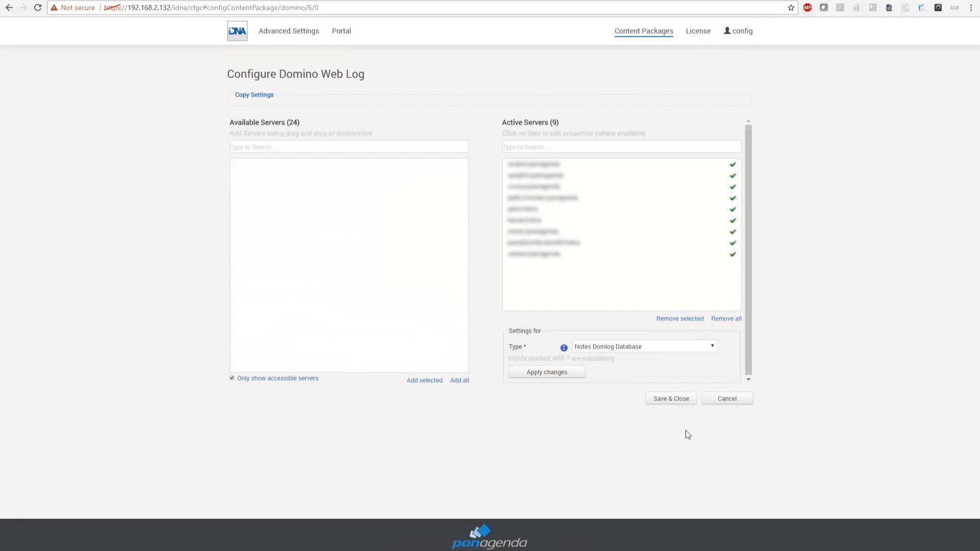
click(666, 404)
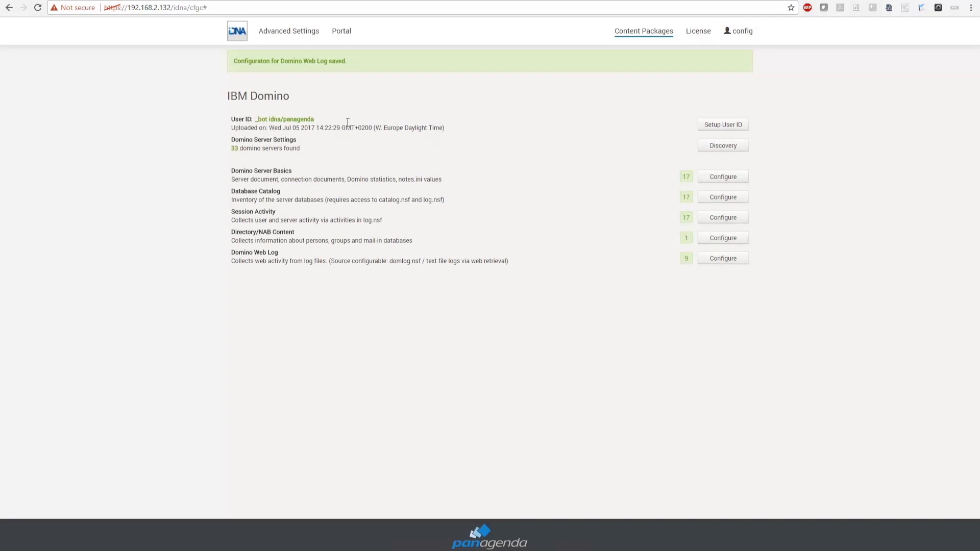
click(347, 36)
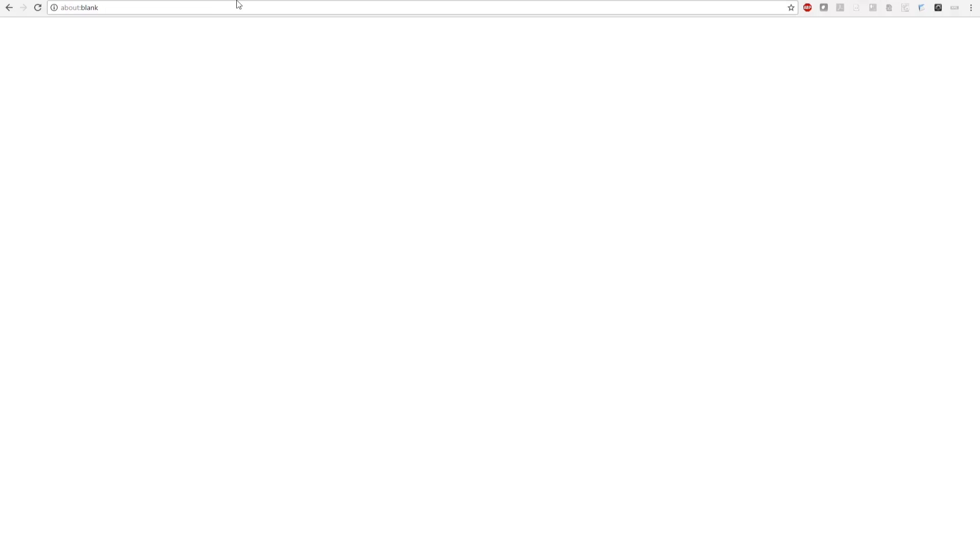
click(219, 9)
key(ctrl+v)
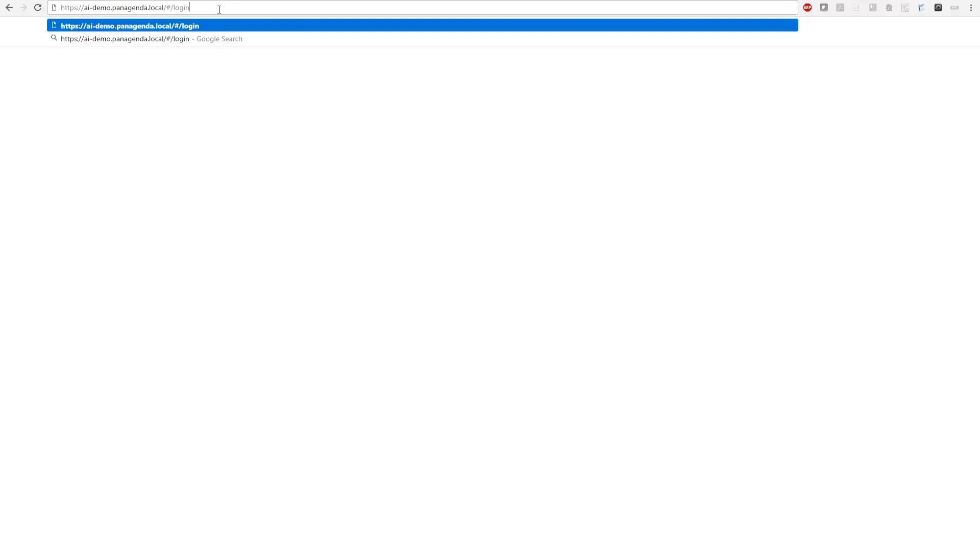
key(Return)
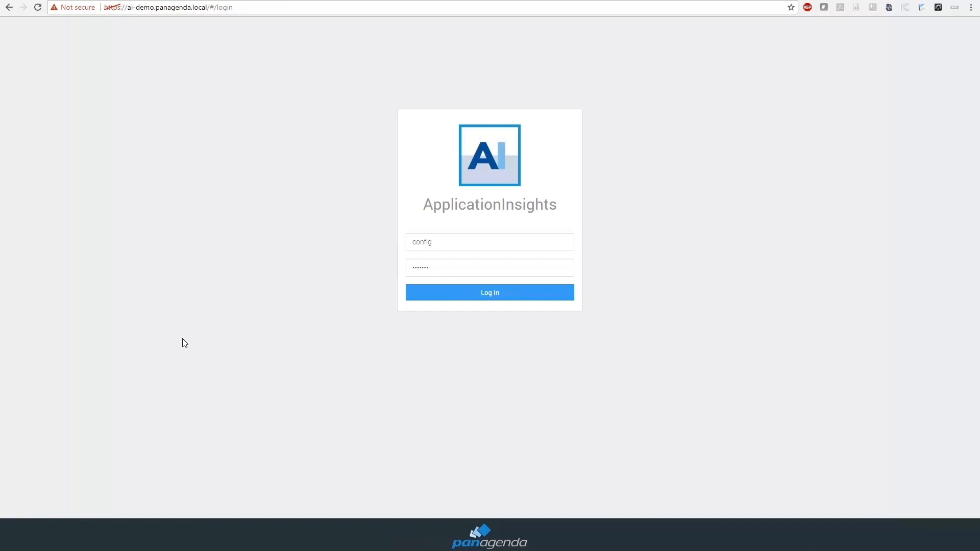
click(490, 300)
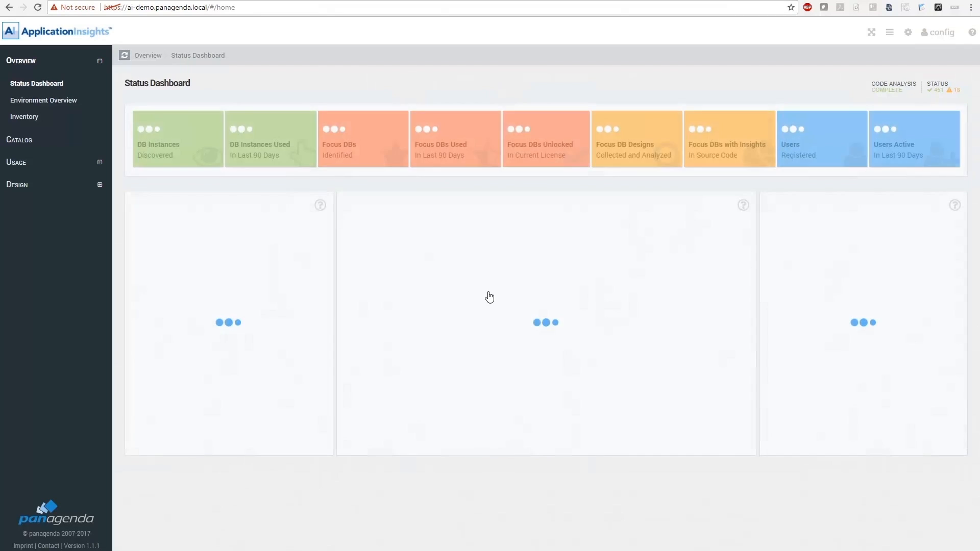